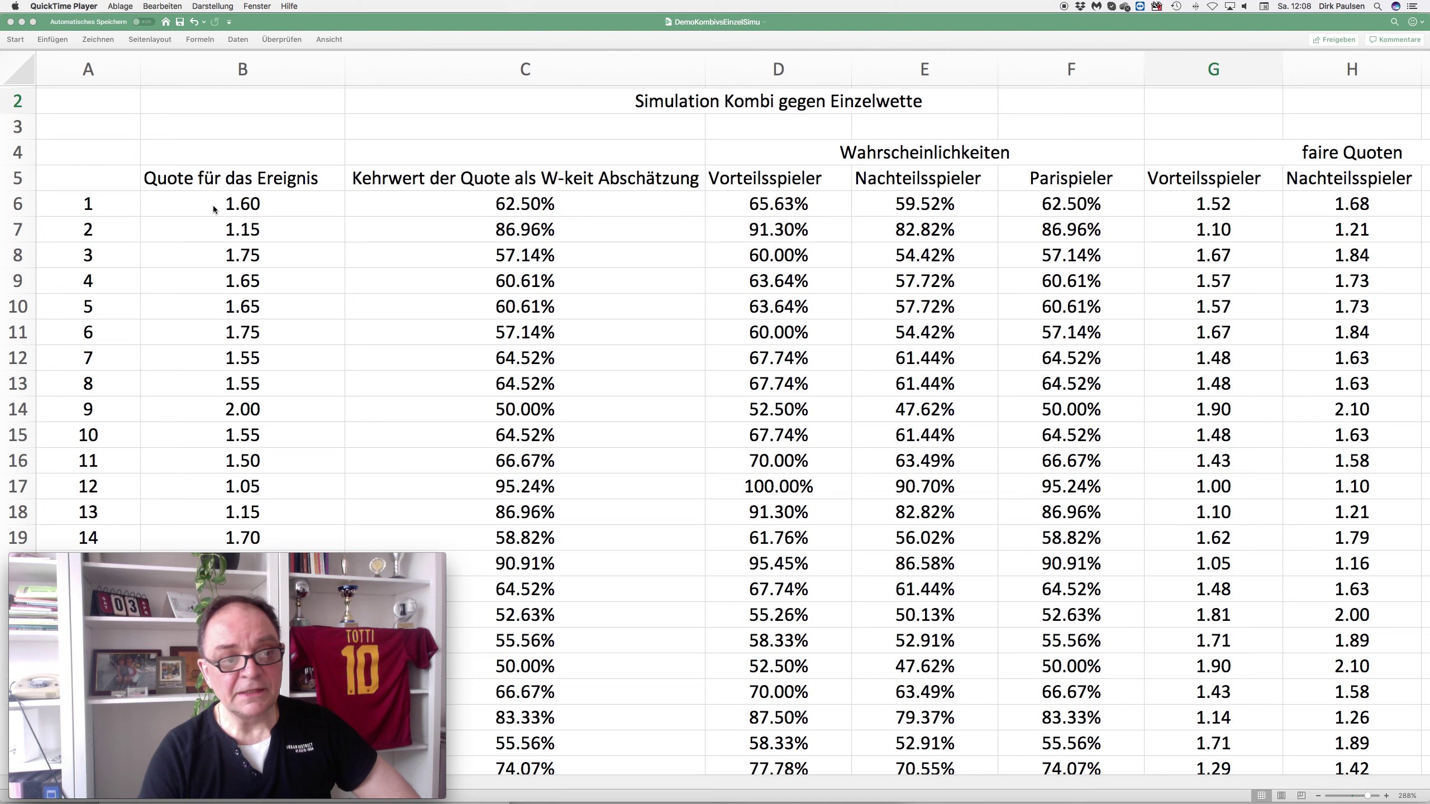
- Examine the event odds, their reciprocal probabilities and the fair odds for the three player types in columns B to I
{"action": "scroll", "coordinate": [220, 207], "scroll_direction": "down", "scroll_amount": 1}
{"action": "scroll", "coordinate": [231, 203], "scroll_direction": "up", "scroll_amount": 1}
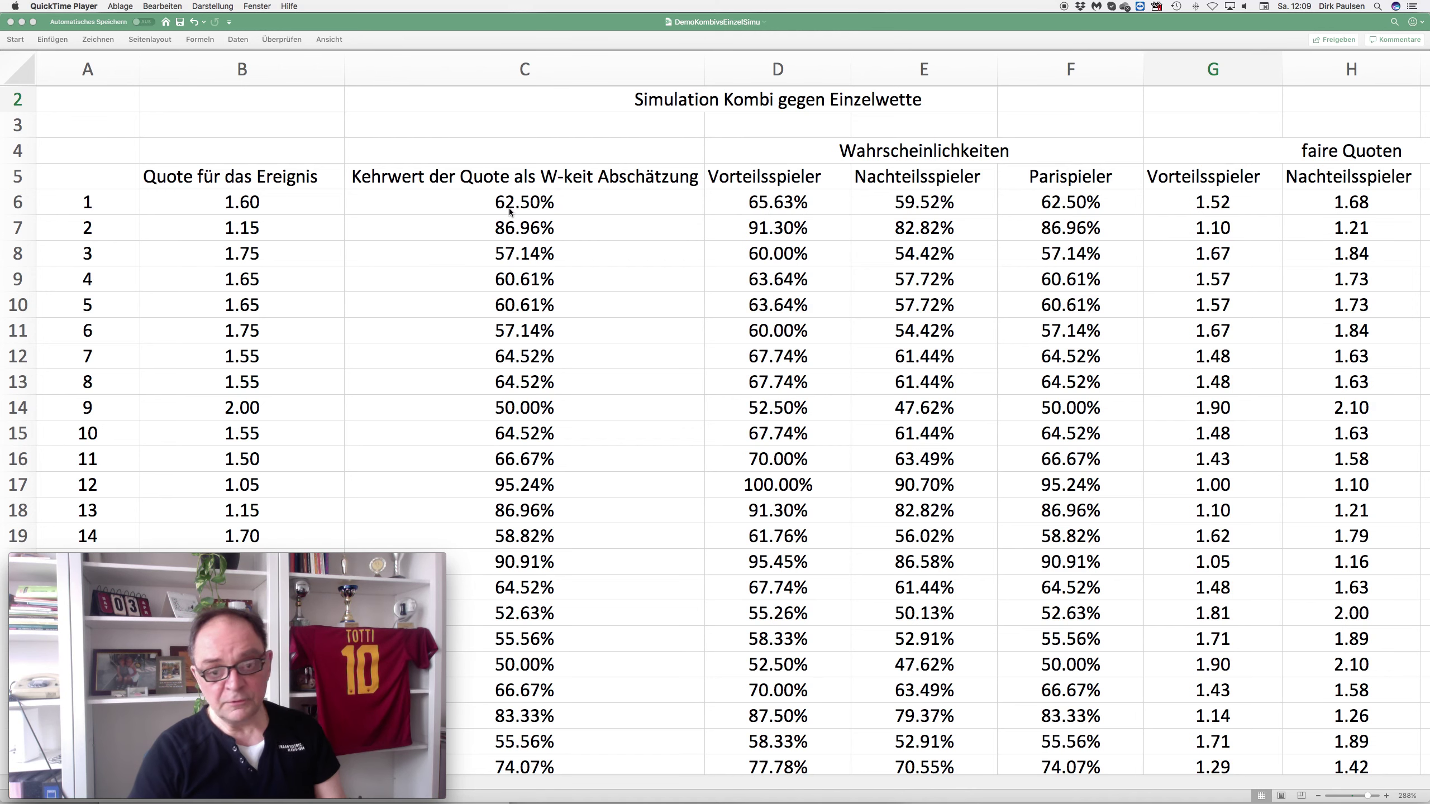
{"action": "scroll", "coordinate": [927, 208], "scroll_direction": "right", "scroll_amount": 1}
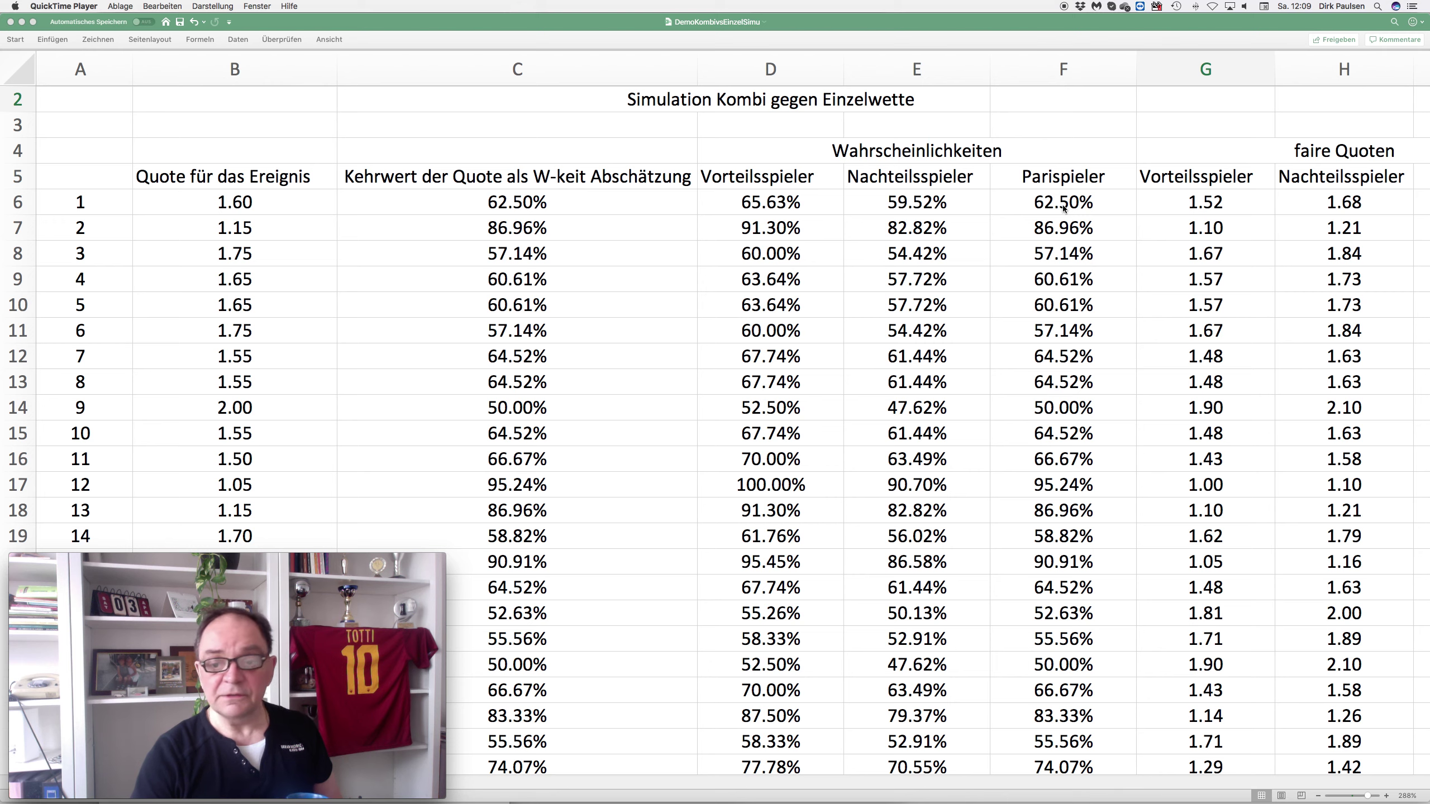
{"action": "scroll", "coordinate": [1063, 206], "scroll_direction": "right", "scroll_amount": 5}
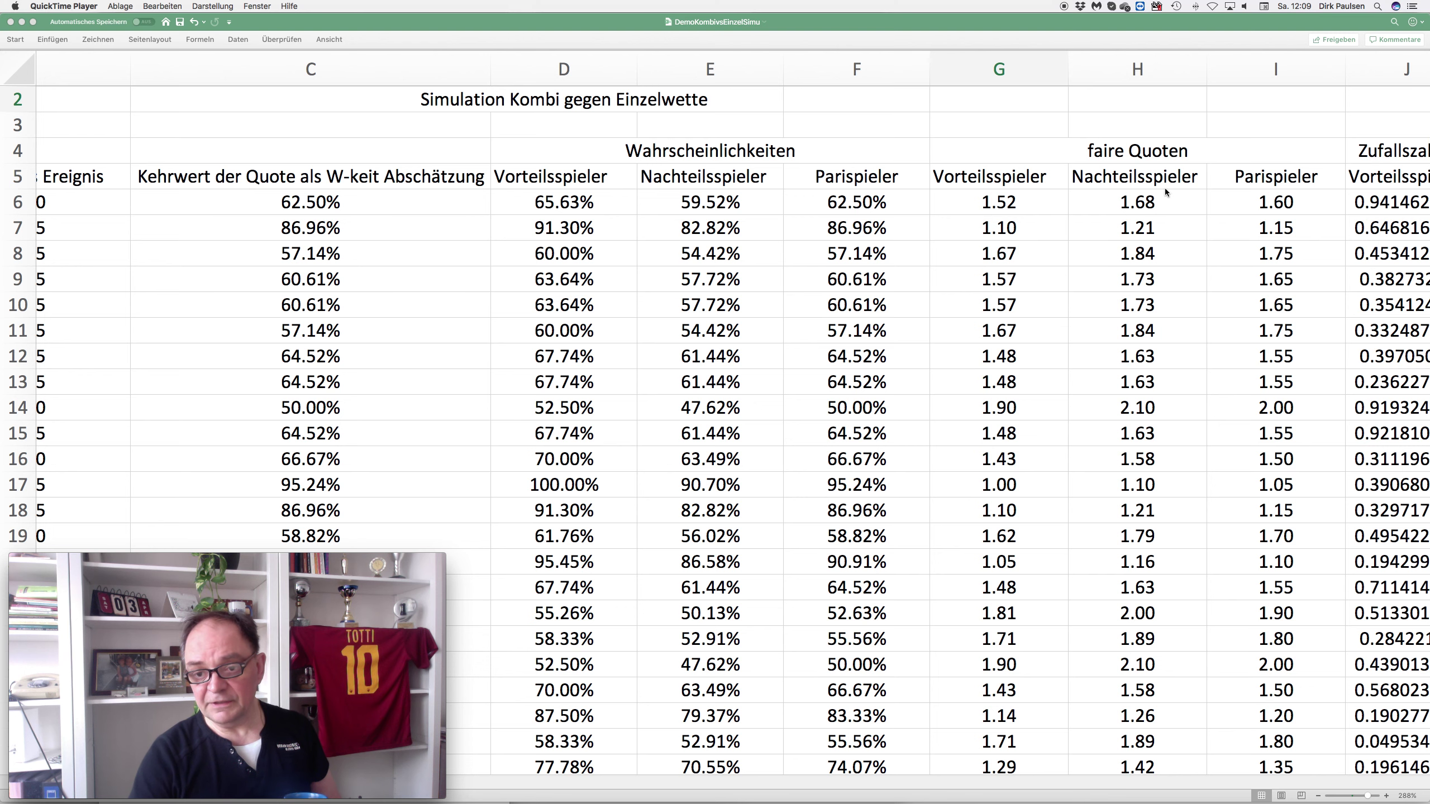
{"action": "scroll", "coordinate": [166, 206], "scroll_direction": "left", "scroll_amount": 5}
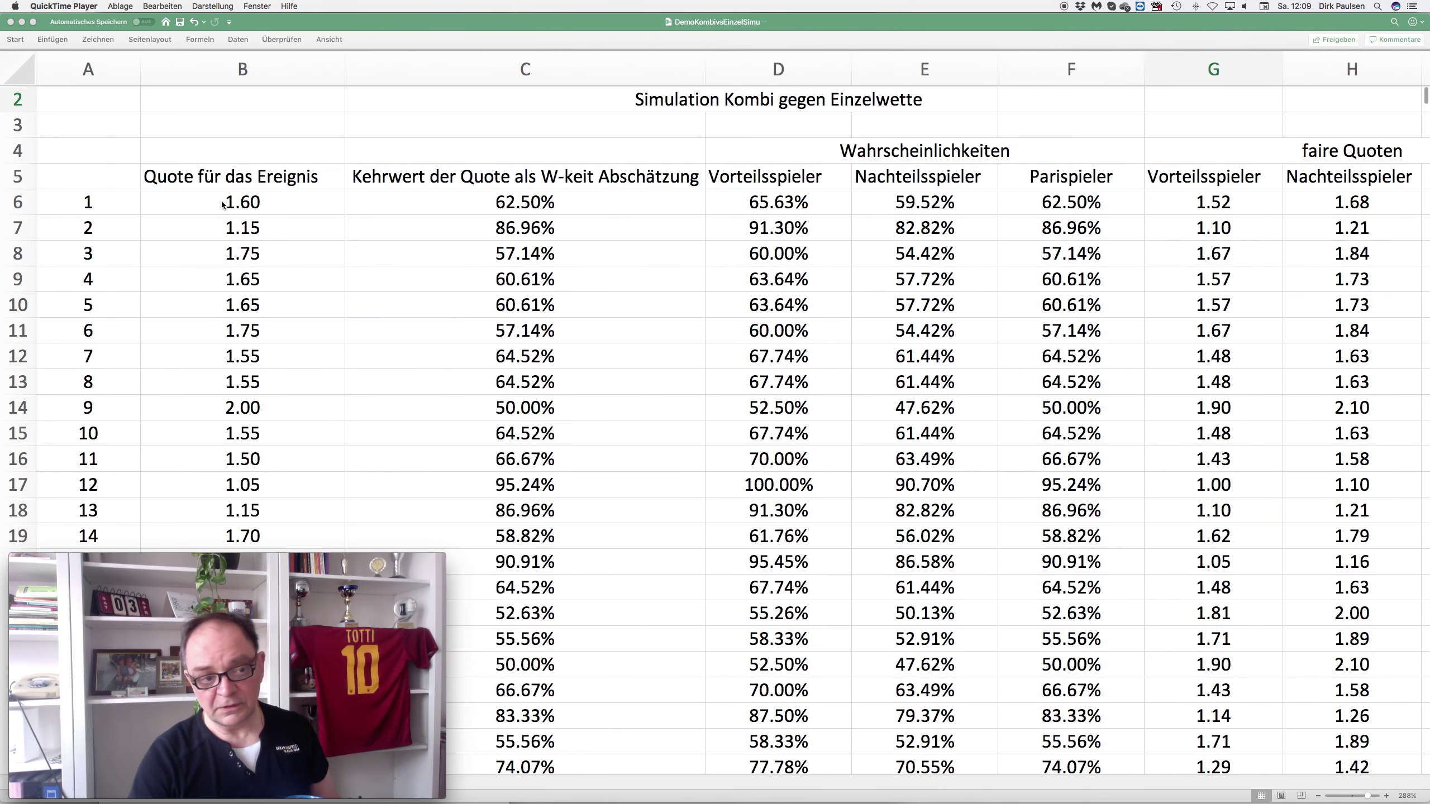
{"action": "scroll", "coordinate": [1362, 192], "scroll_direction": "right", "scroll_amount": 3}
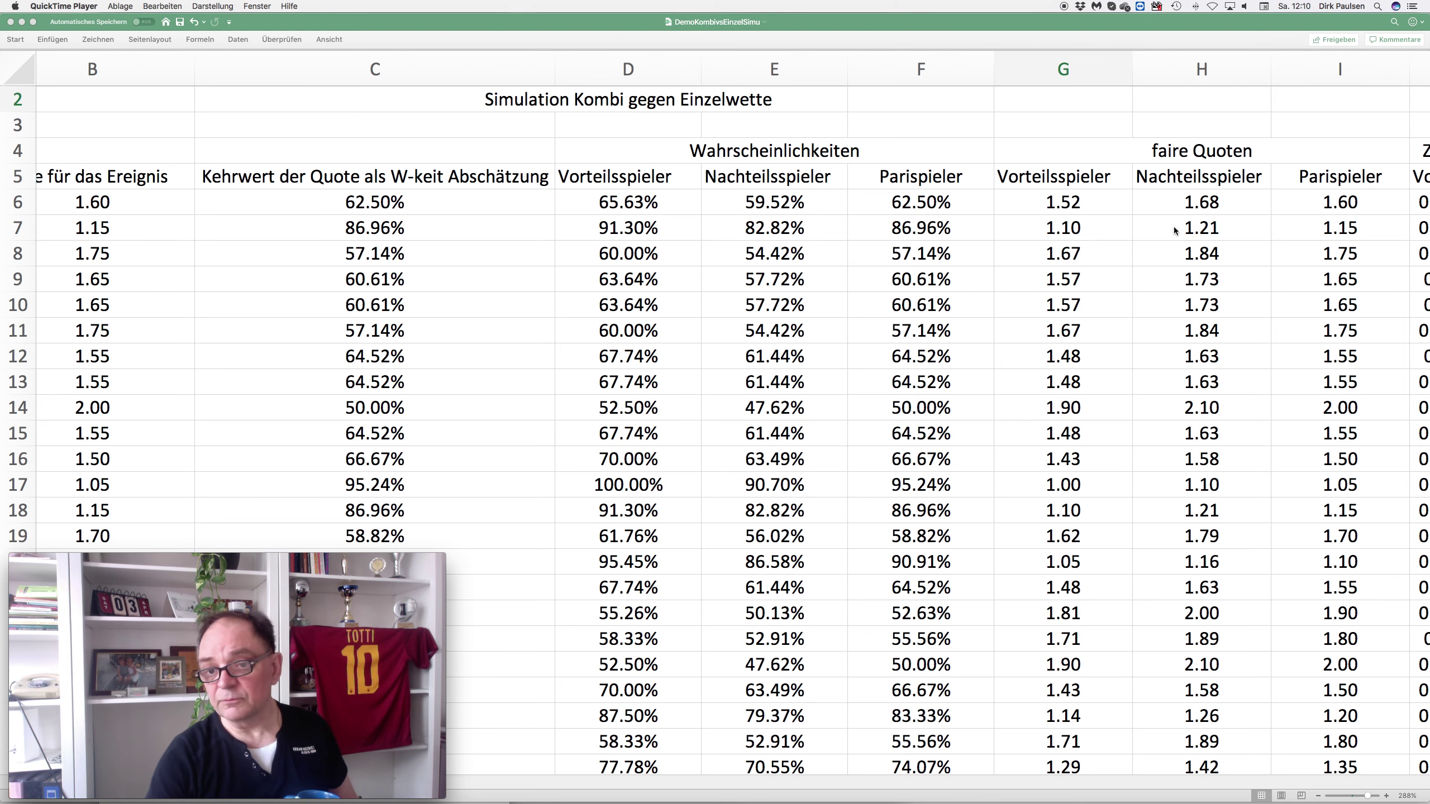
{"action": "scroll", "coordinate": [1174, 230], "scroll_direction": "right", "scroll_amount": 2}
{"action": "scroll", "coordinate": [1175, 230], "scroll_direction": "right", "scroll_amount": 5}
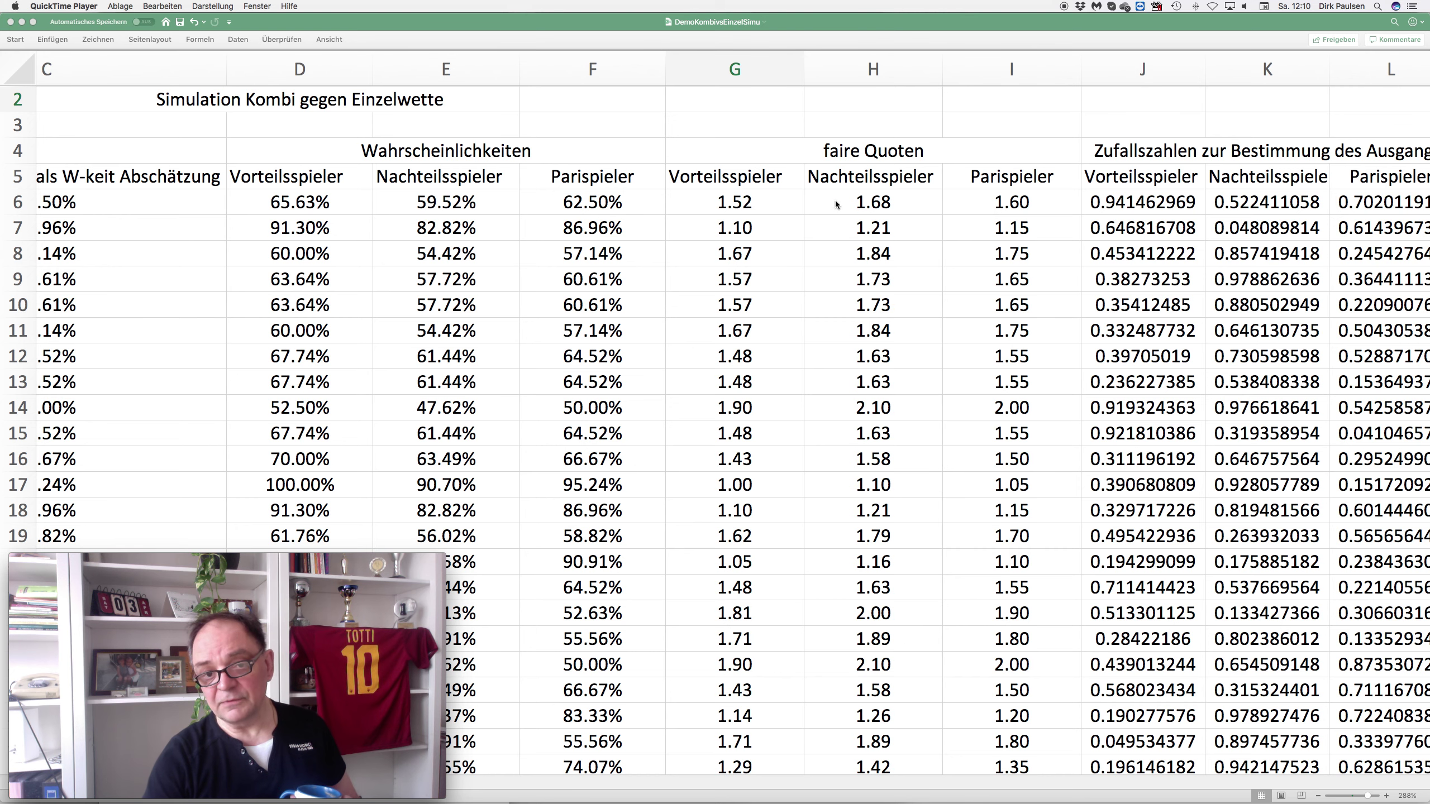
{"action": "scroll", "coordinate": [802, 217], "scroll_direction": "left", "scroll_amount": 7}
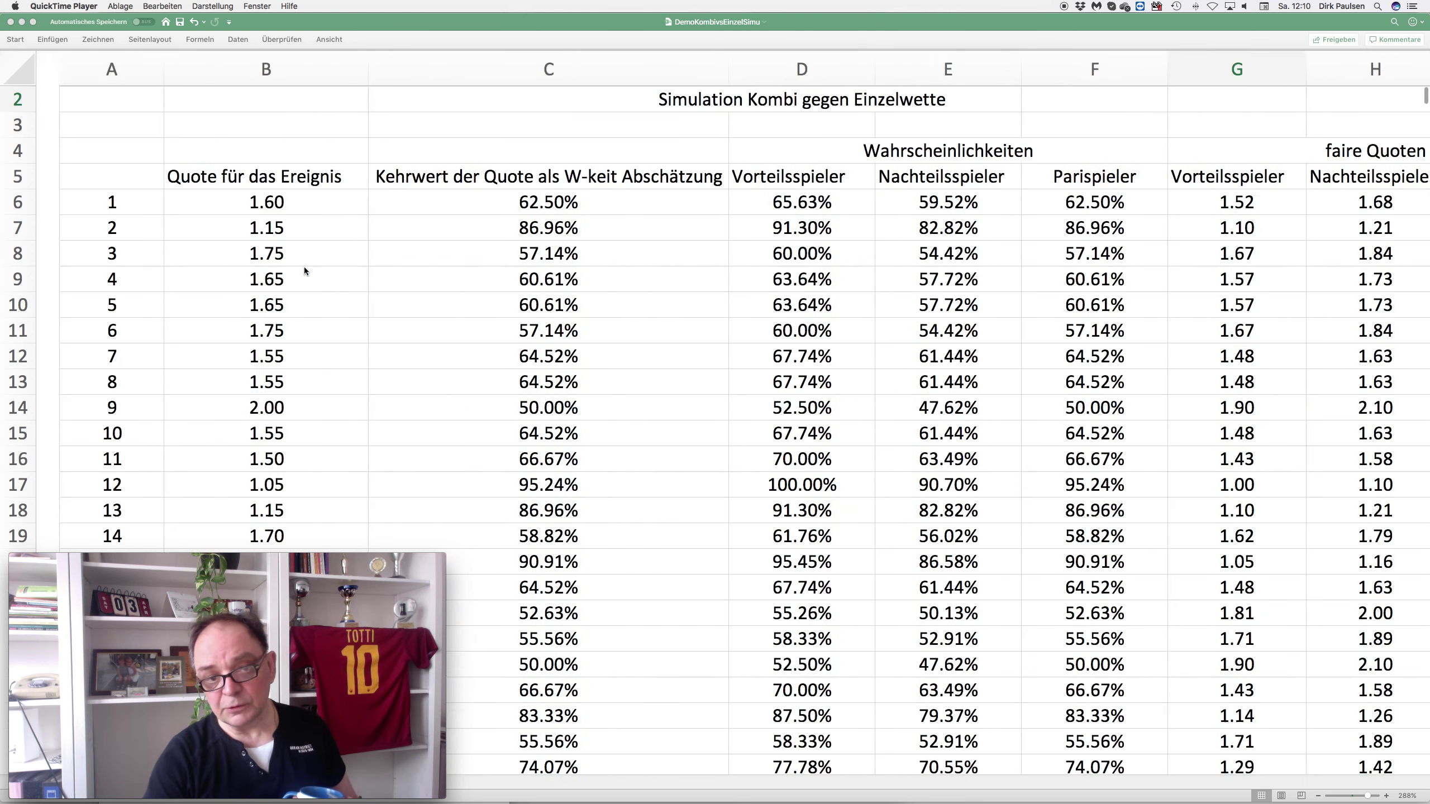
- Review the fair odds, the random numbers determining the outcome and the event outcomes of each player in columns G to O
{"action": "scroll", "coordinate": [1022, 228], "scroll_direction": "right", "scroll_amount": 8}
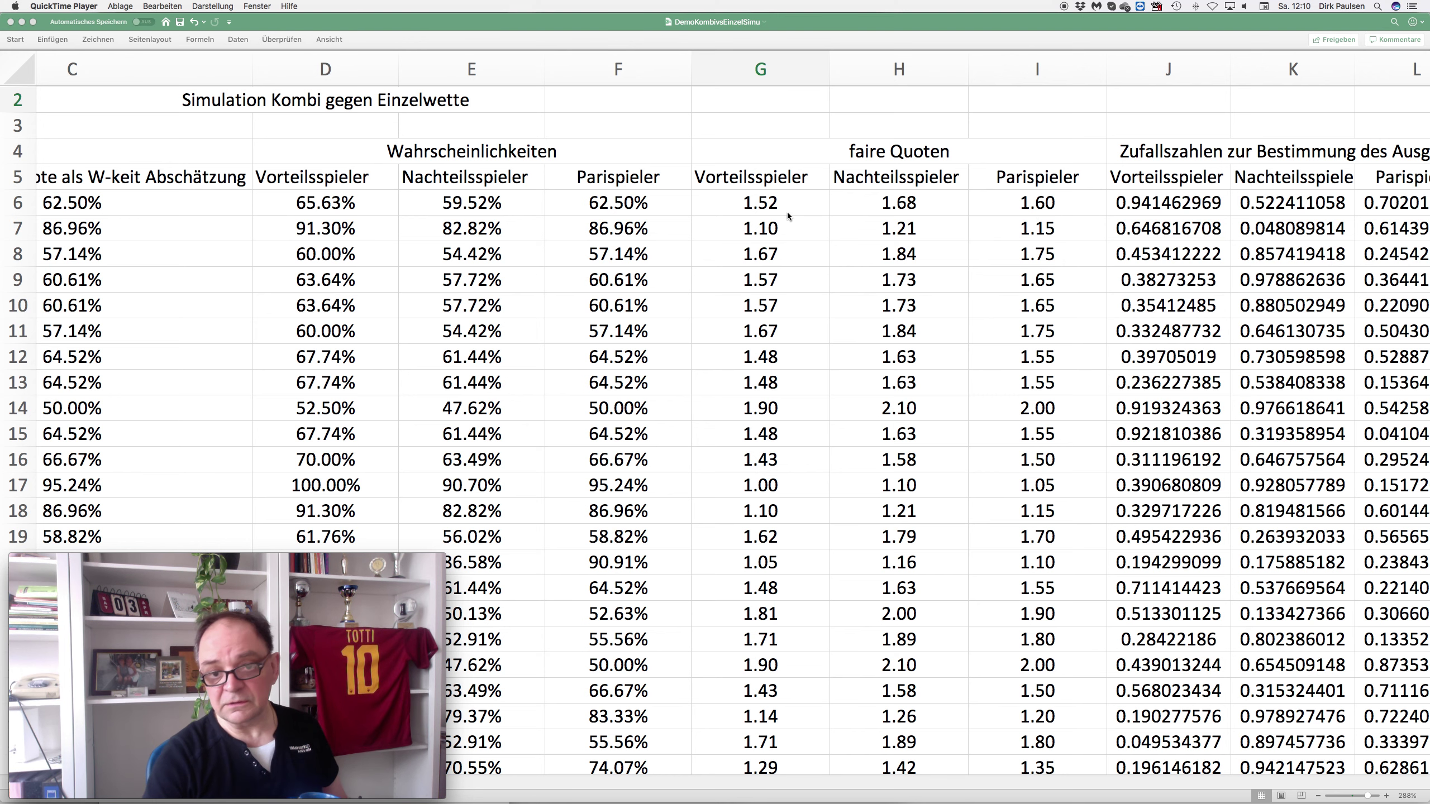
{"action": "scroll", "coordinate": [847, 214], "scroll_direction": "right", "scroll_amount": 2}
{"action": "scroll", "coordinate": [848, 214], "scroll_direction": "right", "scroll_amount": 3}
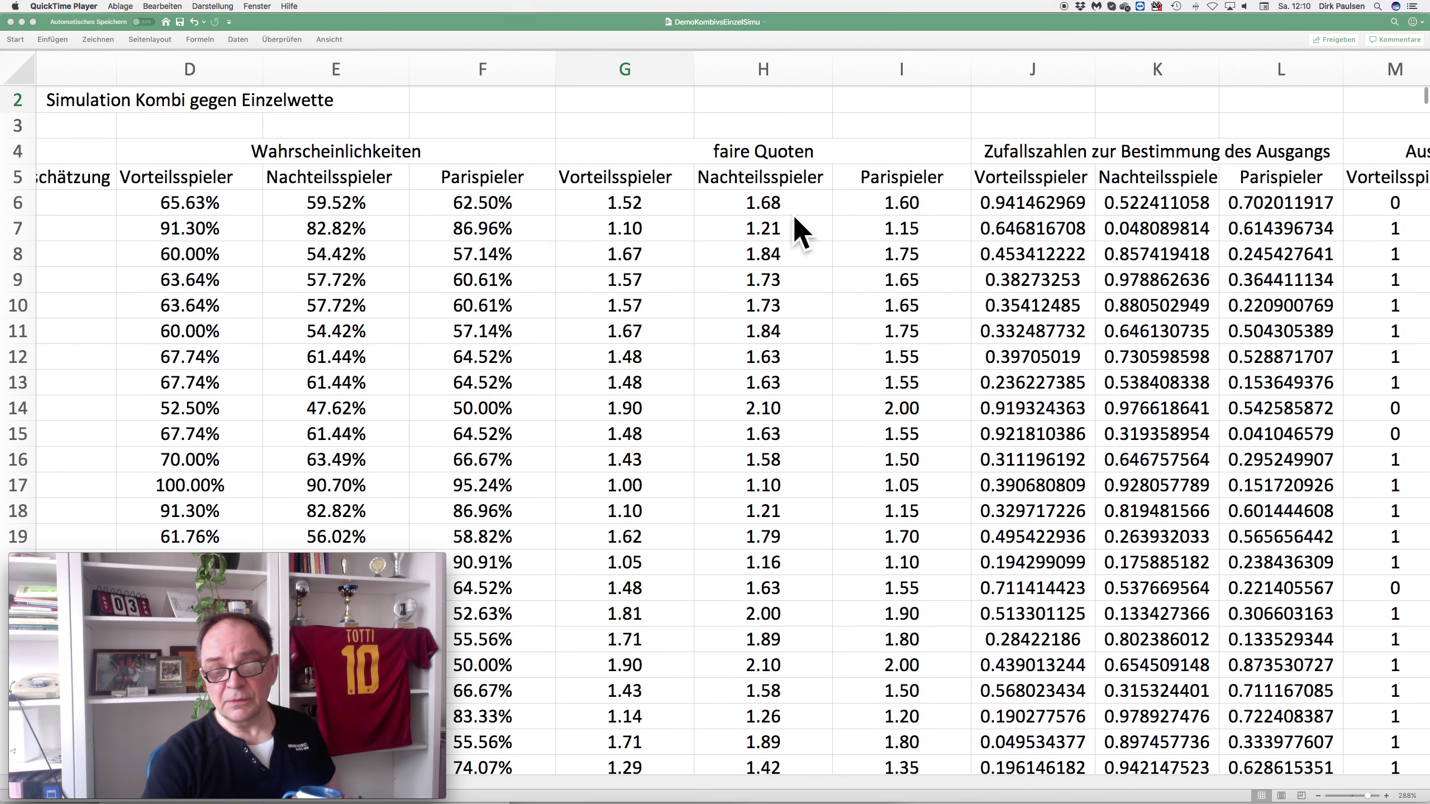
{"action": "scroll", "coordinate": [1137, 216], "scroll_direction": "right", "scroll_amount": 1}
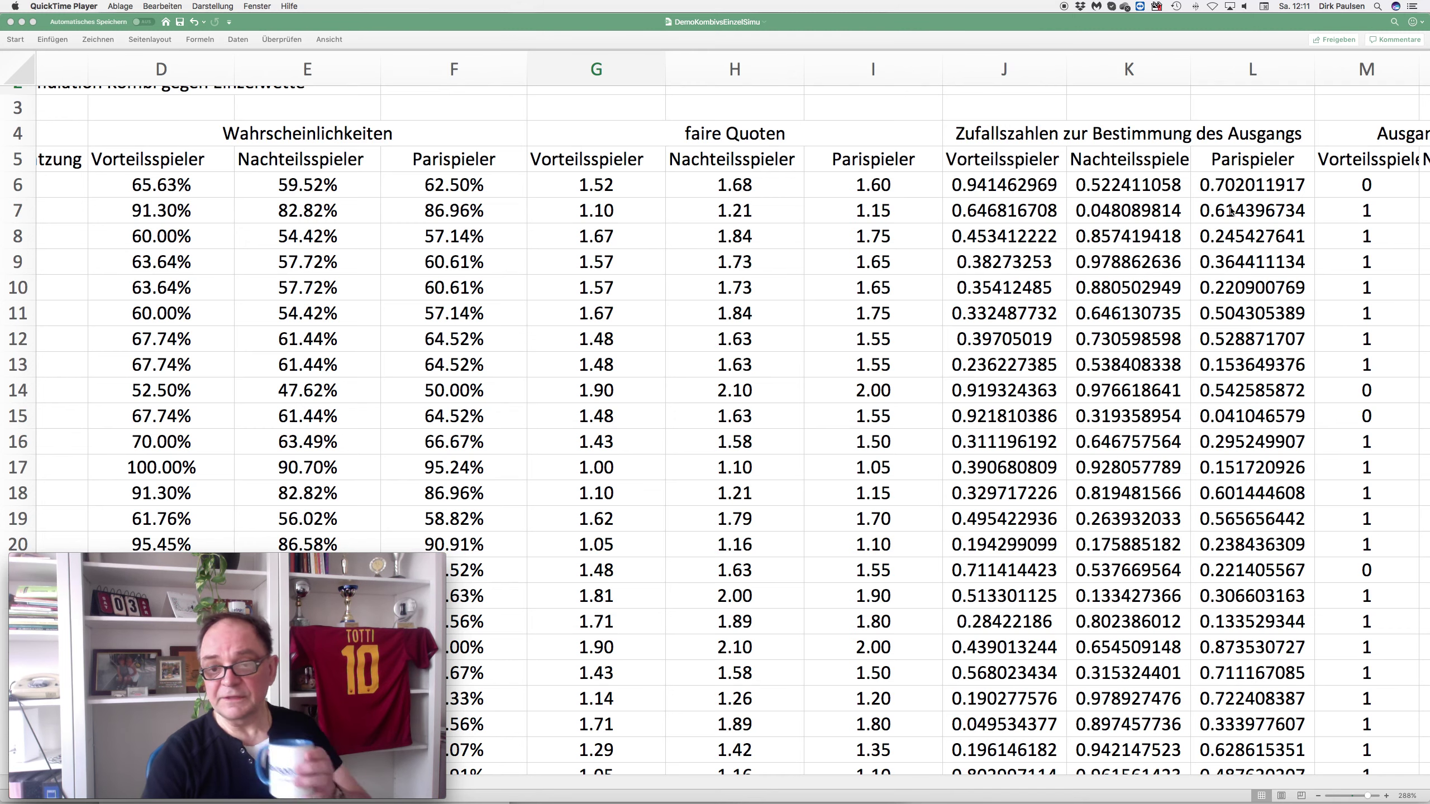
{"action": "scroll", "coordinate": [1175, 228], "scroll_direction": "right", "scroll_amount": 5}
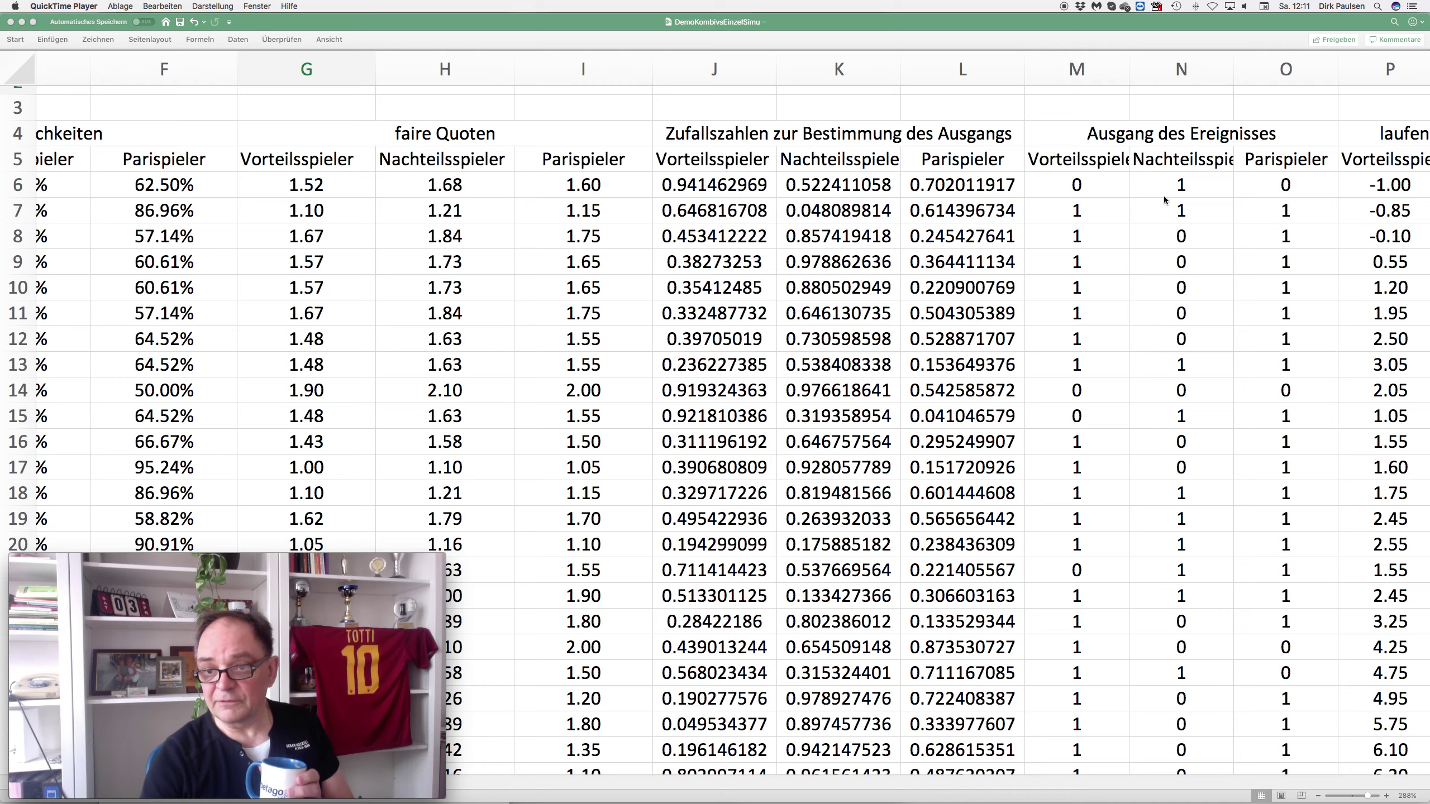
- Examine the running single-bet and combination-bet returns of the three players in columns P to U
{"action": "scroll", "coordinate": [1183, 200], "scroll_direction": "right", "scroll_amount": 5}
{"action": "scroll", "coordinate": [1041, 198], "scroll_direction": "right", "scroll_amount": 3}
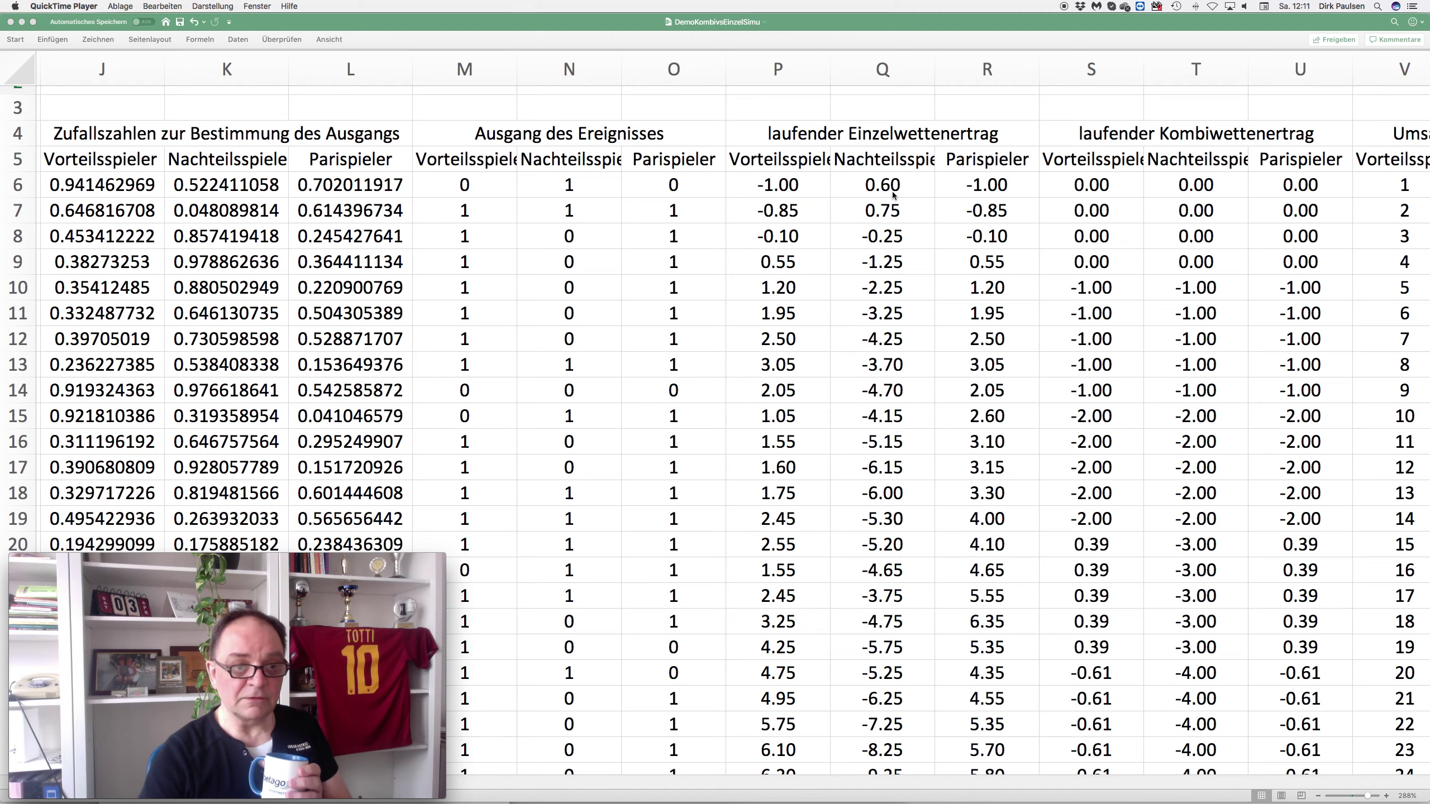
{"action": "scroll", "coordinate": [893, 195], "scroll_direction": "right", "scroll_amount": 3}
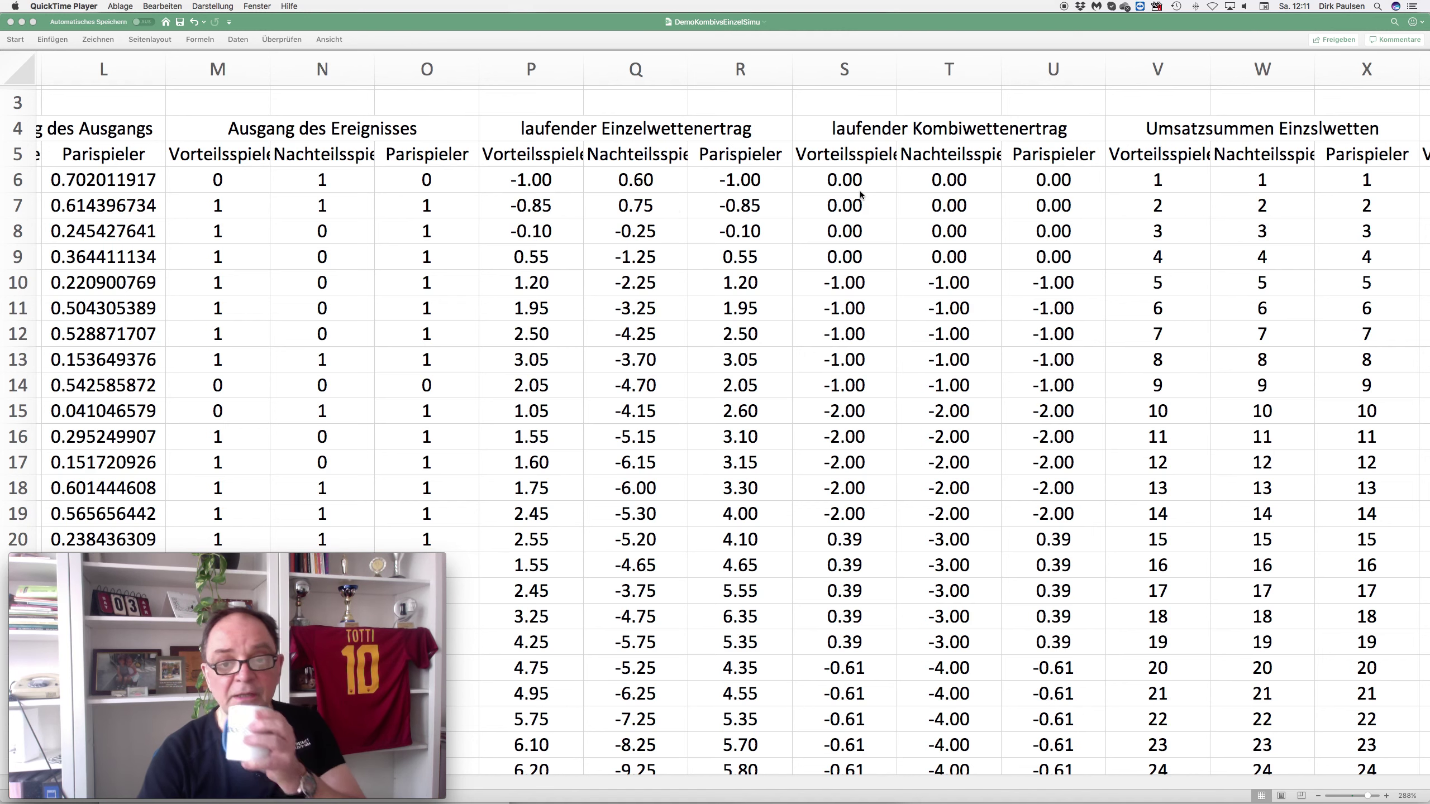
{"action": "scroll", "coordinate": [860, 194], "scroll_direction": "right", "scroll_amount": 1}
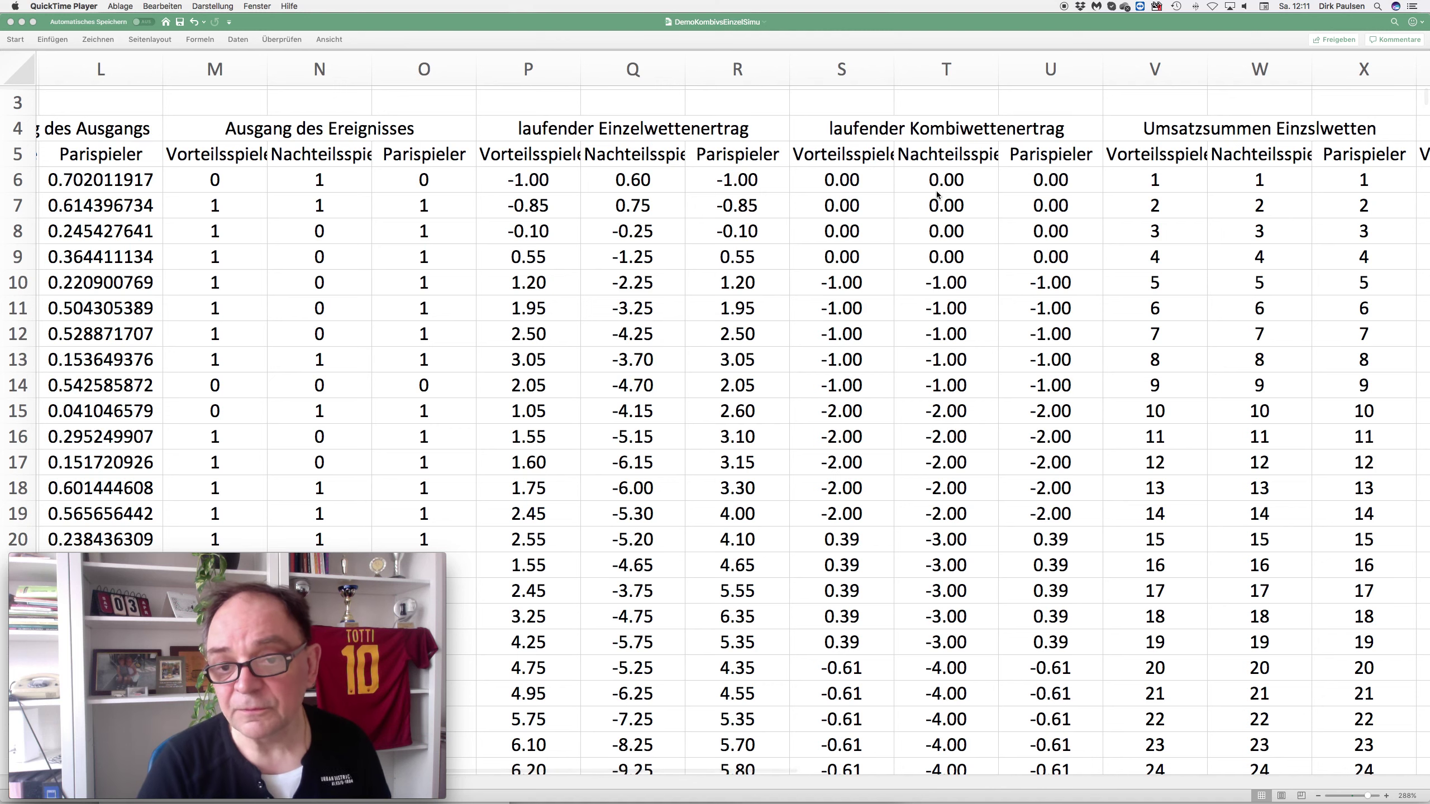
{"action": "scroll", "coordinate": [869, 201], "scroll_direction": "right", "scroll_amount": 1}
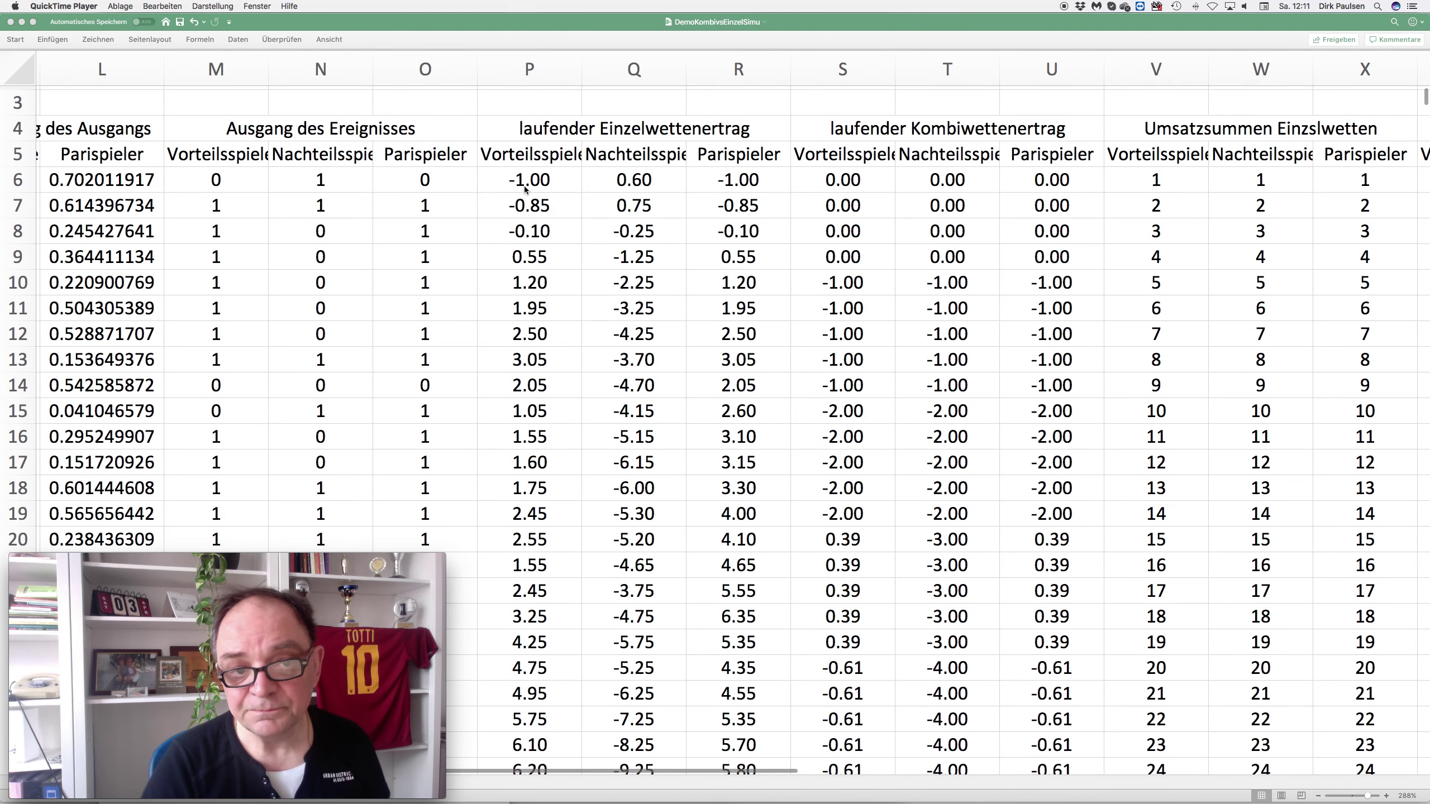
{"action": "scroll", "coordinate": [777, 191], "scroll_direction": "down", "scroll_amount": 1}
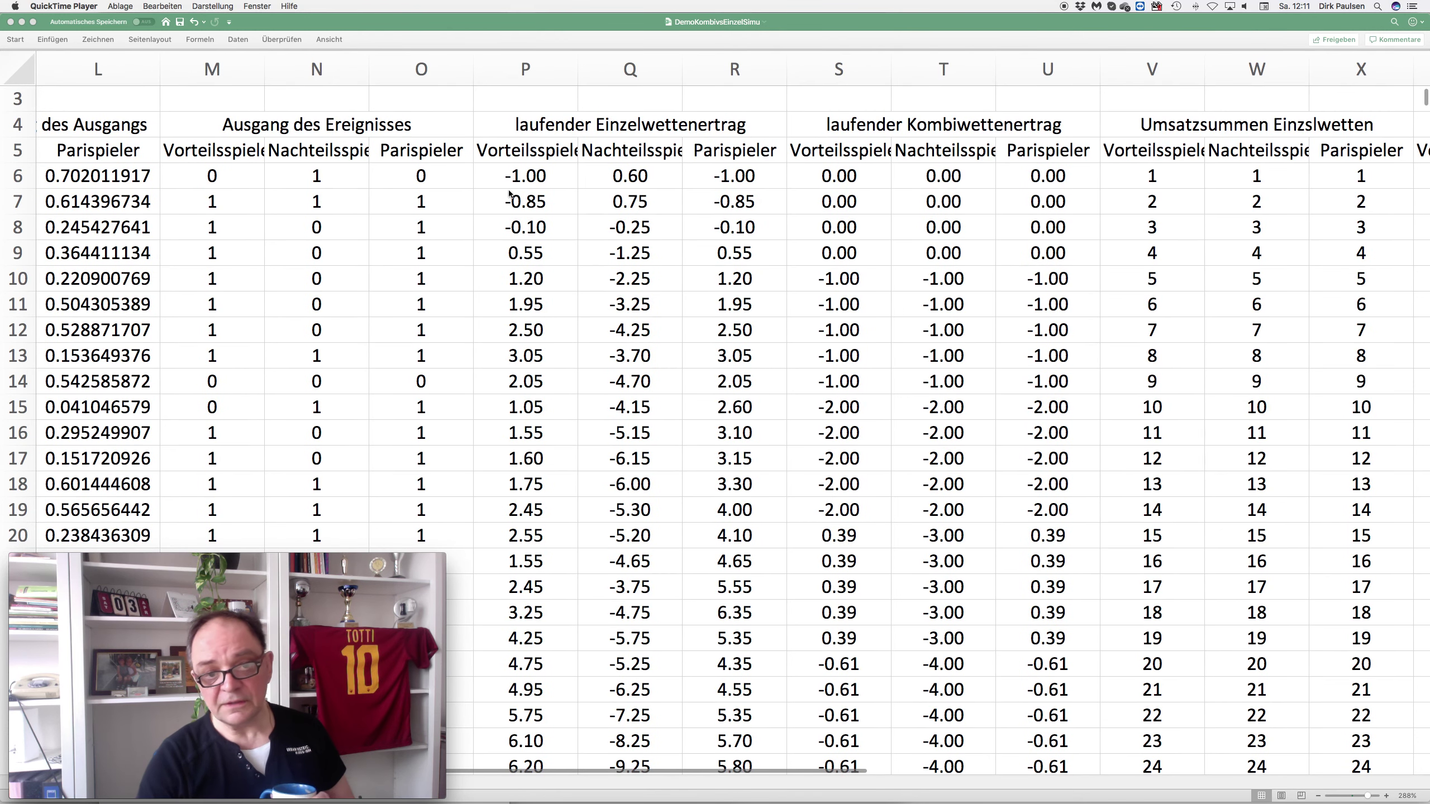
{"action": "scroll", "coordinate": [653, 190], "scroll_direction": "down", "scroll_amount": 1}
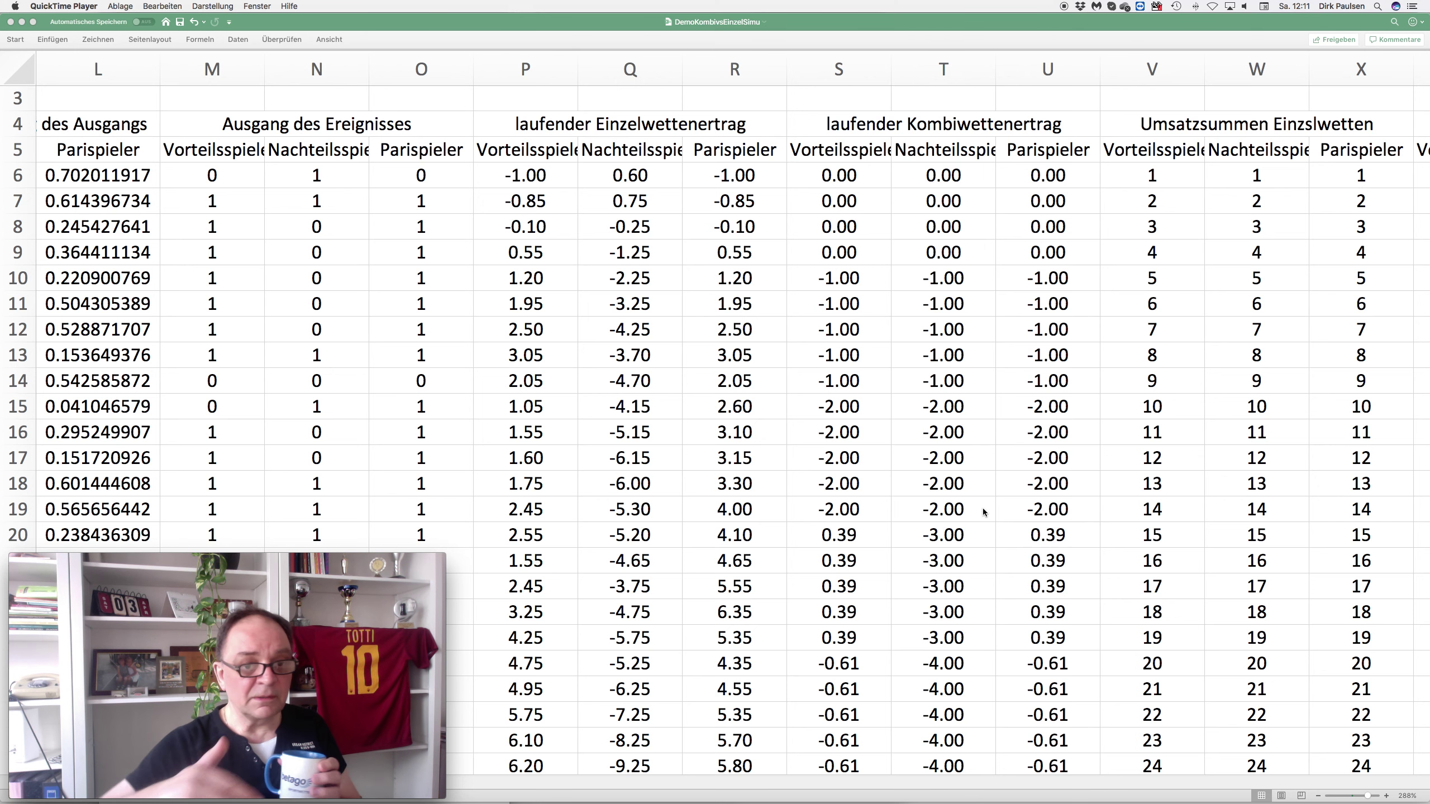
- Examine the single-bet and combination-bet turnover sums and the random-number helper column for the odds
{"action": "scroll", "coordinate": [1002, 448], "scroll_direction": "right", "scroll_amount": 3}
{"action": "scroll", "coordinate": [1002, 448], "scroll_direction": "right", "scroll_amount": 3}
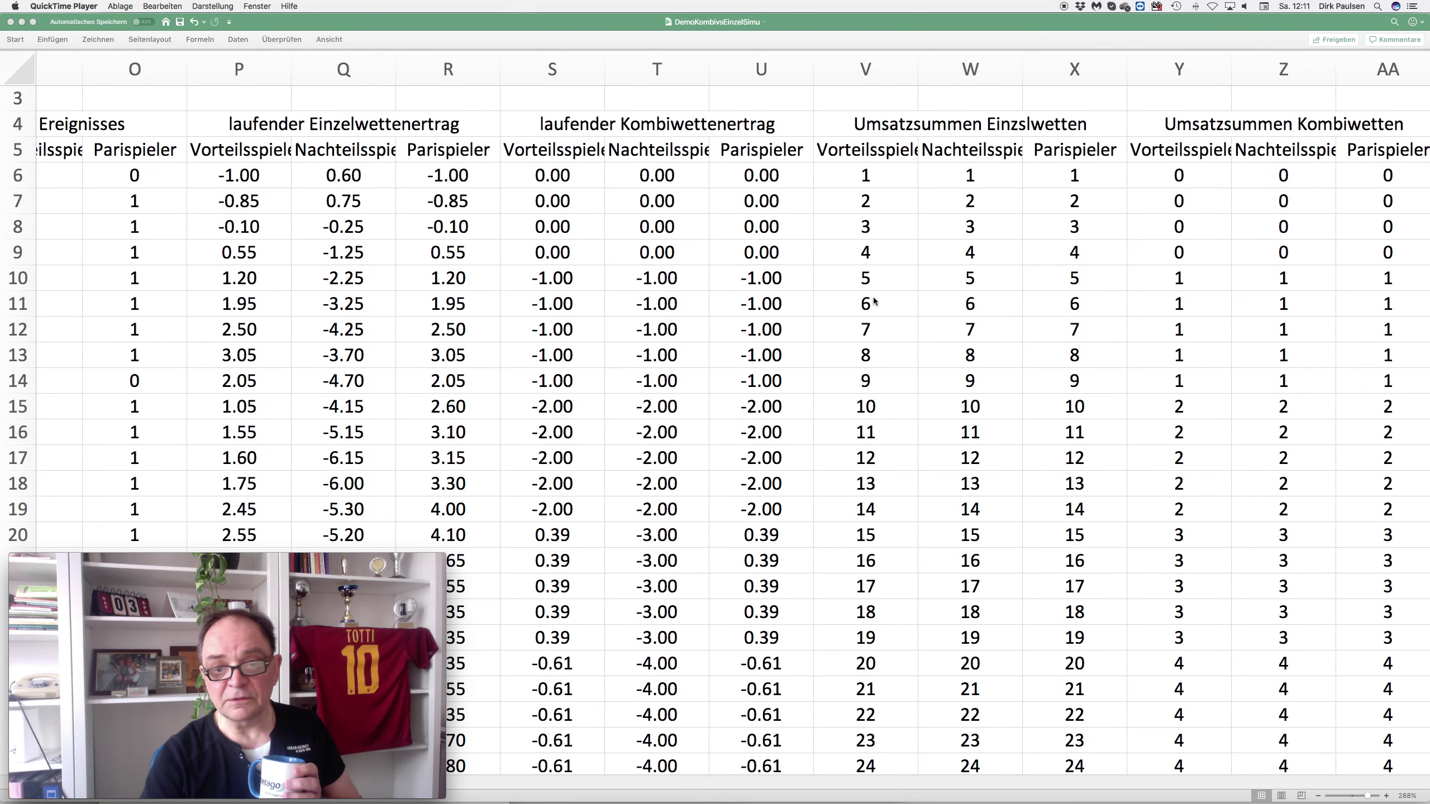
{"action": "scroll", "coordinate": [874, 302], "scroll_direction": "right", "scroll_amount": 2}
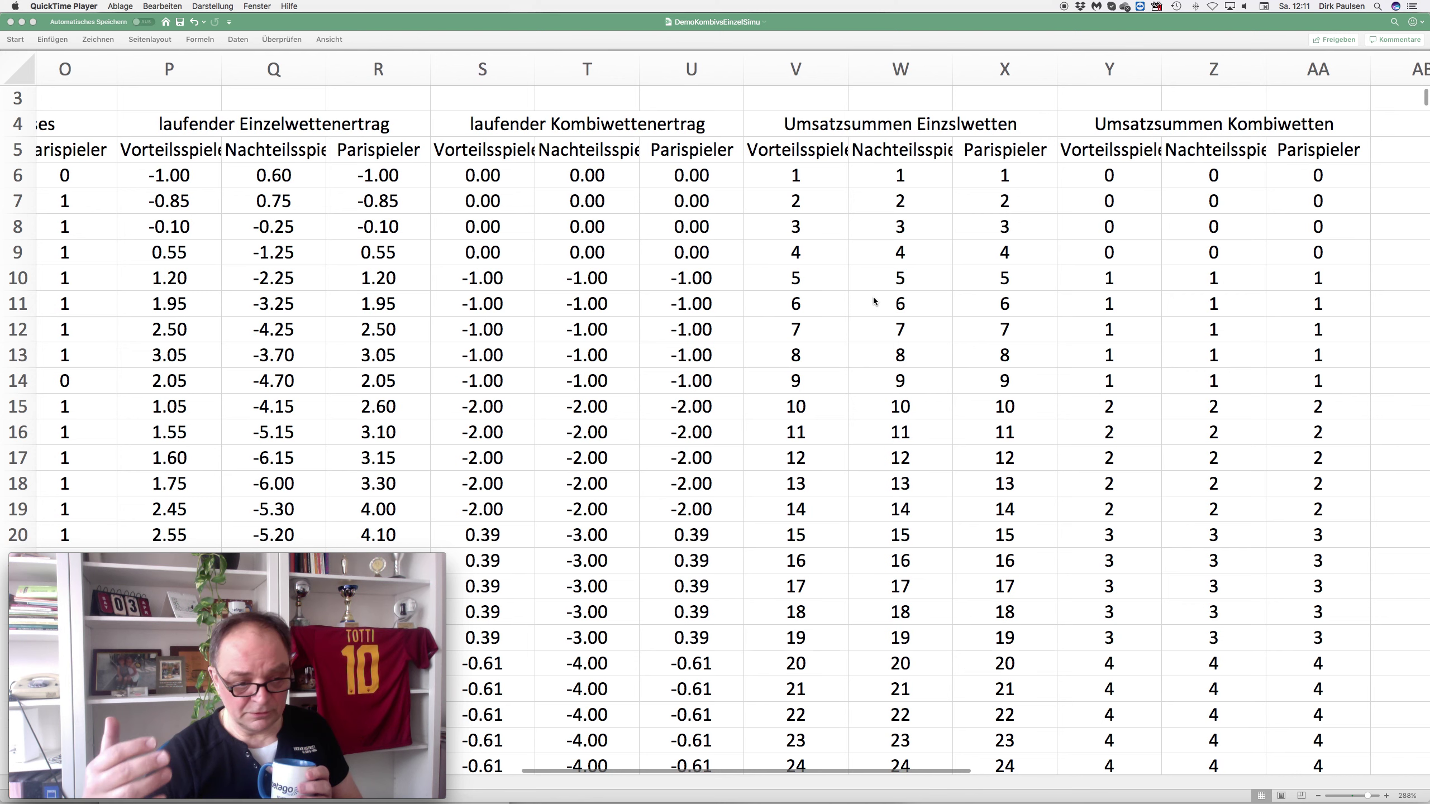
{"action": "scroll", "coordinate": [875, 303], "scroll_direction": "right", "scroll_amount": 3}
{"action": "scroll", "coordinate": [873, 302], "scroll_direction": "right", "scroll_amount": 1}
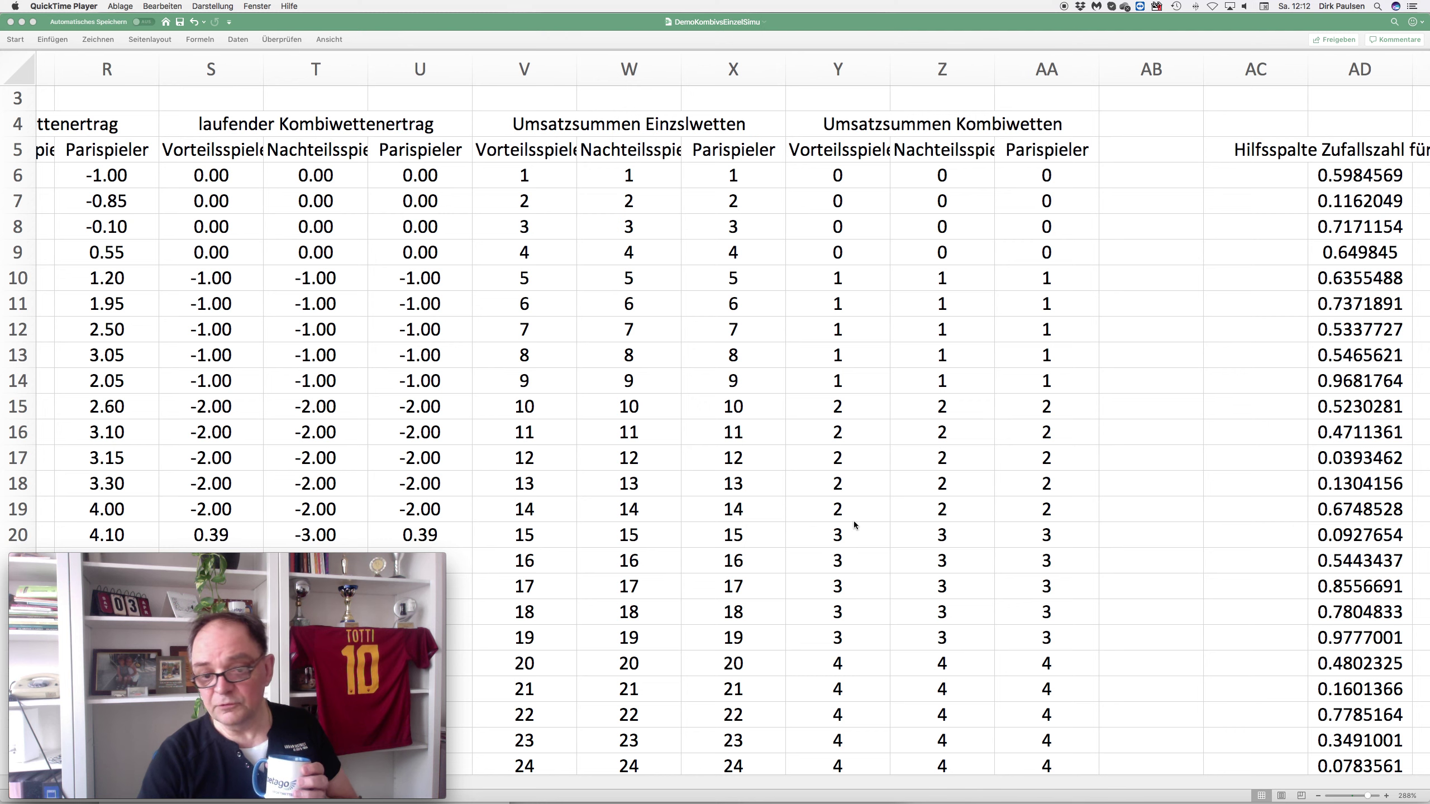
{"action": "scroll", "coordinate": [854, 521], "scroll_direction": "right", "scroll_amount": 1}
{"action": "scroll", "coordinate": [854, 521], "scroll_direction": "right", "scroll_amount": 5}
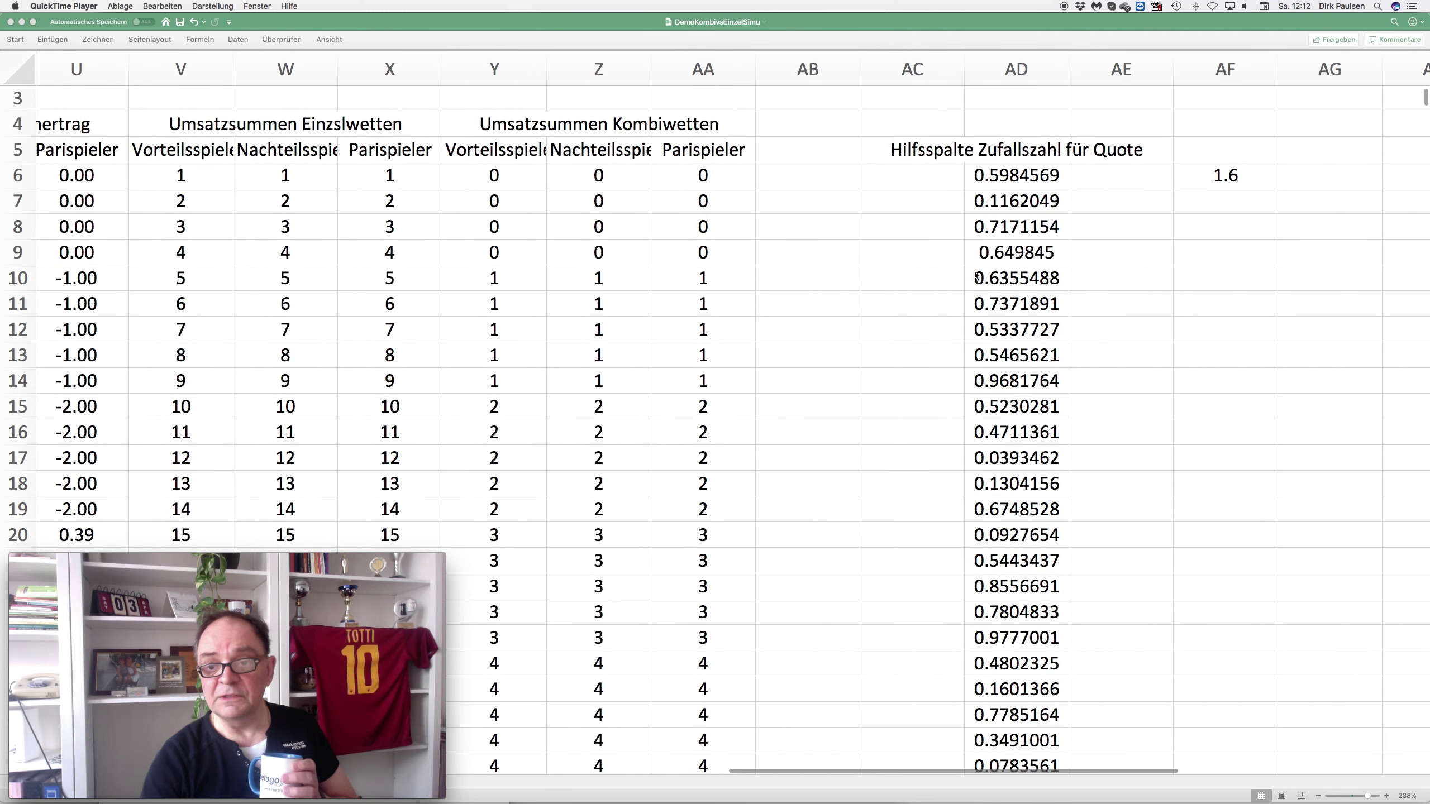
- Return to the event outcomes and running bet returns in columns M to U for comparison with the turnover sums
{"action": "scroll", "coordinate": [1026, 258], "scroll_direction": "left", "scroll_amount": 8}
{"action": "scroll", "coordinate": [1026, 258], "scroll_direction": "left", "scroll_amount": 2}
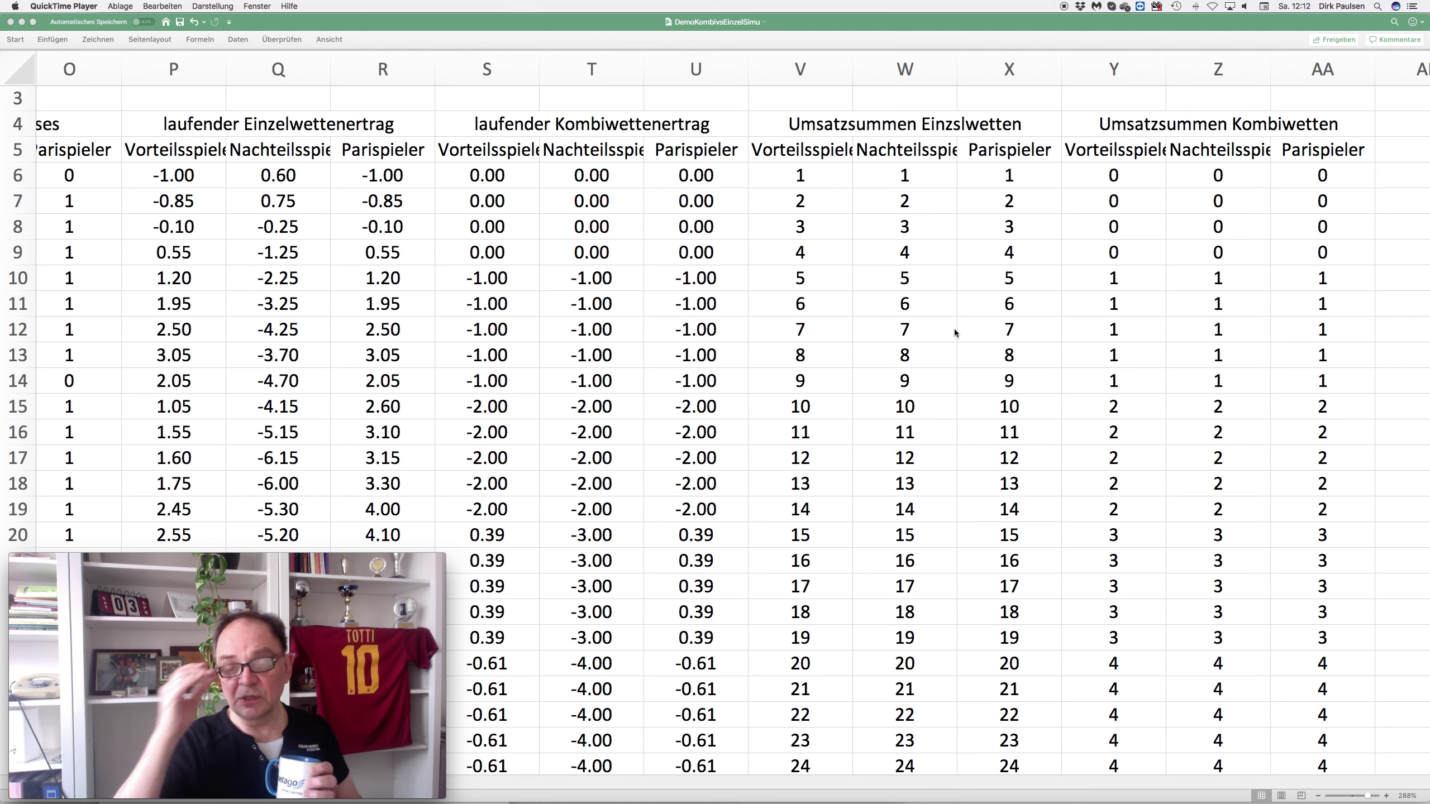
{"action": "scroll", "coordinate": [1046, 297], "scroll_direction": "left", "scroll_amount": 3}
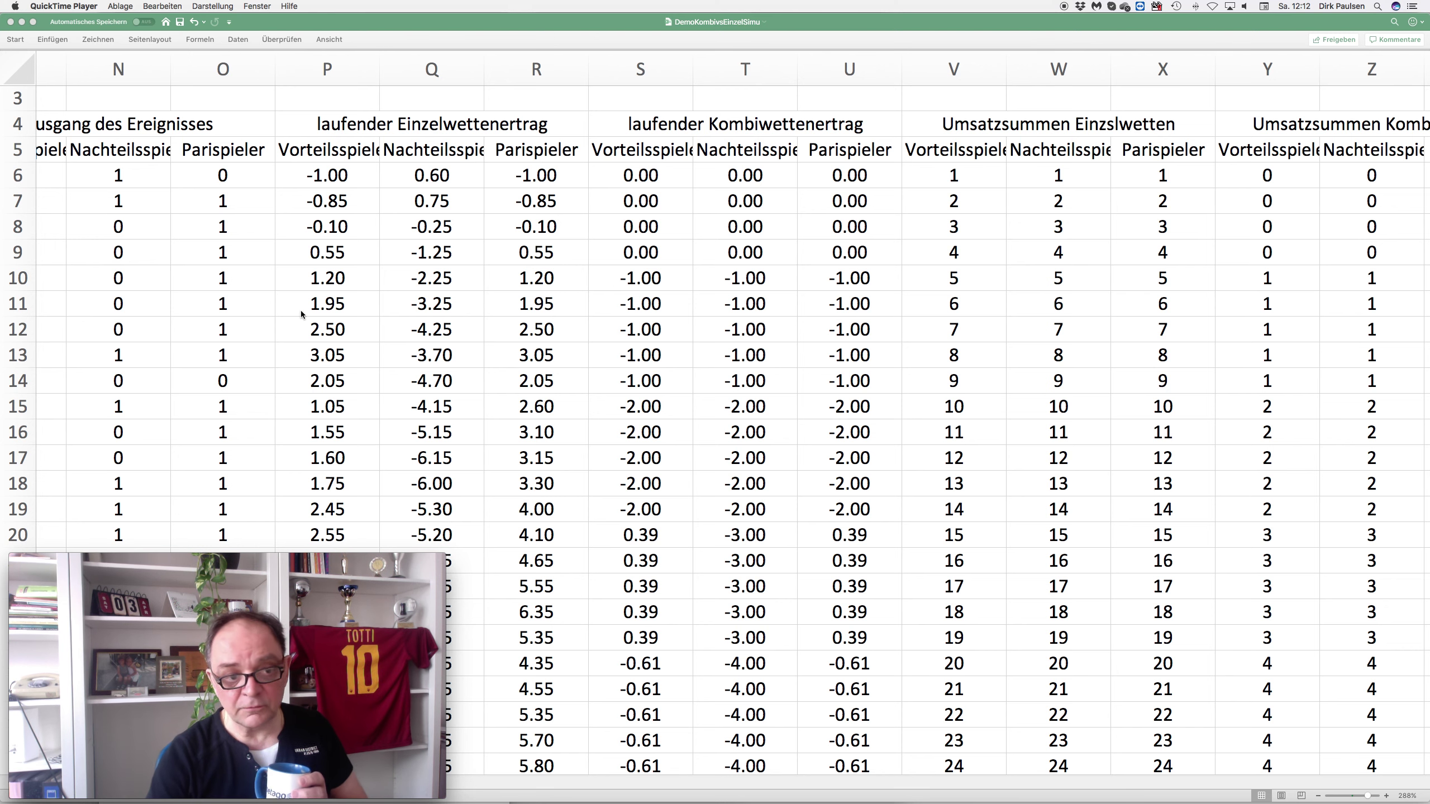
{"action": "scroll", "coordinate": [276, 321], "scroll_direction": "left", "scroll_amount": 2}
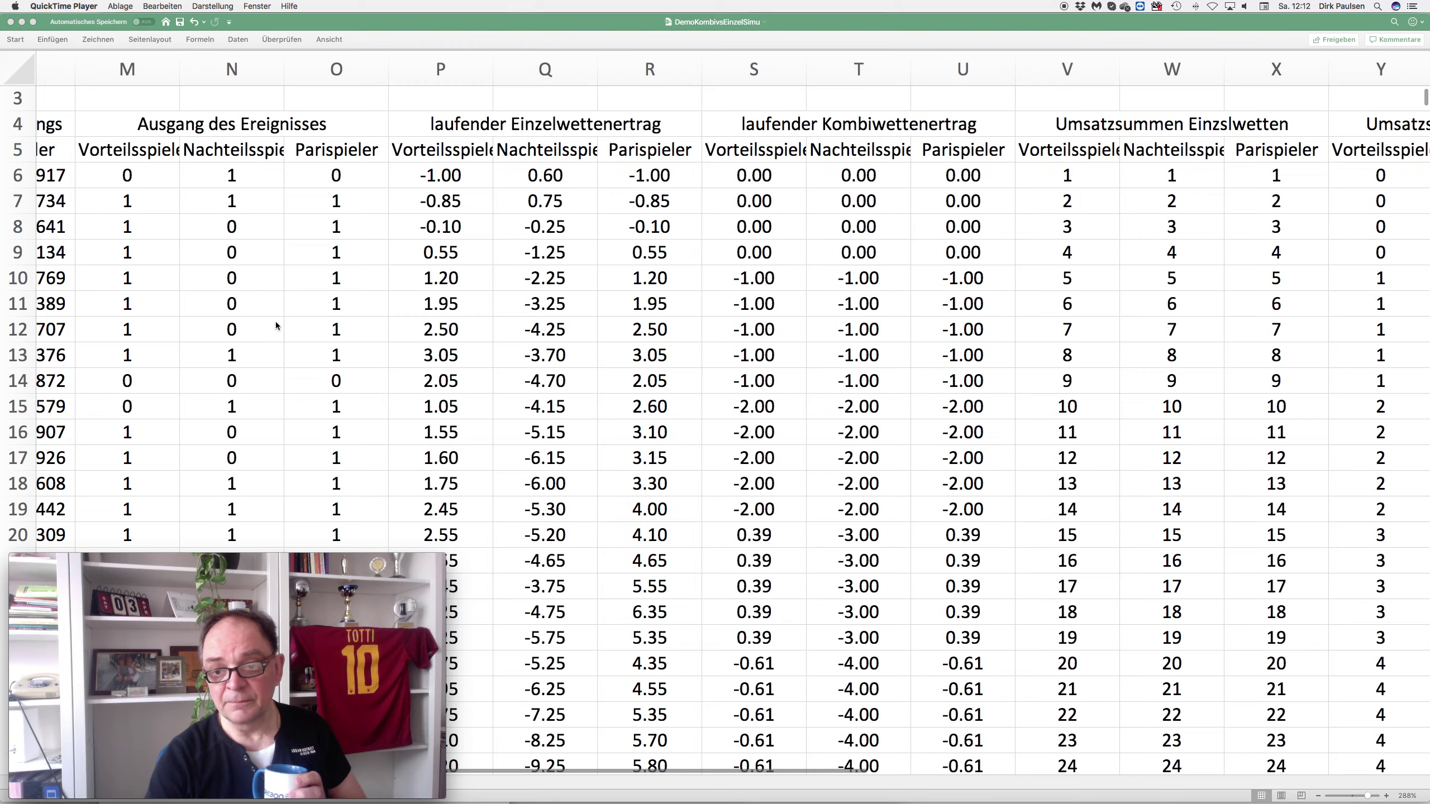
- Follow the simulation rows down to the last bet and find the "G/V in %" summary row in row 1007
{"action": "scroll", "coordinate": [714, 403], "scroll_direction": "down", "scroll_amount": 15}
{"action": "scroll", "coordinate": [714, 403], "scroll_direction": "down", "scroll_amount": 20}
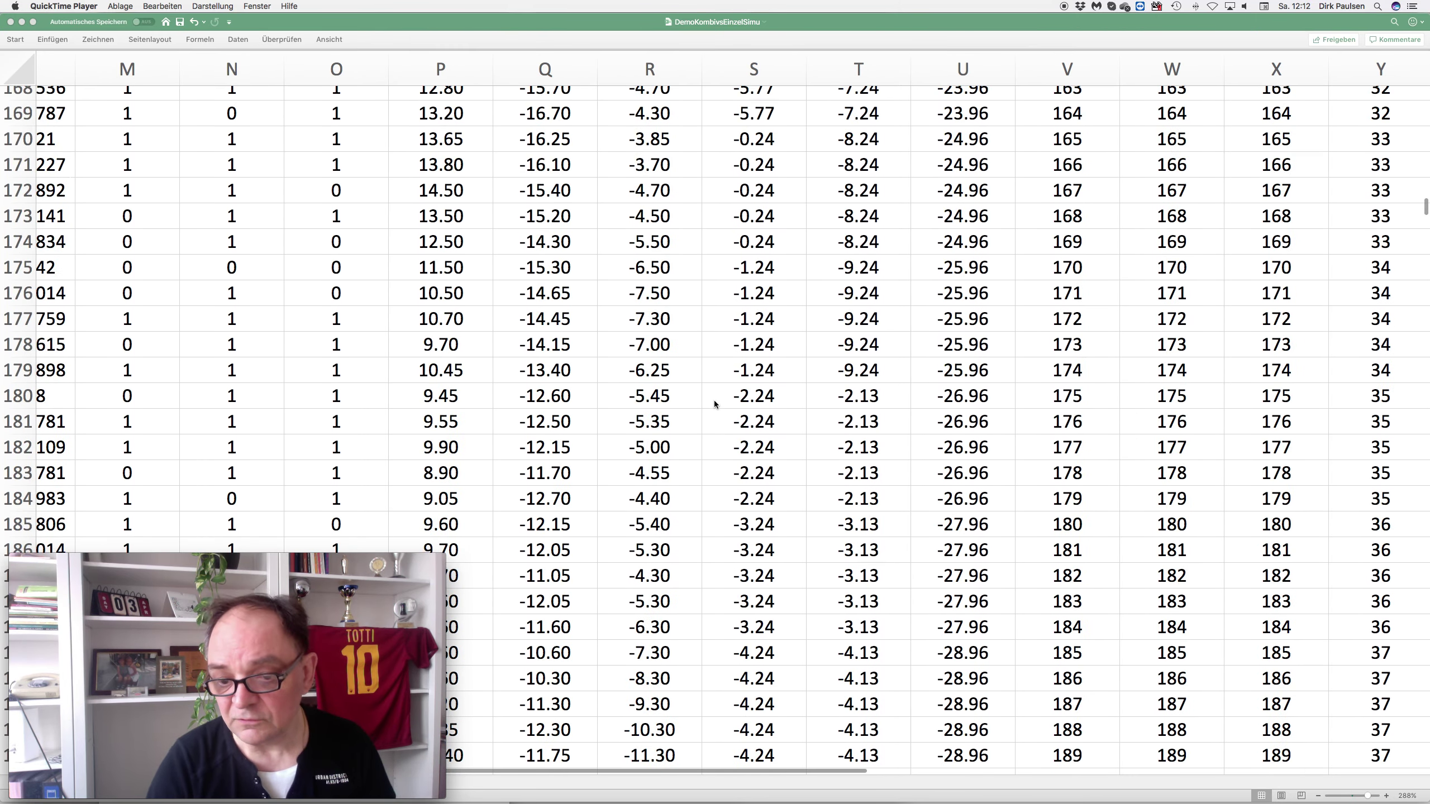
{"action": "scroll", "coordinate": [714, 400], "scroll_direction": "down", "scroll_amount": 20}
{"action": "scroll", "coordinate": [714, 400], "scroll_direction": "right", "scroll_amount": 3}
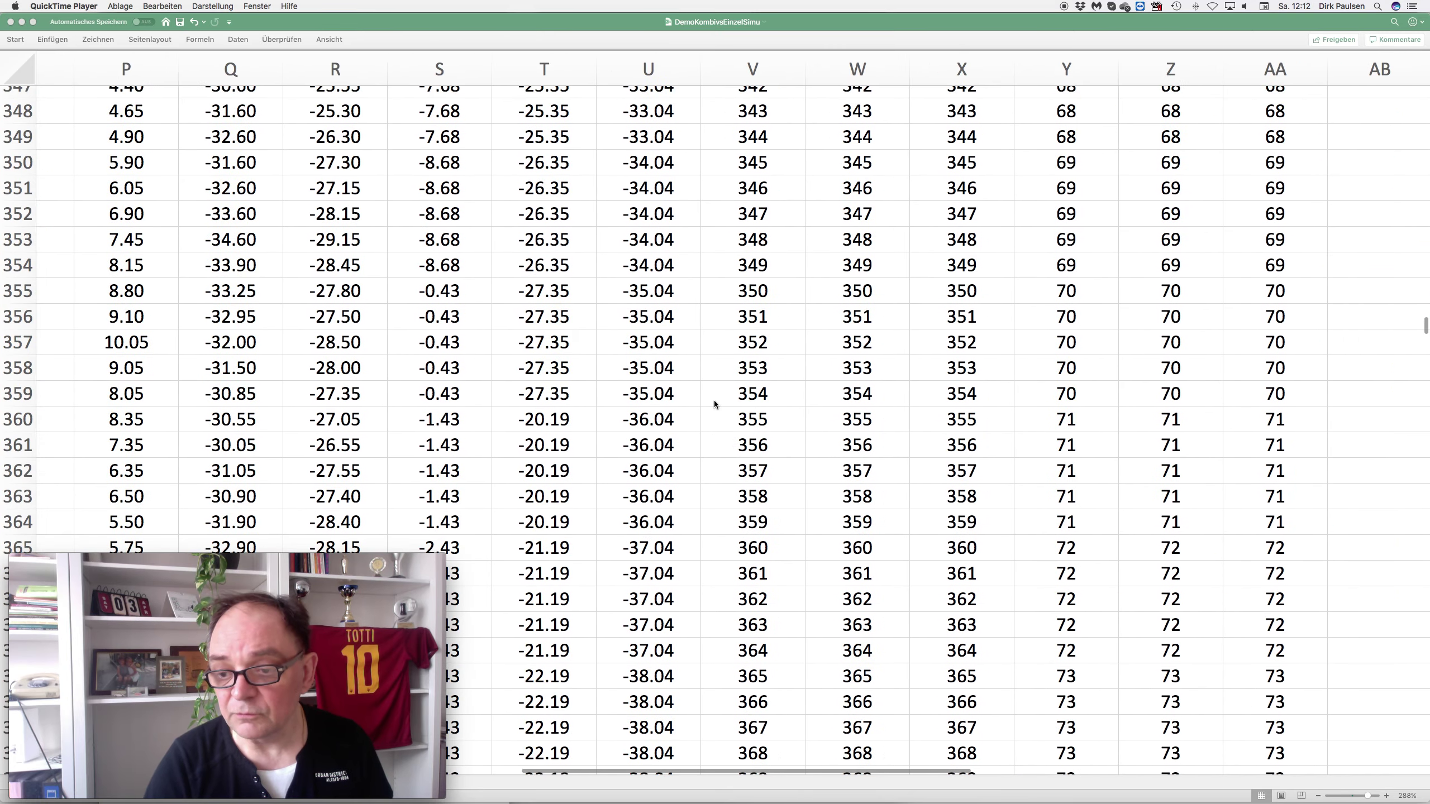
{"action": "scroll", "coordinate": [714, 404], "scroll_direction": "left", "scroll_amount": 1}
{"action": "scroll", "coordinate": [713, 404], "scroll_direction": "down", "scroll_amount": 6}
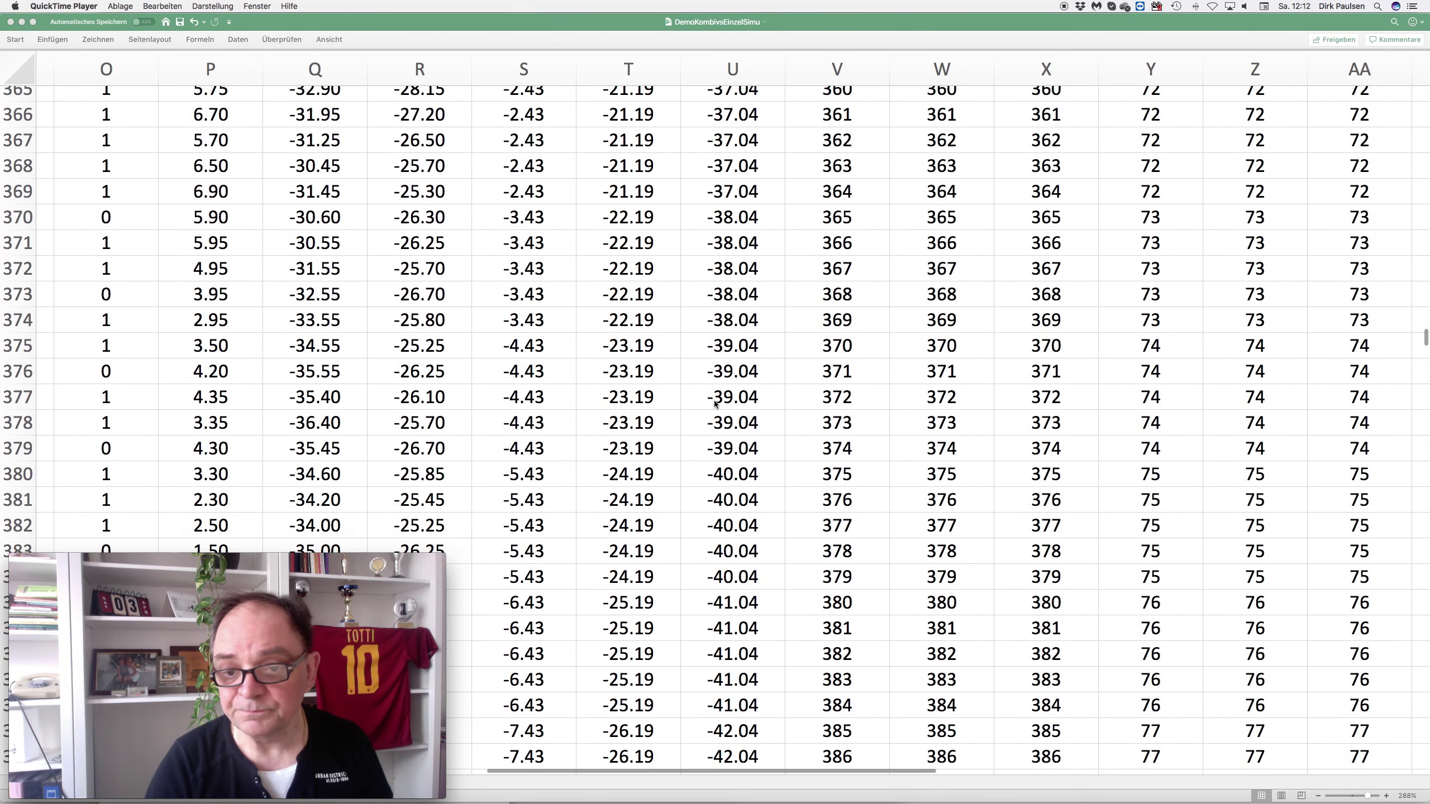
{"action": "scroll", "coordinate": [609, 429], "scroll_direction": "down", "scroll_amount": 3}
{"action": "scroll", "coordinate": [610, 429], "scroll_direction": "down", "scroll_amount": 20}
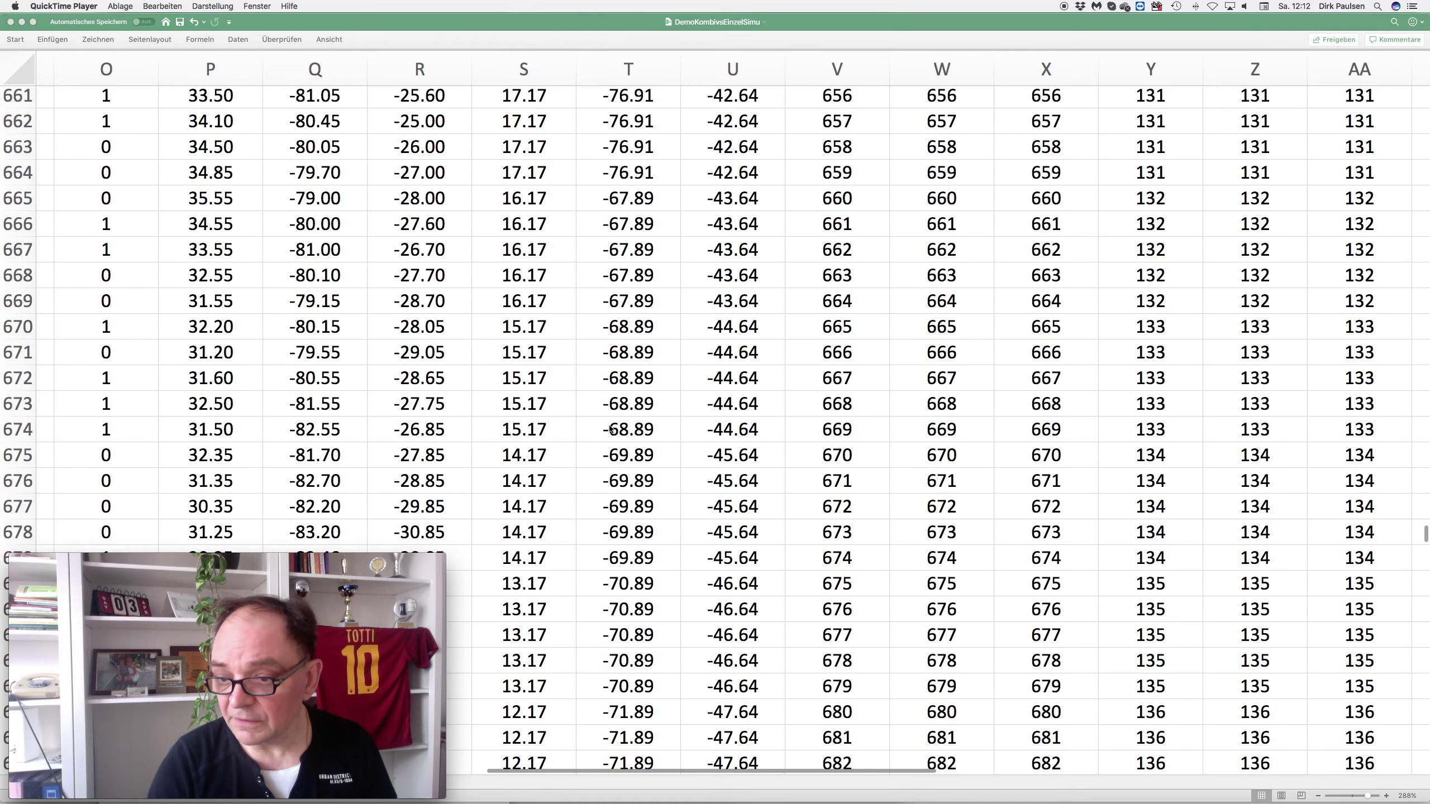
{"action": "scroll", "coordinate": [609, 429], "scroll_direction": "down", "scroll_amount": 20}
{"action": "scroll", "coordinate": [609, 429], "scroll_direction": "up", "scroll_amount": 10}
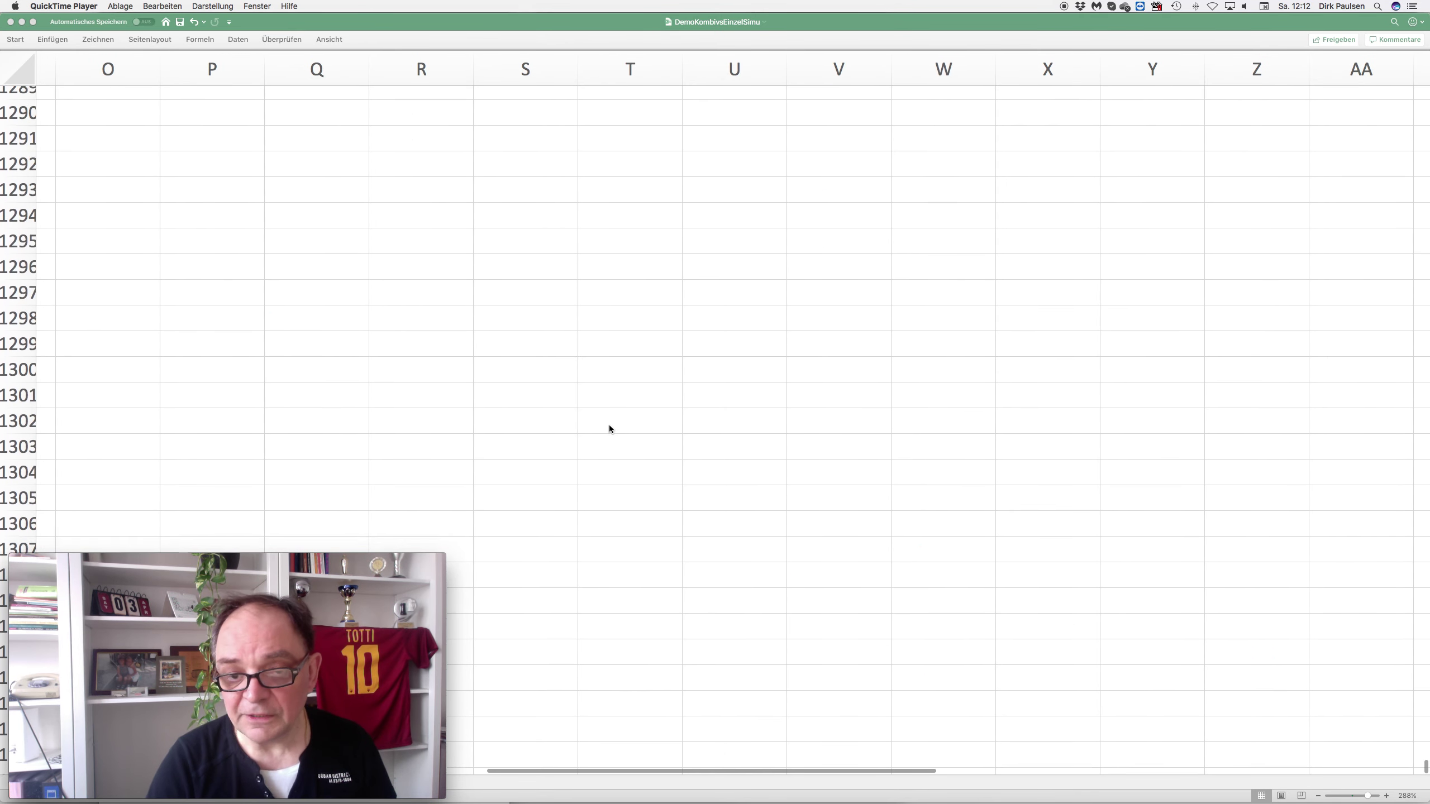
{"action": "scroll", "coordinate": [609, 430], "scroll_direction": "up", "scroll_amount": 20}
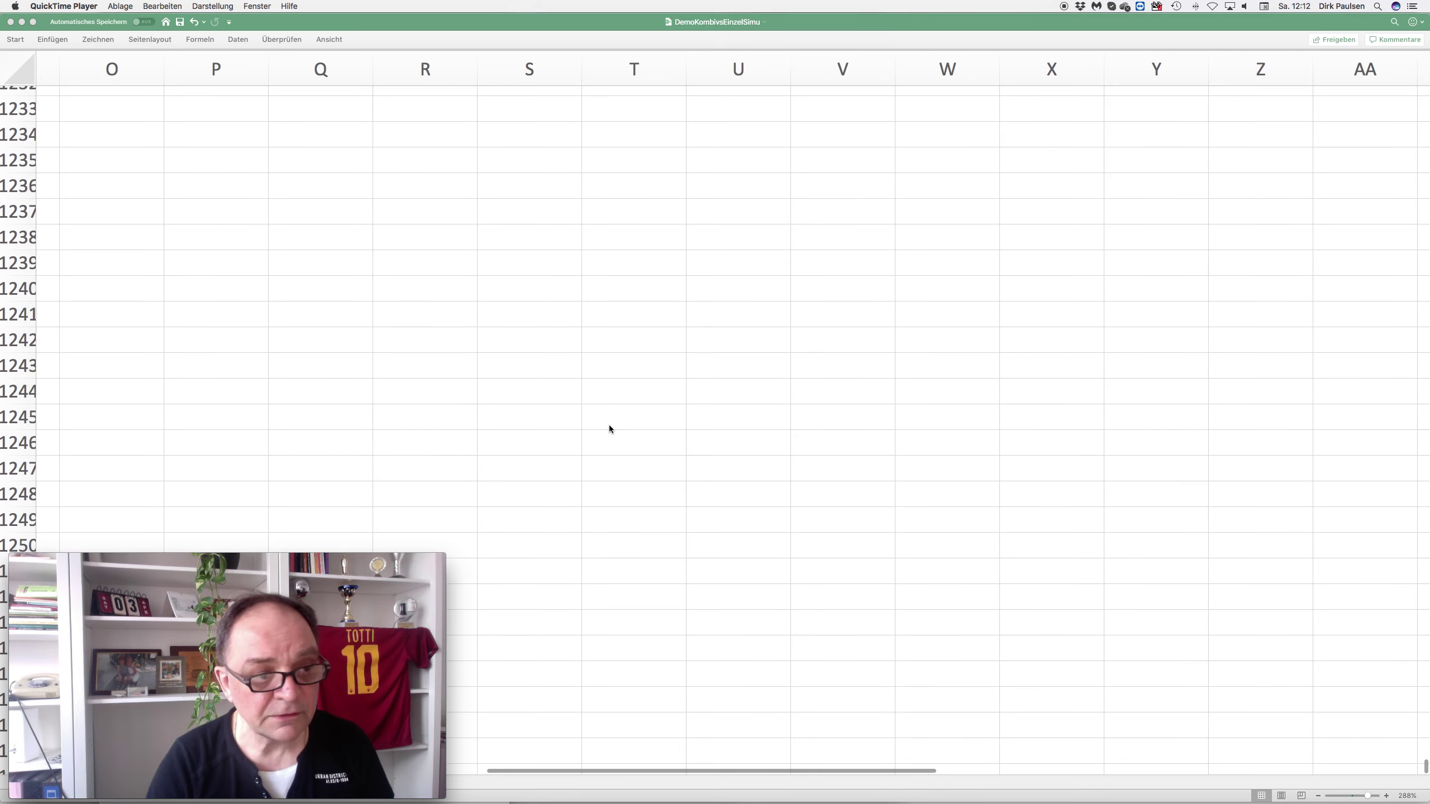
{"action": "scroll", "coordinate": [608, 429], "scroll_direction": "up", "scroll_amount": 20}
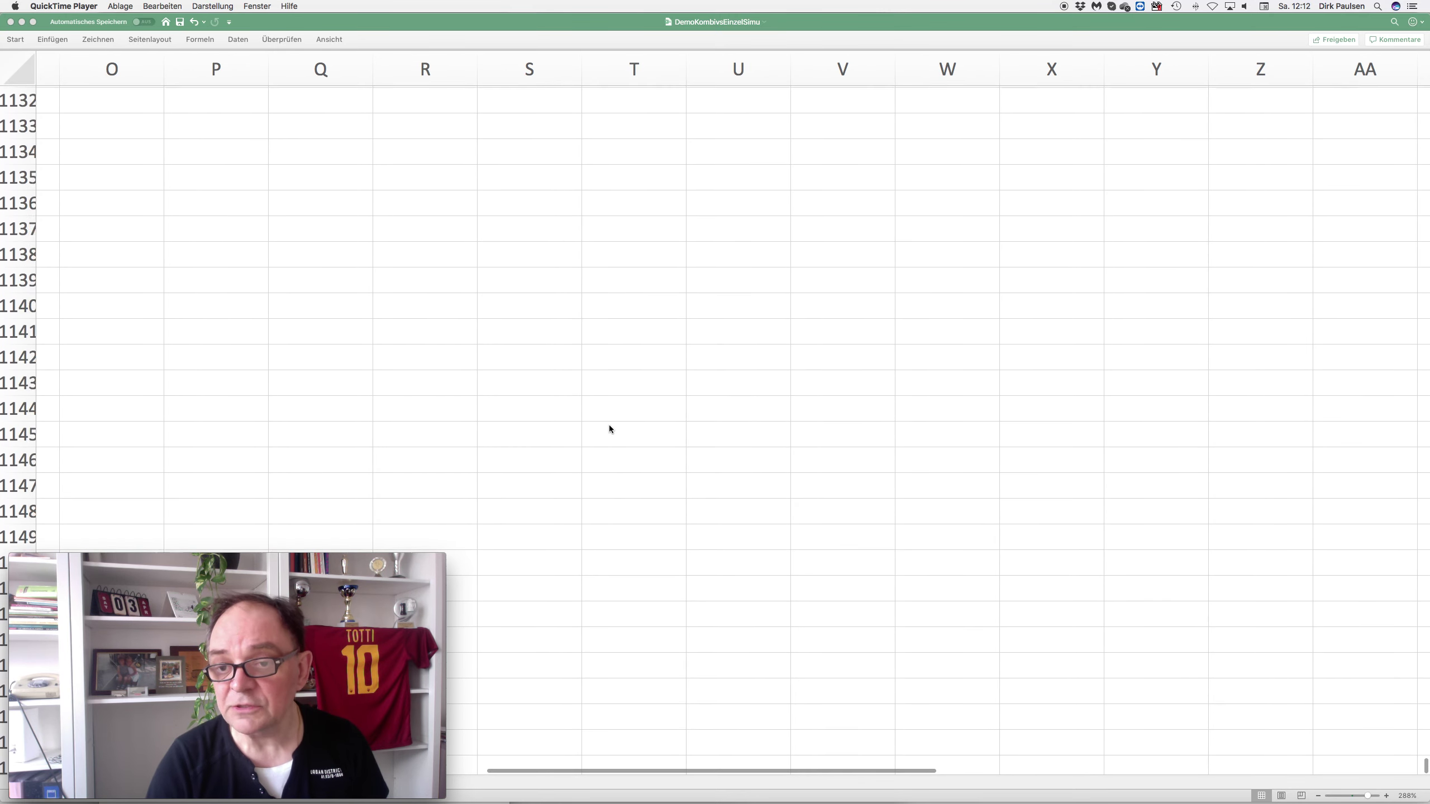
{"action": "scroll", "coordinate": [609, 429], "scroll_direction": "up", "scroll_amount": 20}
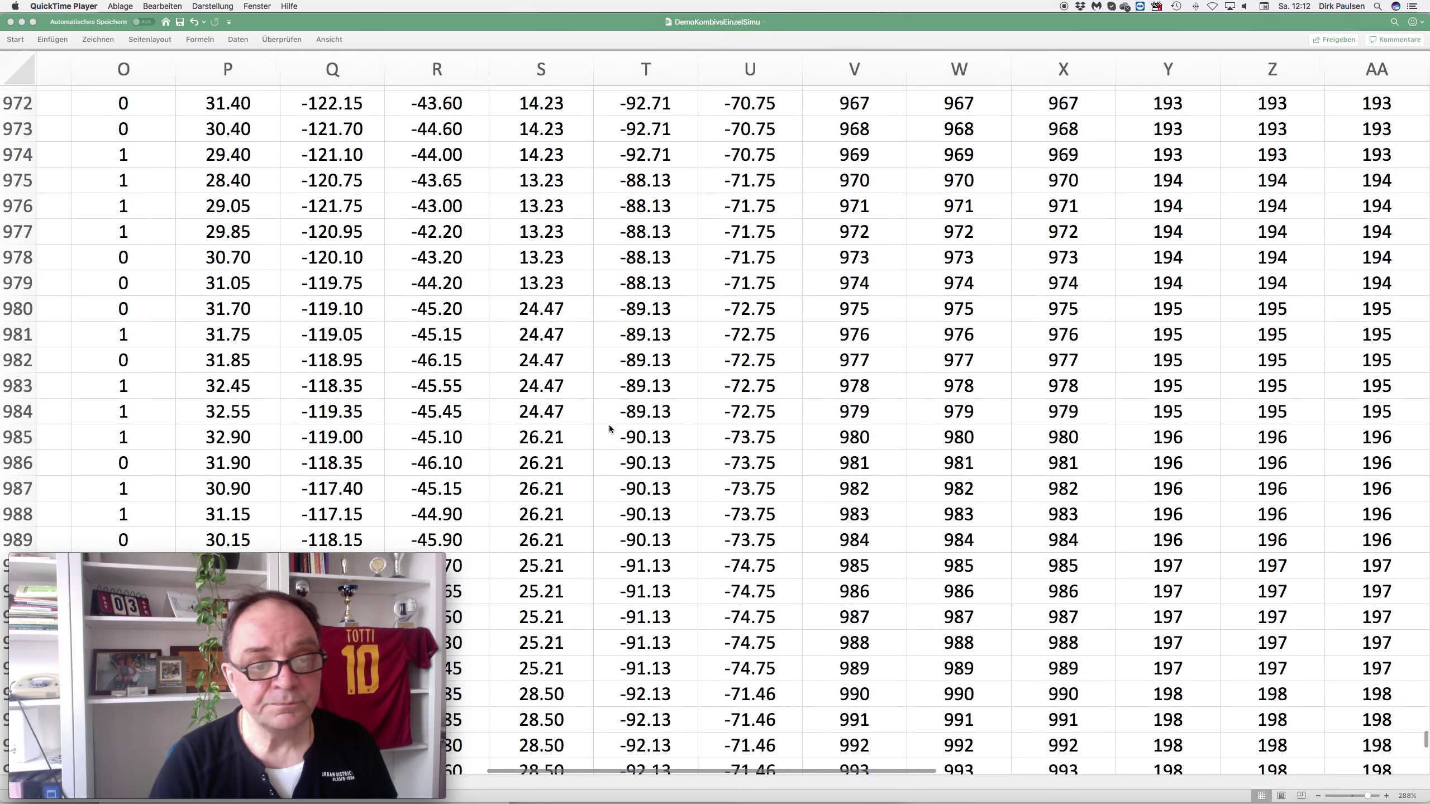
{"action": "scroll", "coordinate": [609, 427], "scroll_direction": "down", "scroll_amount": 8}
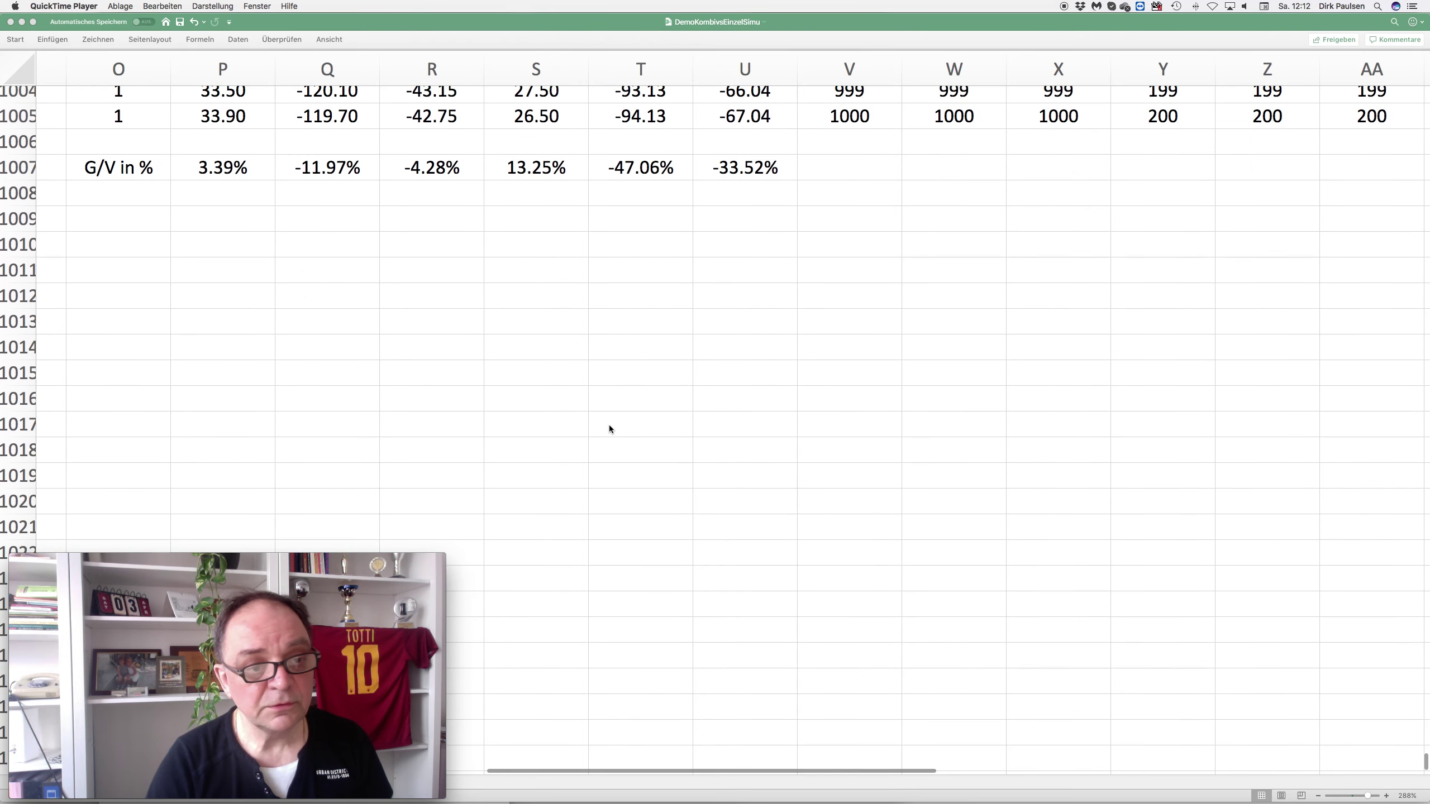
- View the chart below the "G/V in %" summary row, starting around row 1013
{"action": "scroll", "coordinate": [609, 425], "scroll_direction": "down", "scroll_amount": 3}
{"action": "scroll", "coordinate": [635, 415], "scroll_direction": "down", "scroll_amount": 5}
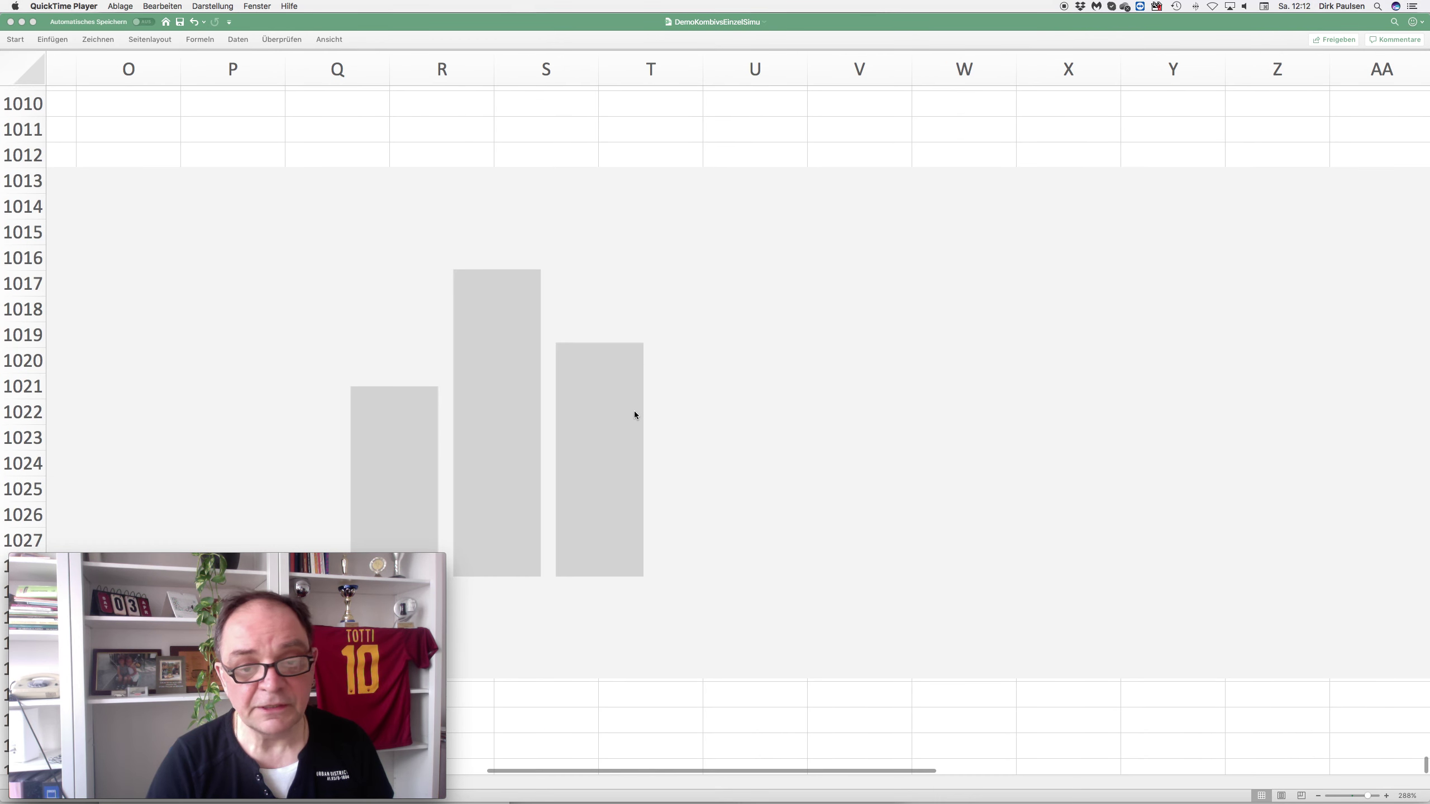
{"action": "scroll", "coordinate": [657, 406], "scroll_direction": "up", "scroll_amount": 1}
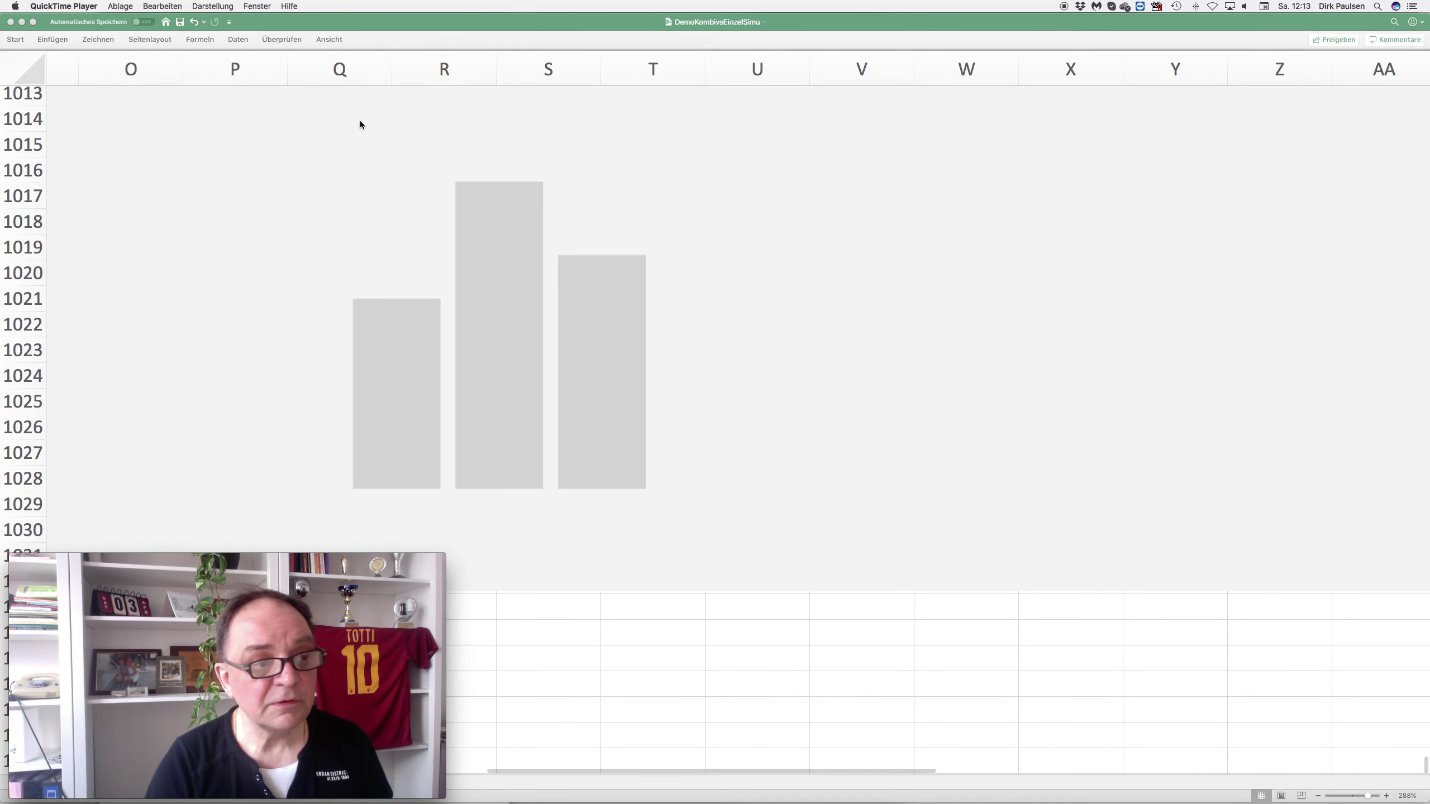
- View the combination-bet chart below row 1013 from its start at column J, comparing the Vorteilsspieler, Nachteilsspieler and Parispieler curves
{"action": "left_click", "coordinate": [876, 426]}
{"action": "scroll", "coordinate": [859, 433], "scroll_direction": "up", "scroll_amount": 1}
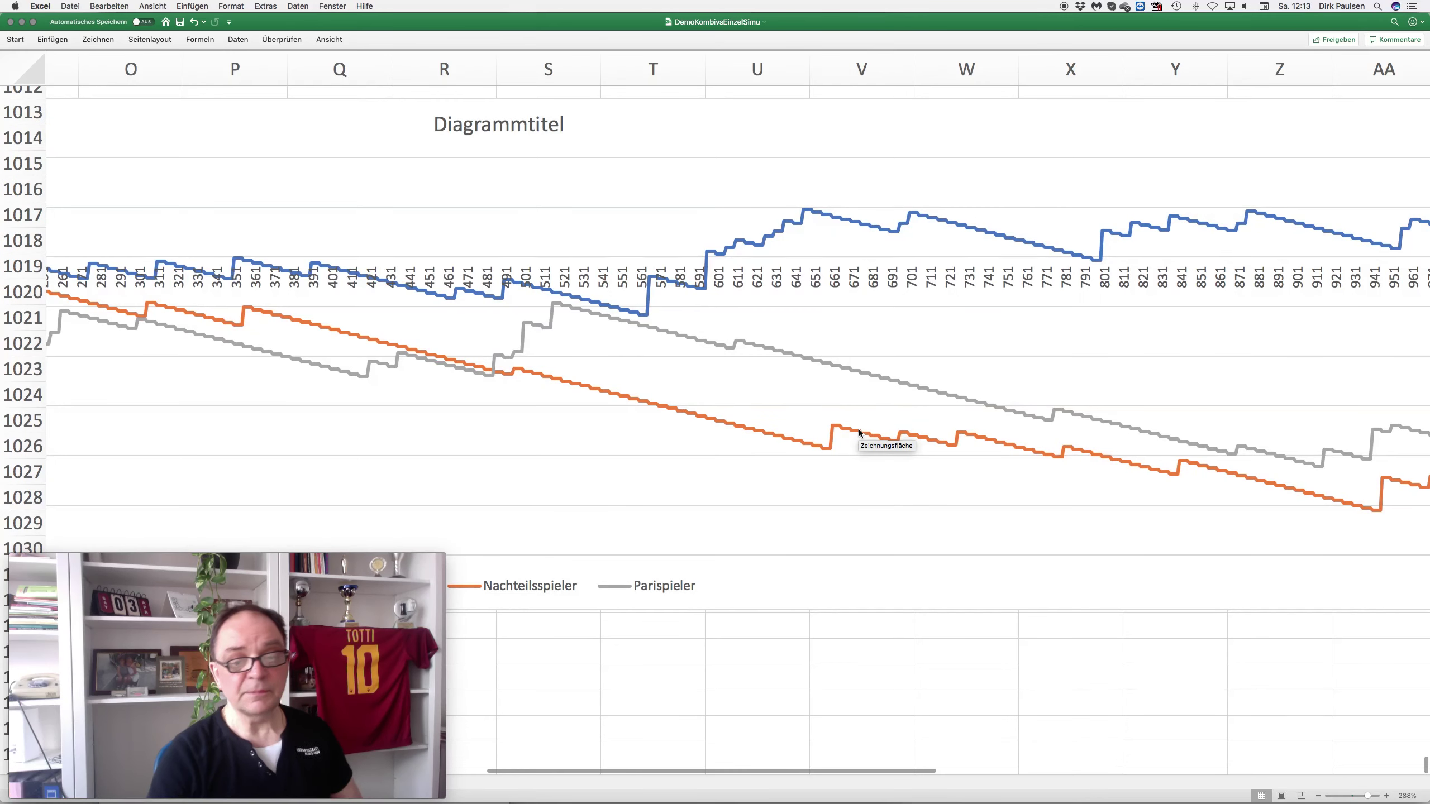
{"action": "scroll", "coordinate": [882, 354], "scroll_direction": "down", "scroll_amount": 3}
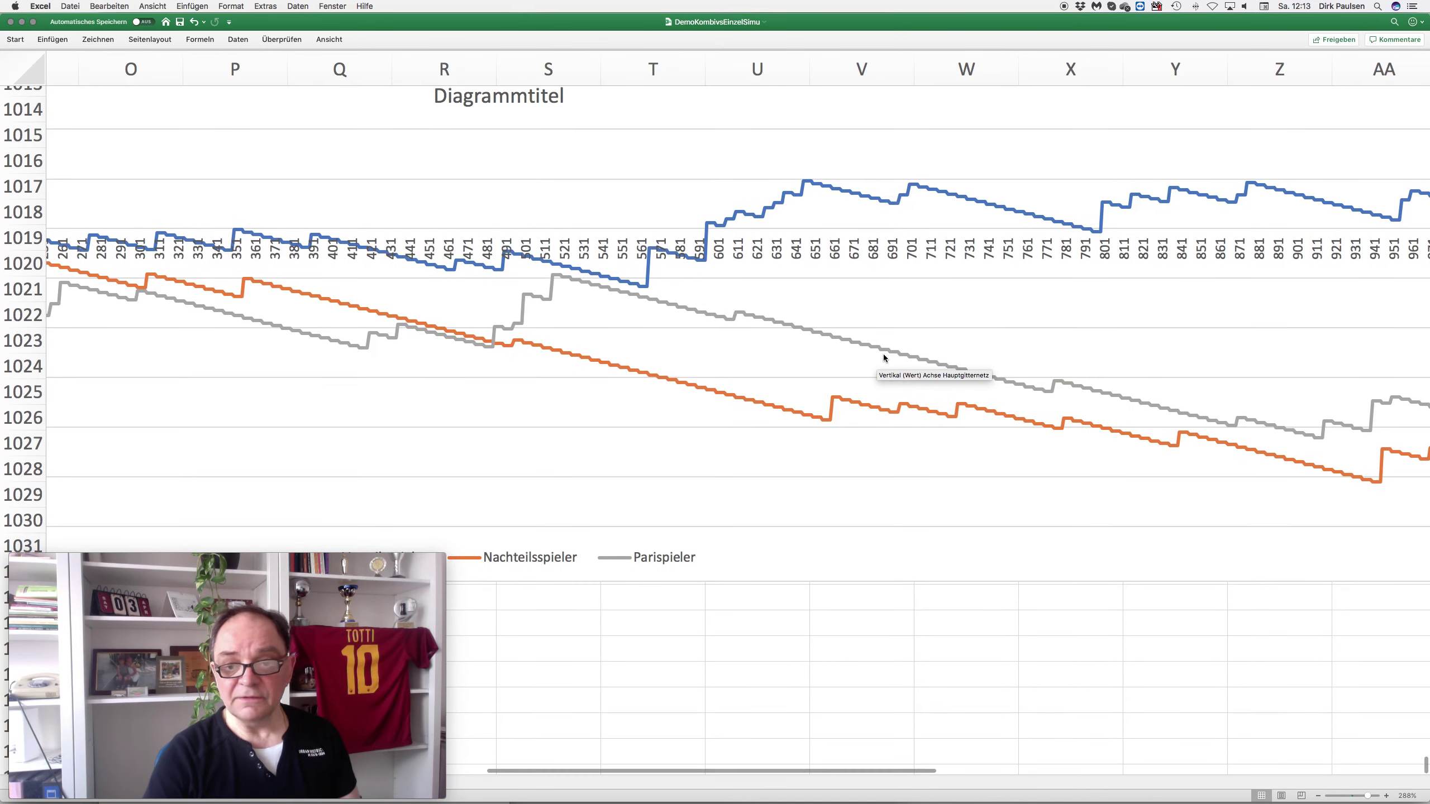
{"action": "scroll", "coordinate": [883, 357], "scroll_direction": "down", "scroll_amount": 1}
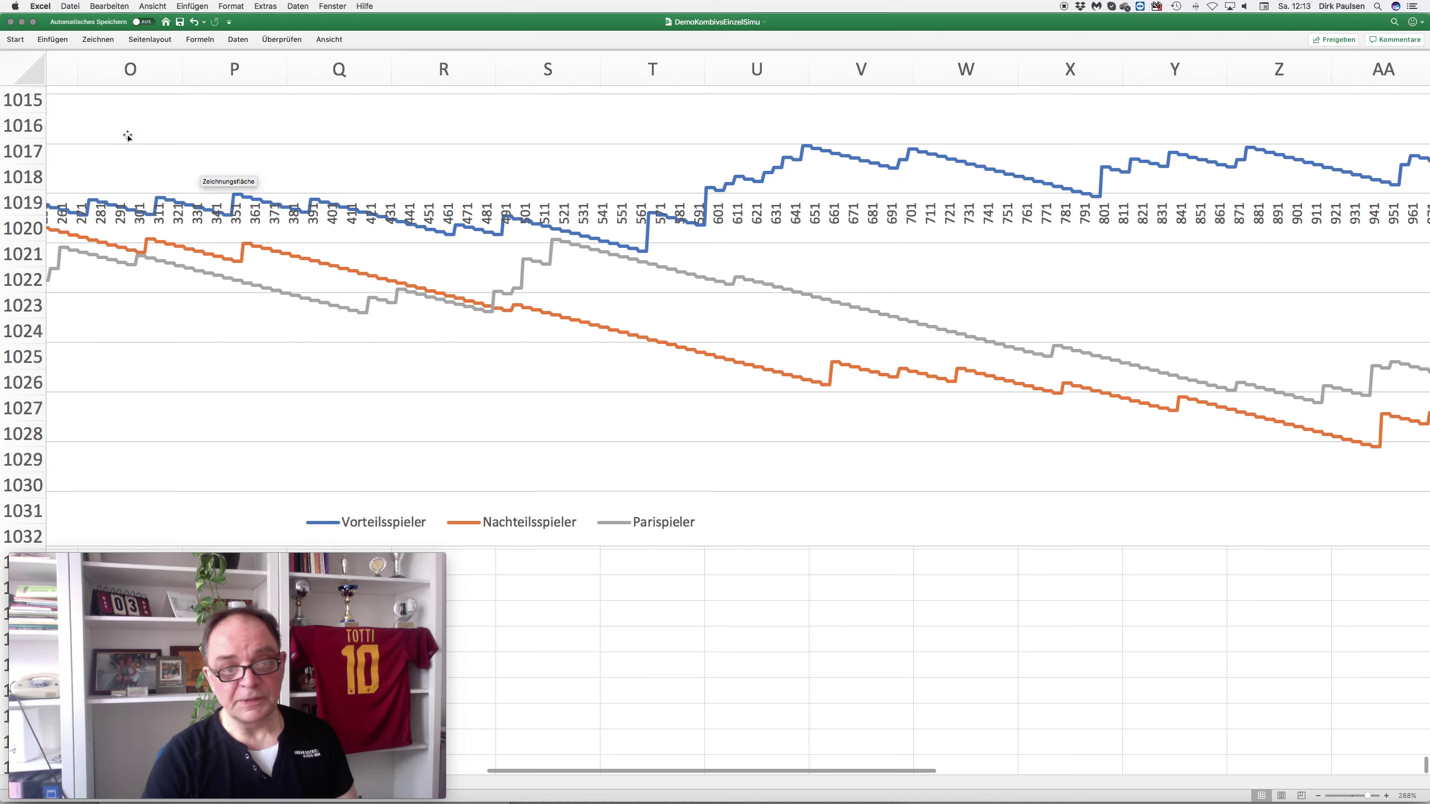
{"action": "scroll", "coordinate": [323, 253], "scroll_direction": "left", "scroll_amount": 2}
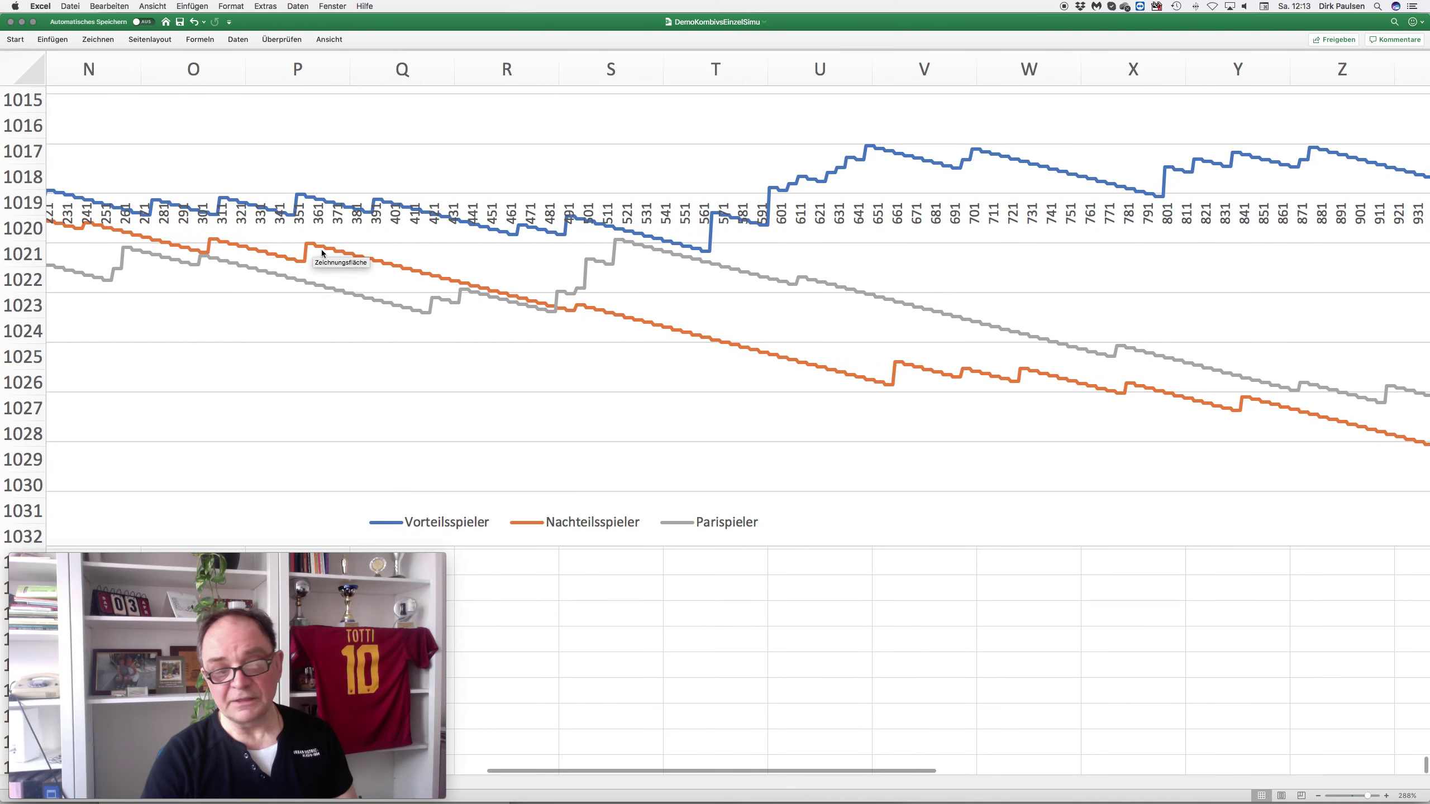
{"action": "scroll", "coordinate": [318, 254], "scroll_direction": "left", "scroll_amount": 8}
{"action": "scroll", "coordinate": [313, 255], "scroll_direction": "left", "scroll_amount": 8}
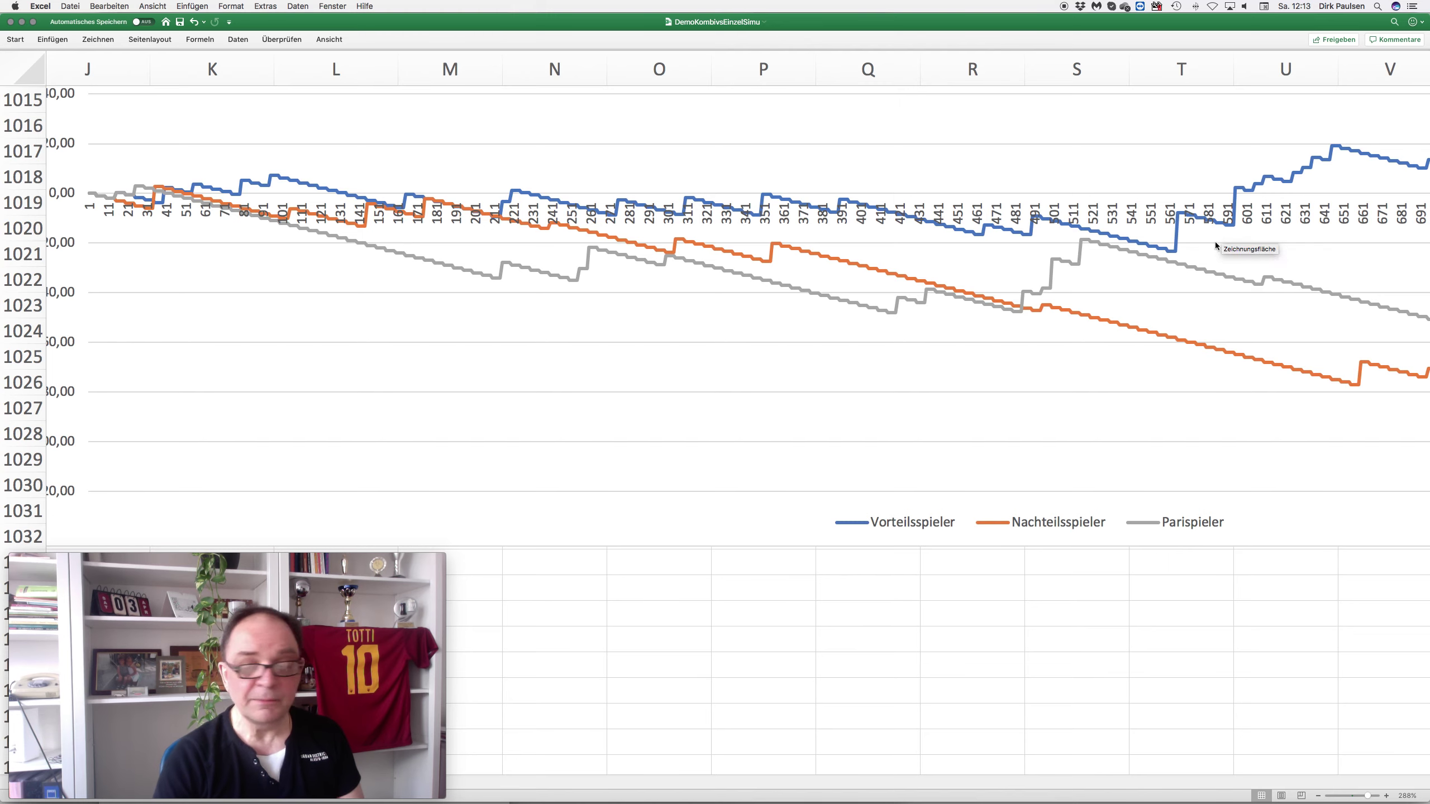
- Follow the three player curves of the combination-bet chart to their end at column AB and inspect the final Parispieler point
{"action": "scroll", "coordinate": [1216, 242], "scroll_direction": "right", "scroll_amount": 5}
{"action": "scroll", "coordinate": [1214, 249], "scroll_direction": "right", "scroll_amount": 10}
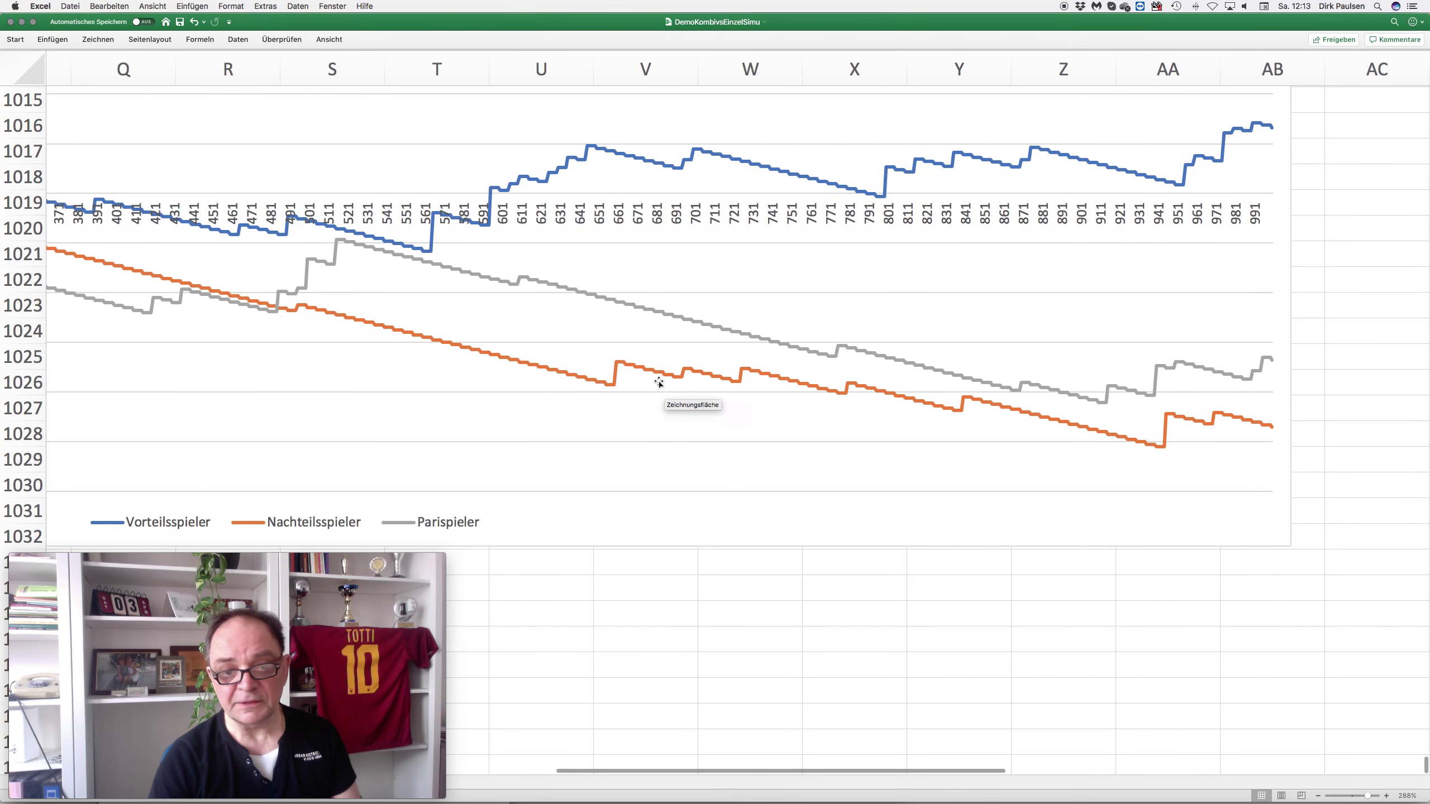
{"action": "scroll", "coordinate": [606, 297], "scroll_direction": "left", "scroll_amount": 3}
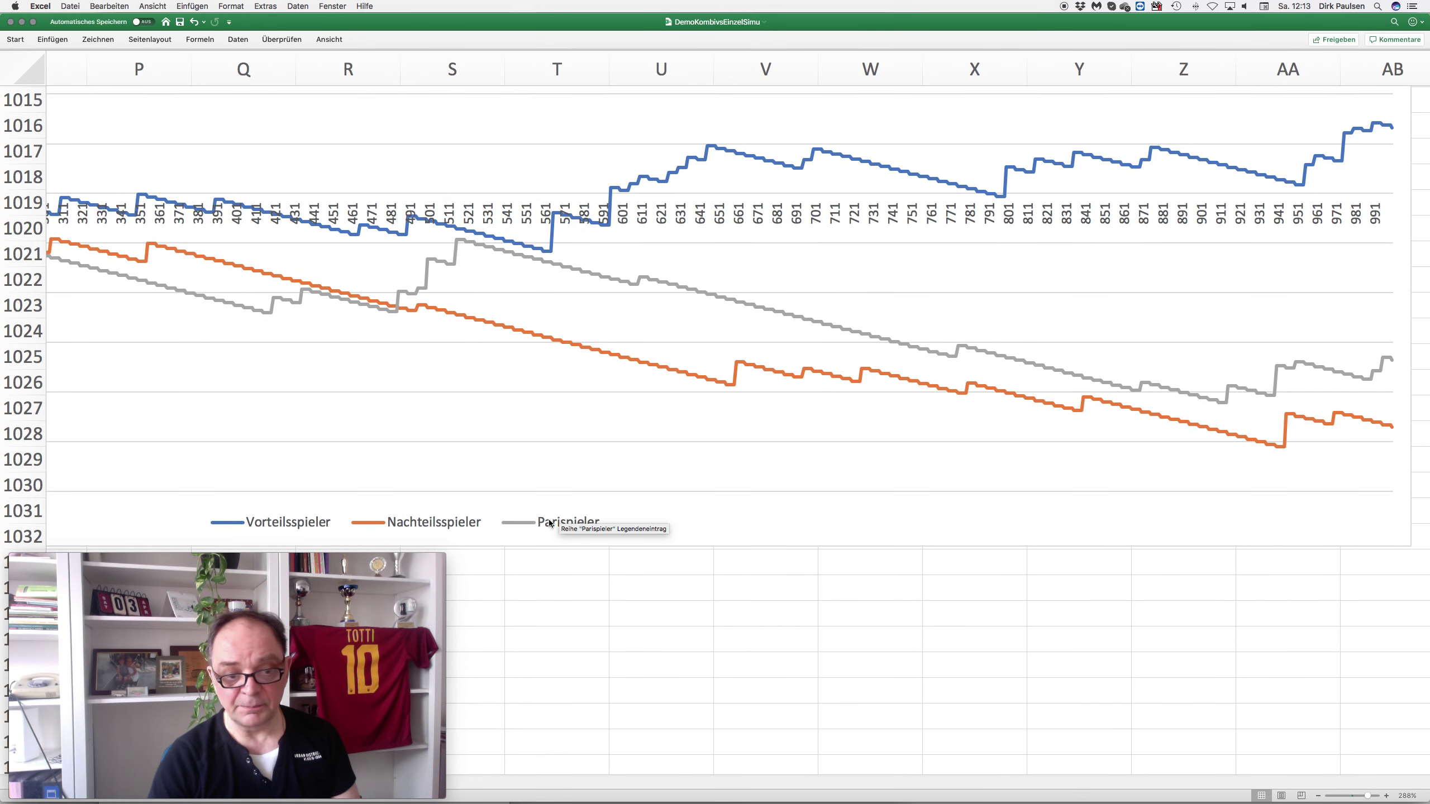
{"action": "mouse_move", "coordinate": [1385, 360]}
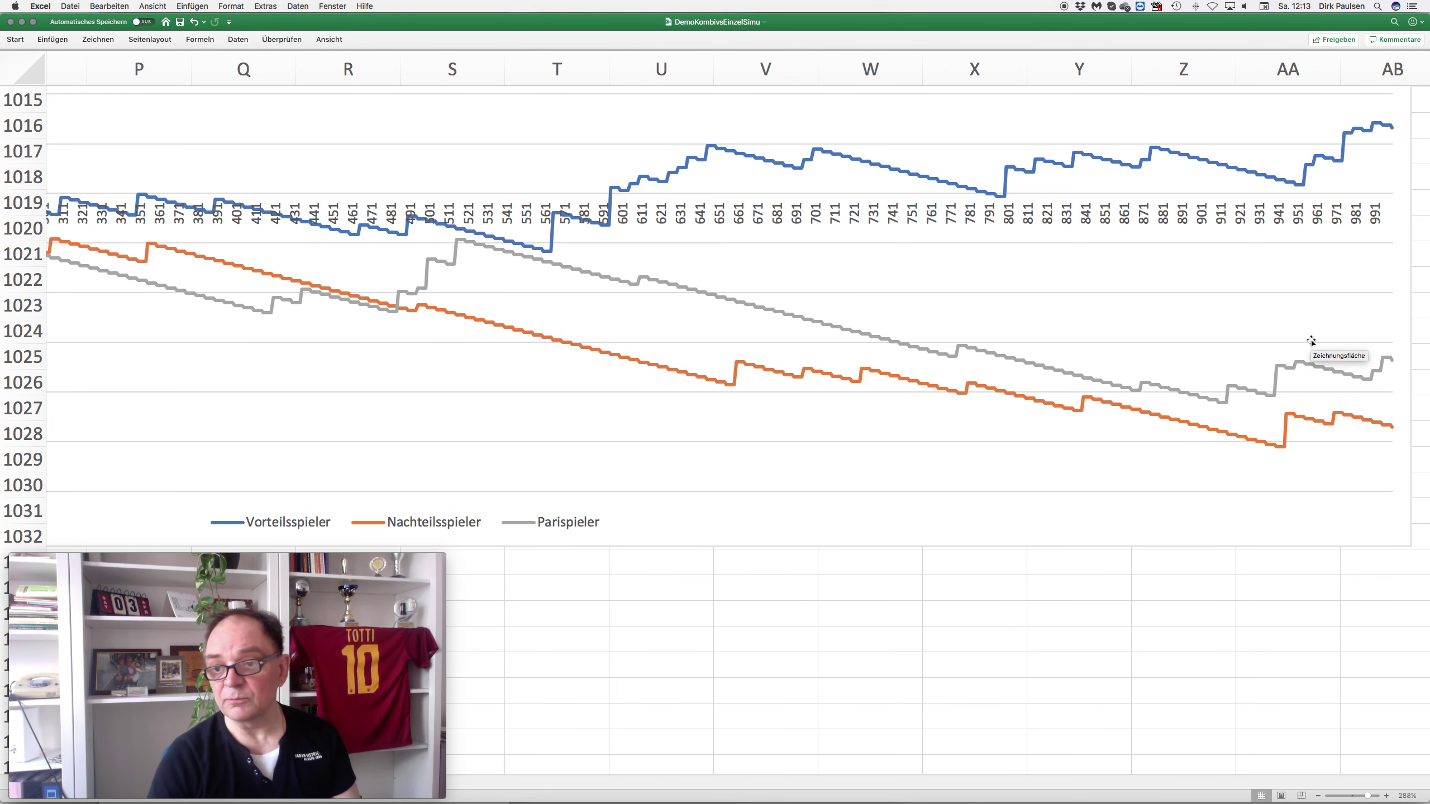
{"action": "scroll", "coordinate": [1311, 341], "scroll_direction": "right", "scroll_amount": 5}
{"action": "scroll", "coordinate": [1311, 340], "scroll_direction": "right", "scroll_amount": 10}
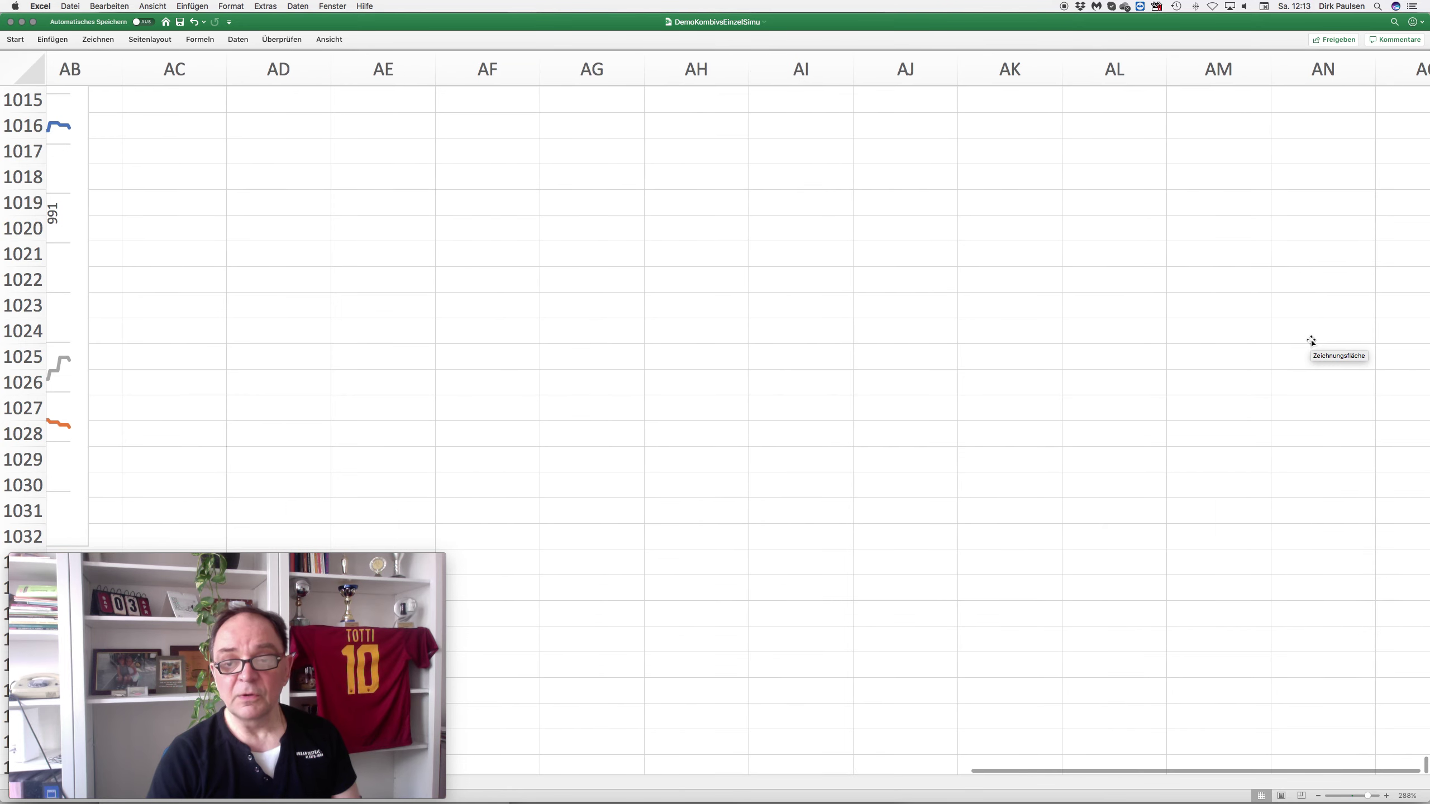
- Find the single-bet chart below the data in columns B to H and inspect its curves up to the last Parispieler point
{"action": "scroll", "coordinate": [977, 300], "scroll_direction": "right", "scroll_amount": 2}
{"action": "scroll", "coordinate": [977, 300], "scroll_direction": "up", "scroll_amount": 5}
{"action": "scroll", "coordinate": [978, 300], "scroll_direction": "up", "scroll_amount": 1}
{"action": "scroll", "coordinate": [978, 300], "scroll_direction": "left", "scroll_amount": 20}
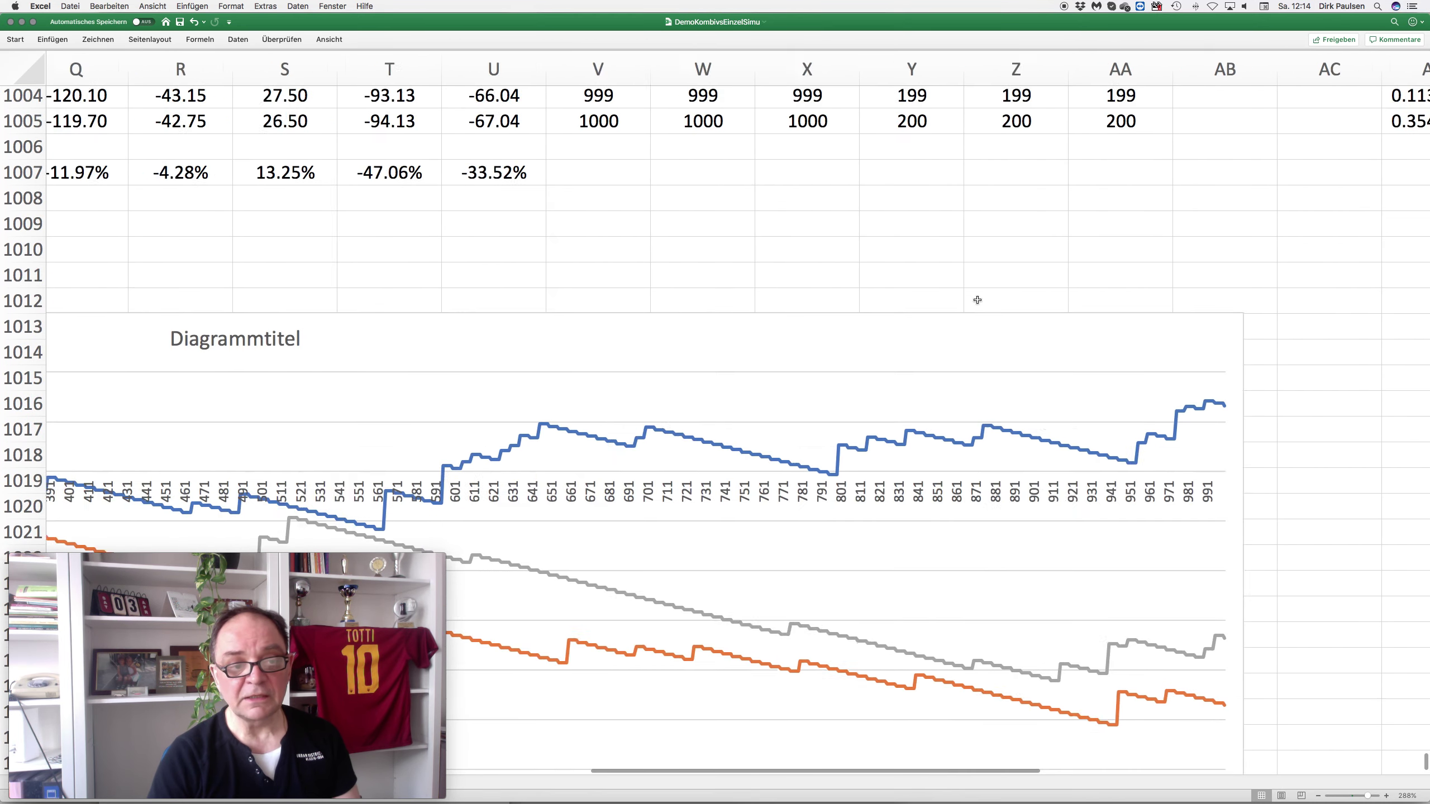
{"action": "scroll", "coordinate": [977, 300], "scroll_direction": "left", "scroll_amount": 4}
{"action": "scroll", "coordinate": [978, 300], "scroll_direction": "down", "scroll_amount": 3}
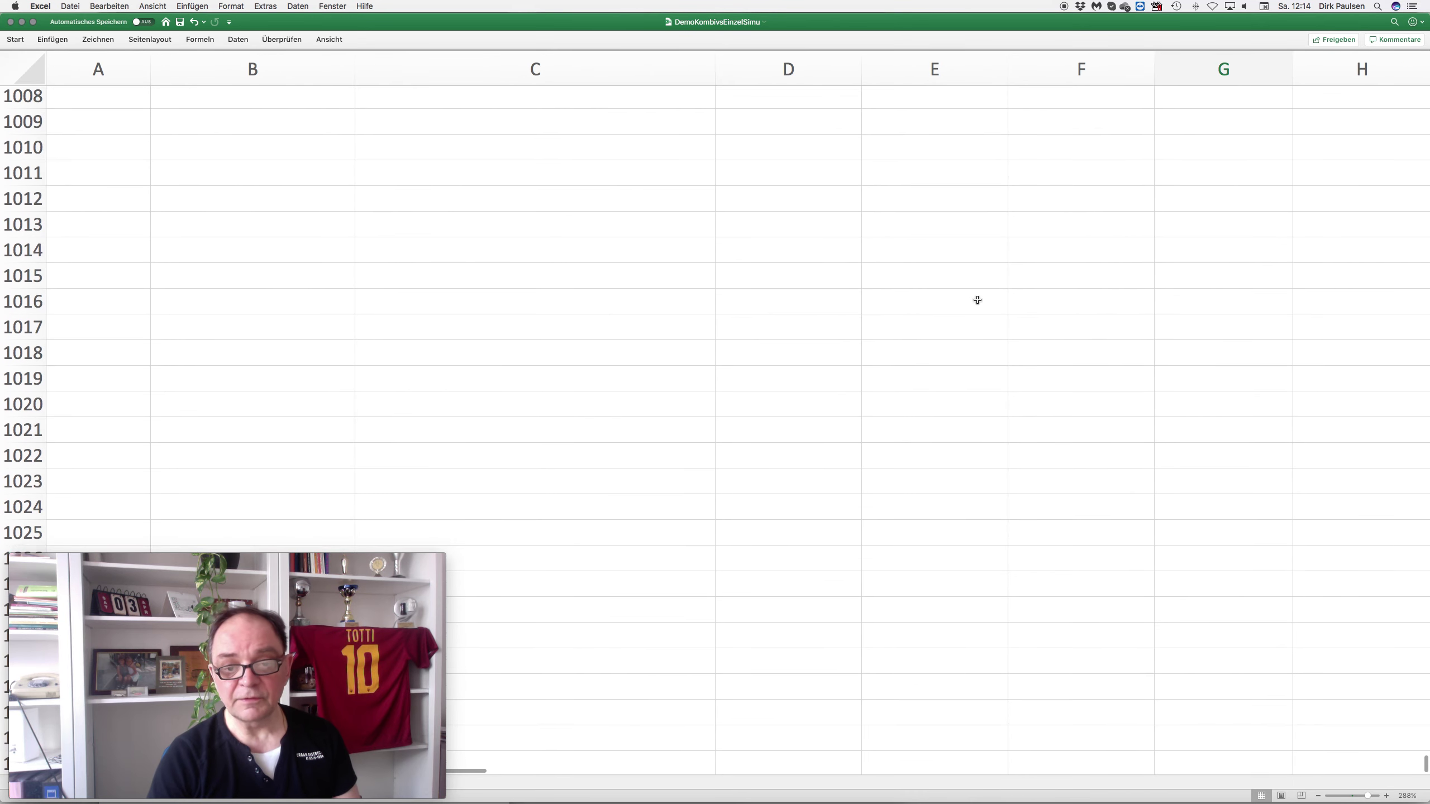
{"action": "scroll", "coordinate": [978, 300], "scroll_direction": "down", "scroll_amount": 3}
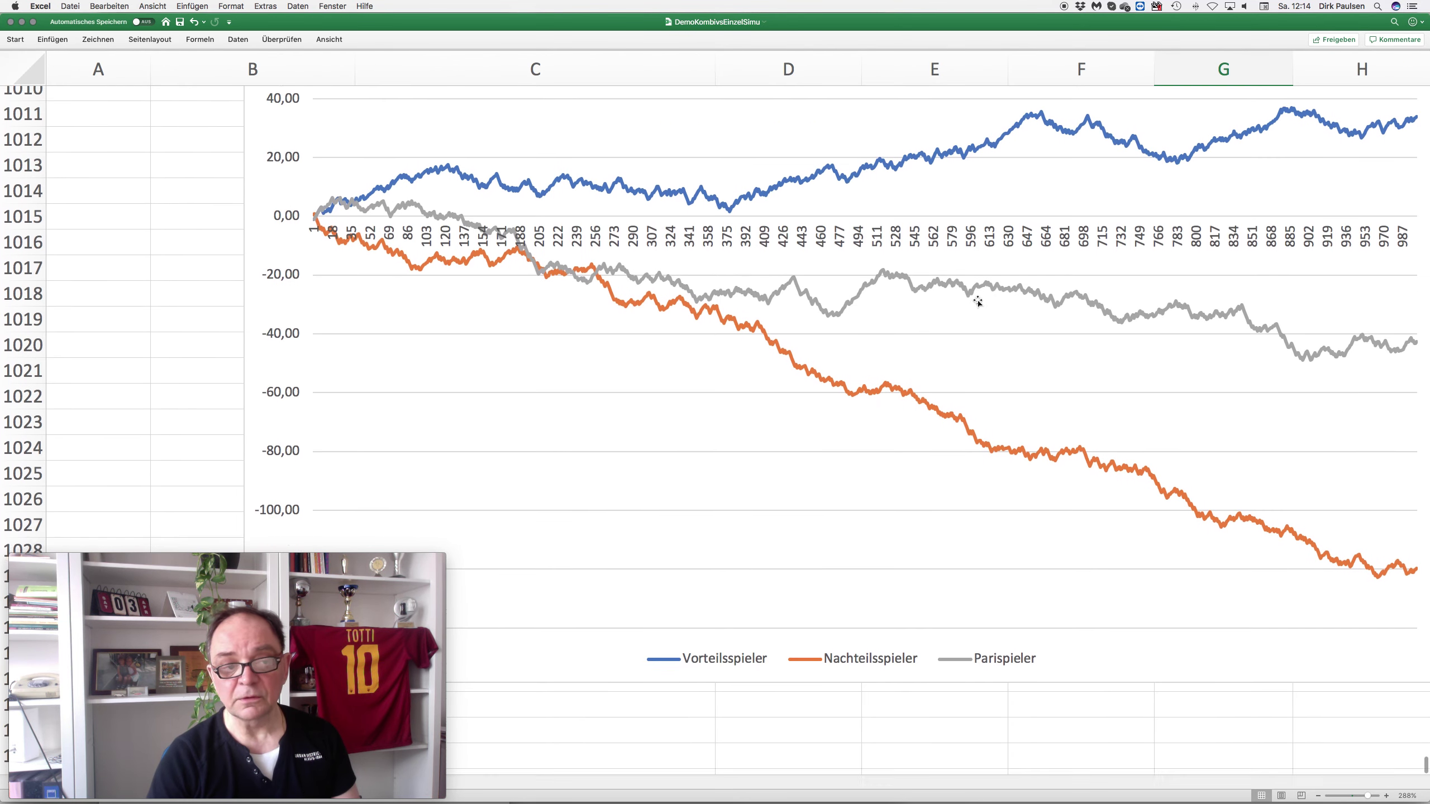
{"action": "scroll", "coordinate": [977, 301], "scroll_direction": "down", "scroll_amount": 3}
{"action": "scroll", "coordinate": [978, 301], "scroll_direction": "up", "scroll_amount": 5}
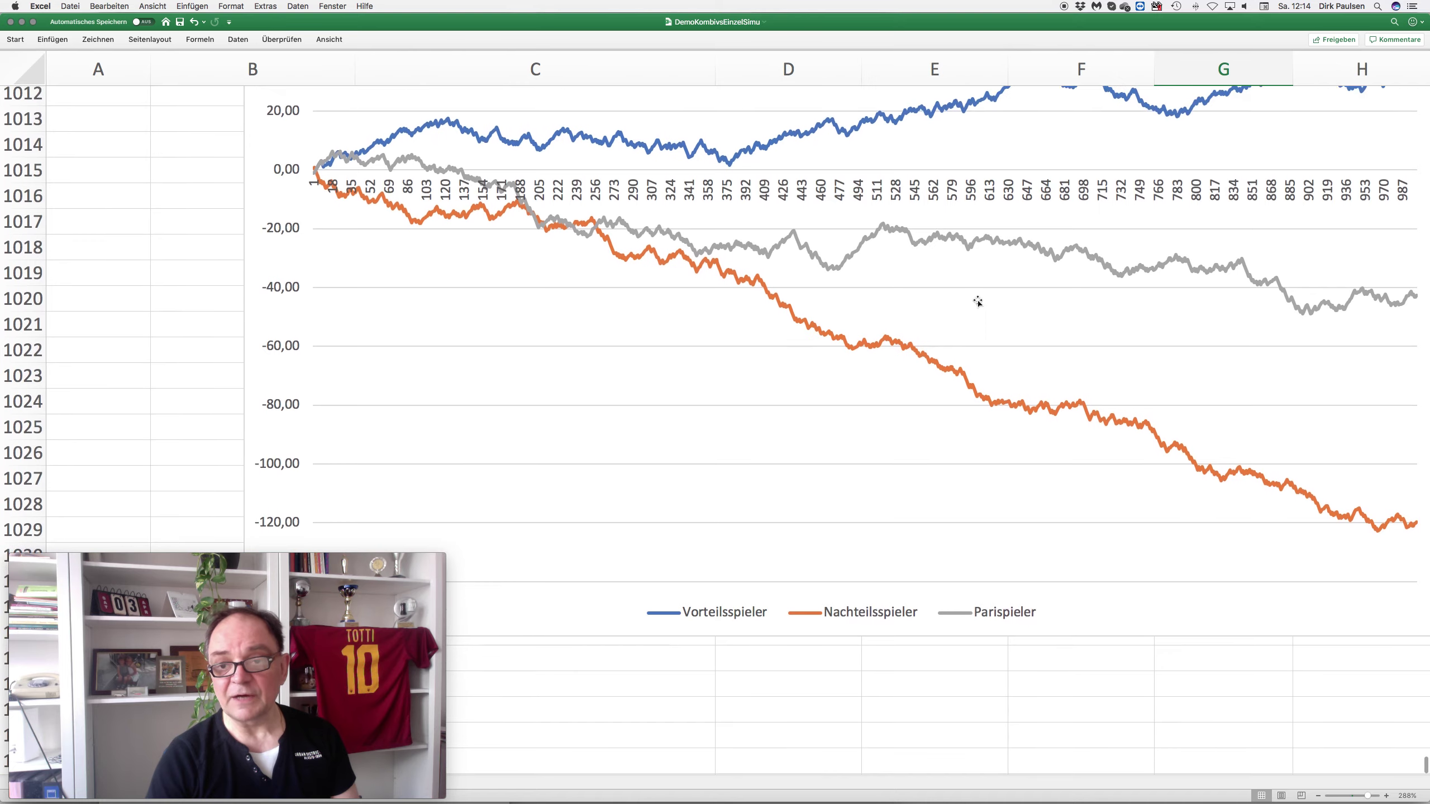
{"action": "scroll", "coordinate": [978, 301], "scroll_direction": "right", "scroll_amount": 4}
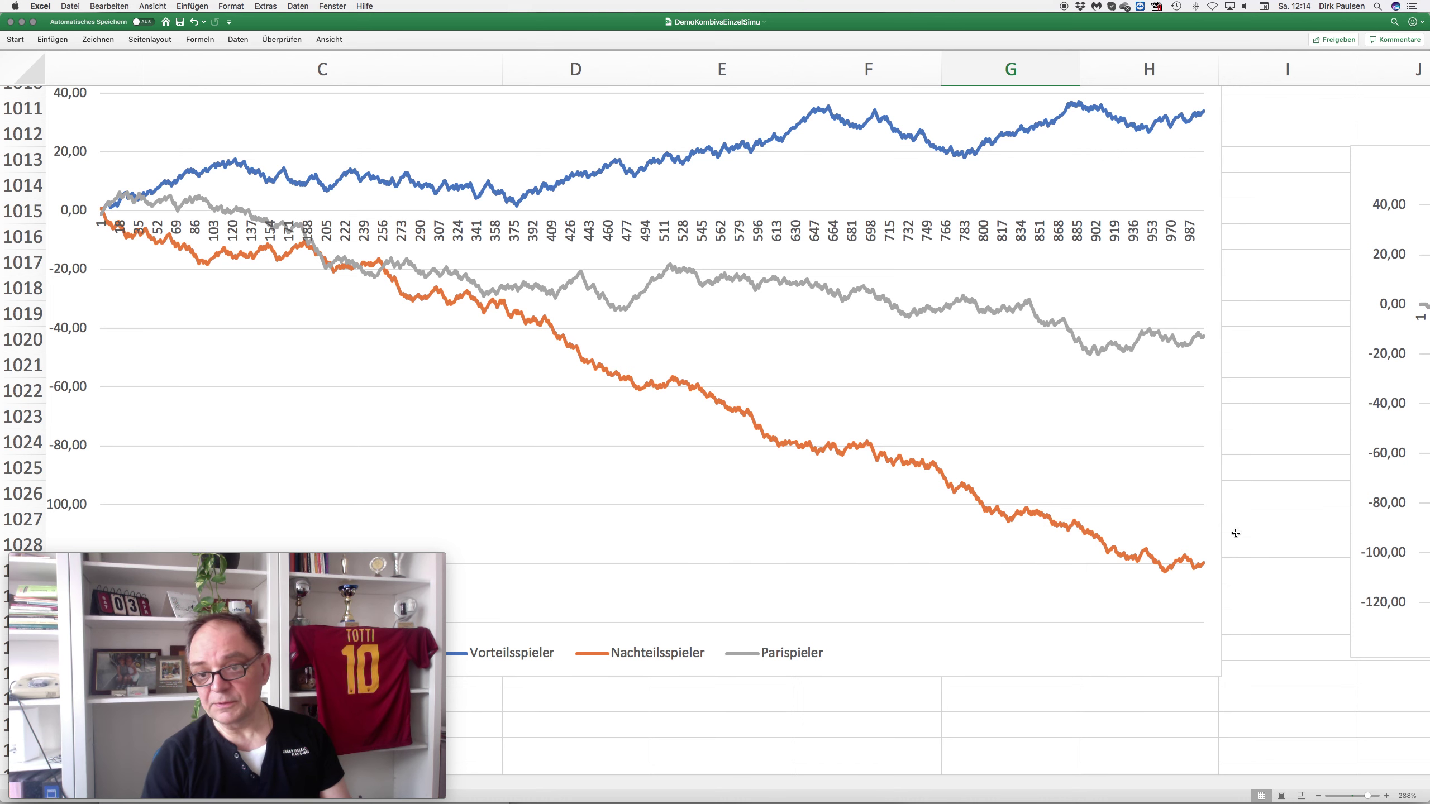
{"action": "mouse_move", "coordinate": [1202, 340]}
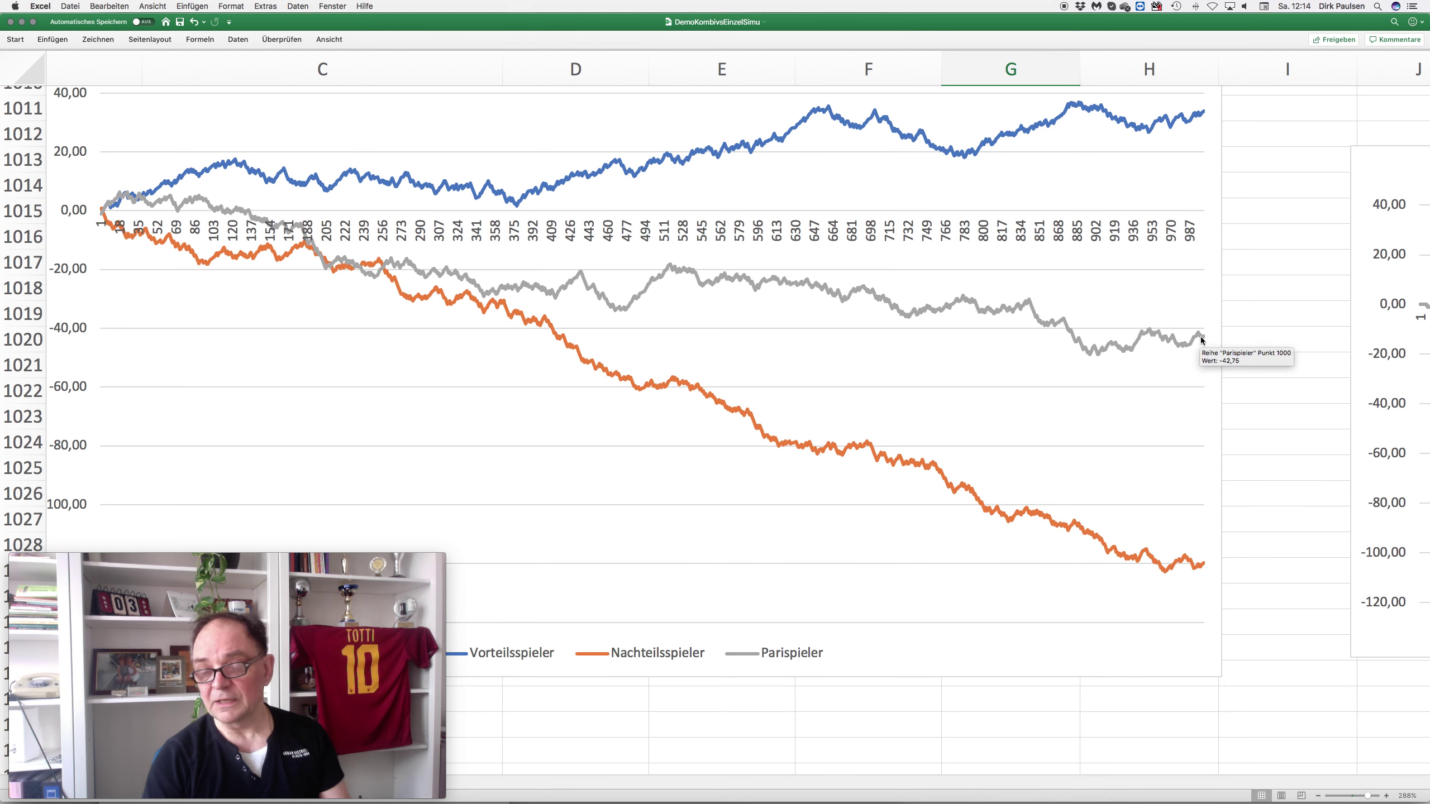
- Return to the "G/V in %" row and select the single-bet results P1007, Q1007 and R1007 one after another
{"action": "scroll", "coordinate": [1160, 344], "scroll_direction": "right", "scroll_amount": 3}
{"action": "scroll", "coordinate": [1120, 346], "scroll_direction": "up", "scroll_amount": 5}
{"action": "scroll", "coordinate": [1120, 348], "scroll_direction": "up", "scroll_amount": 2}
{"action": "scroll", "coordinate": [1120, 348], "scroll_direction": "right", "scroll_amount": 8}
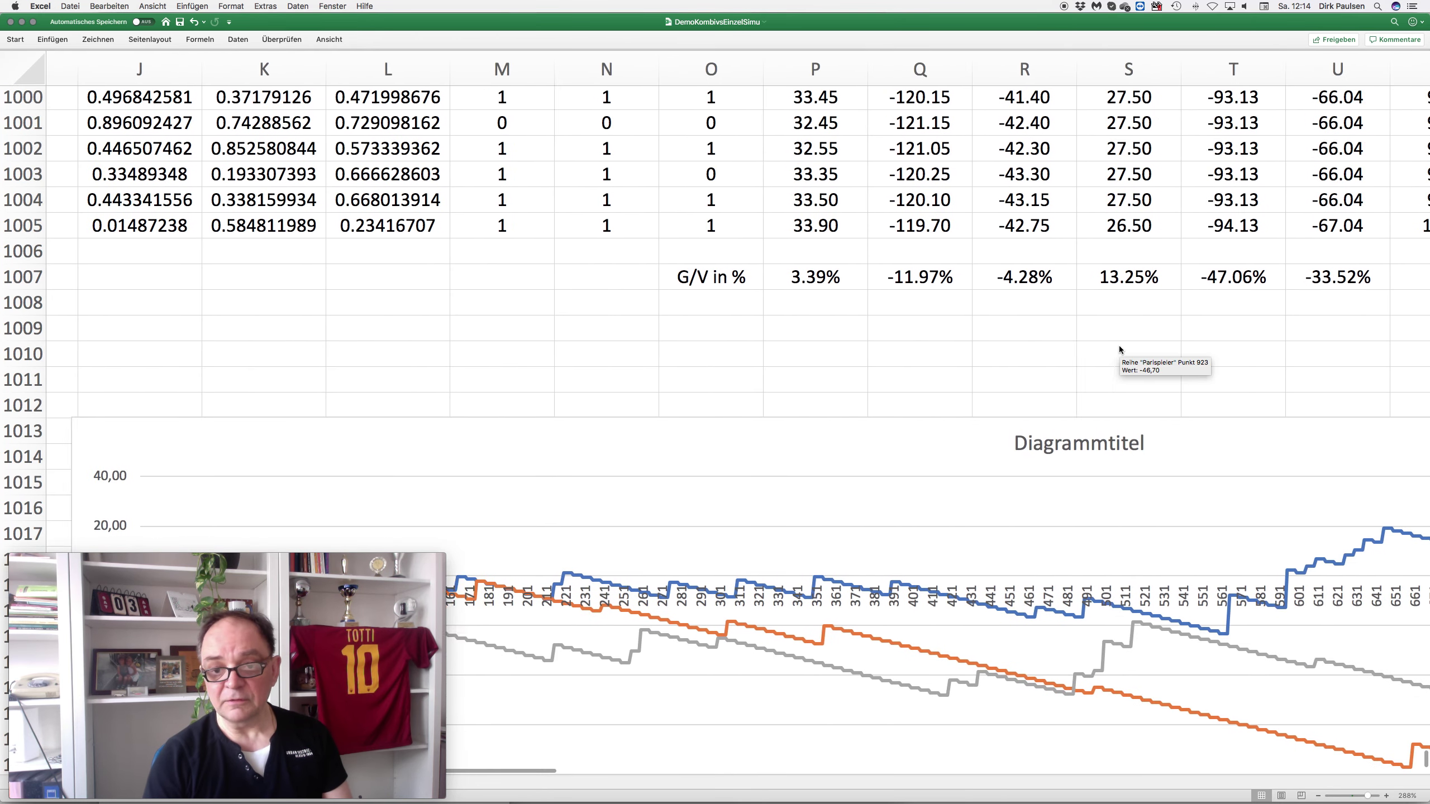
{"action": "scroll", "coordinate": [1120, 349], "scroll_direction": "right", "scroll_amount": 2}
{"action": "left_click", "coordinate": [784, 276]}
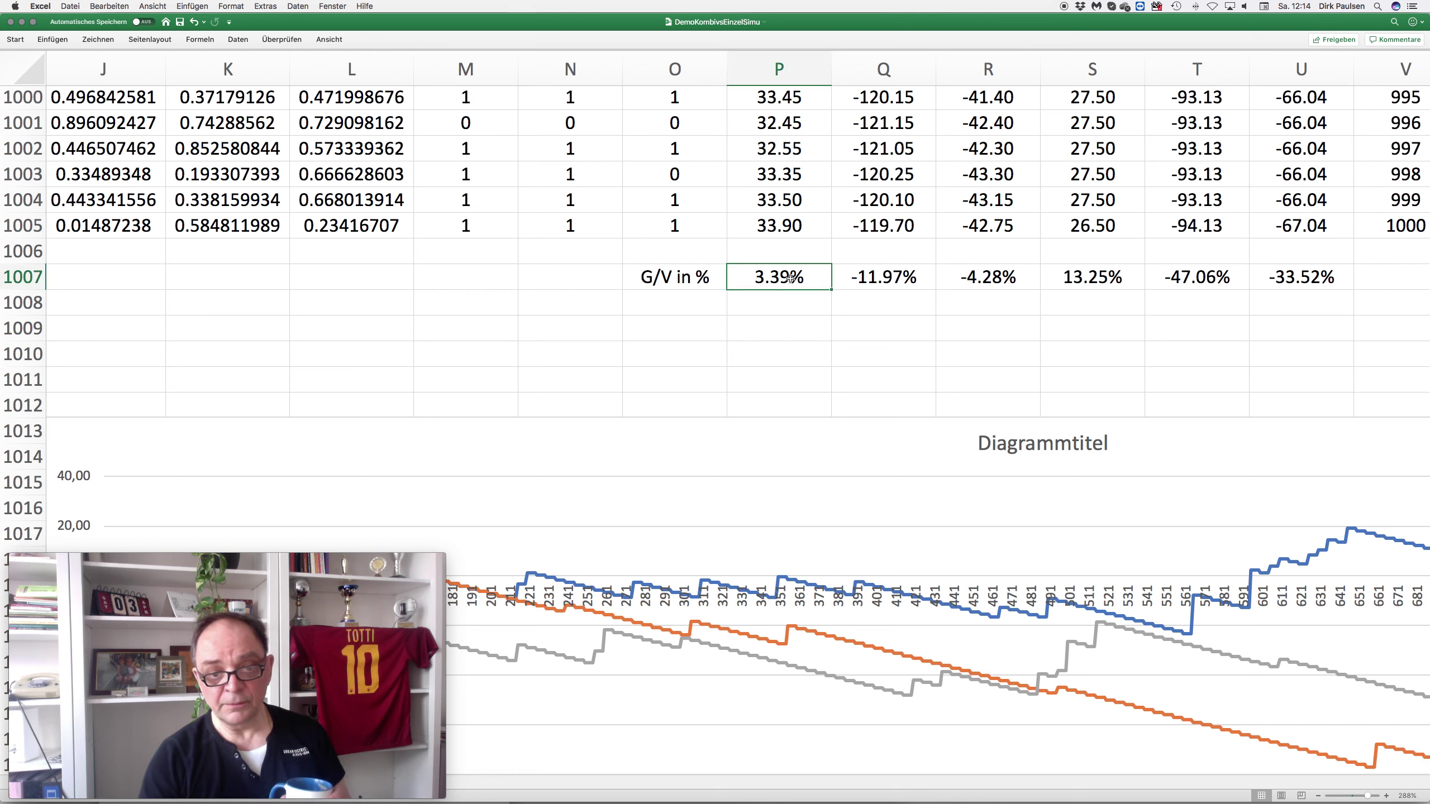
{"action": "left_click", "coordinate": [872, 277]}
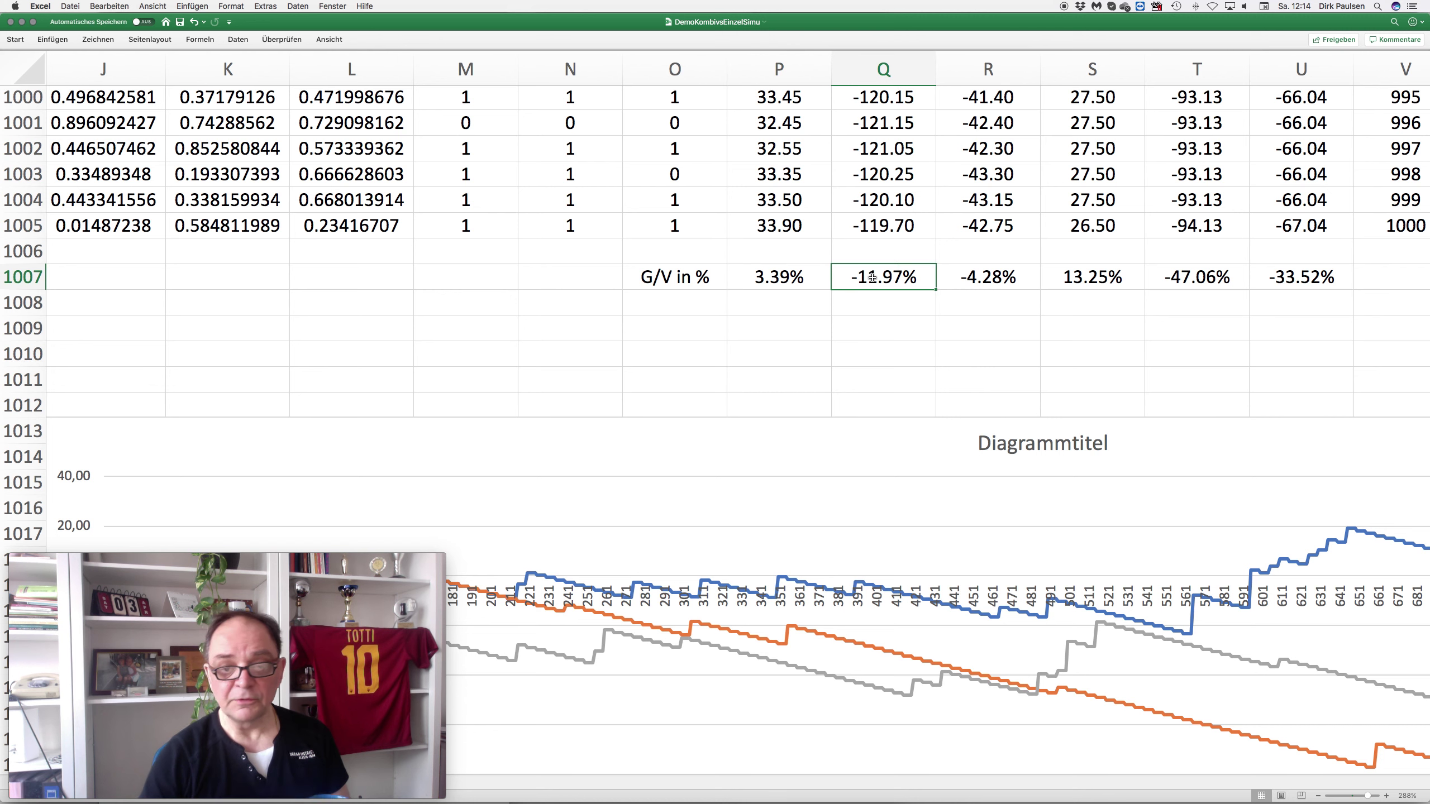
{"action": "left_click", "coordinate": [989, 278]}
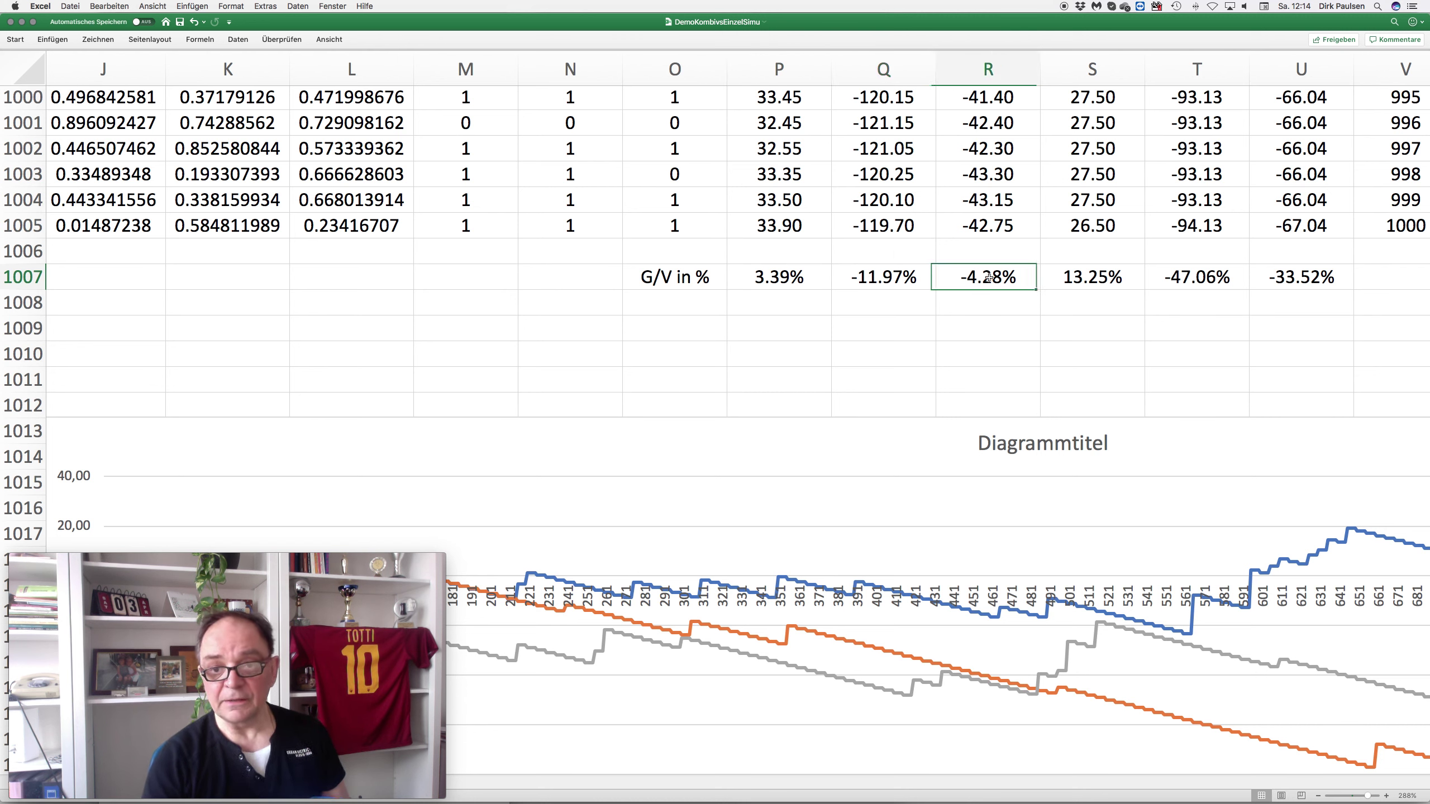
- Compare the combination-bet results in S1007 to U1007 with the single-bet results in the same row, selecting the cells individually
{"action": "left_click", "coordinate": [1089, 277]}
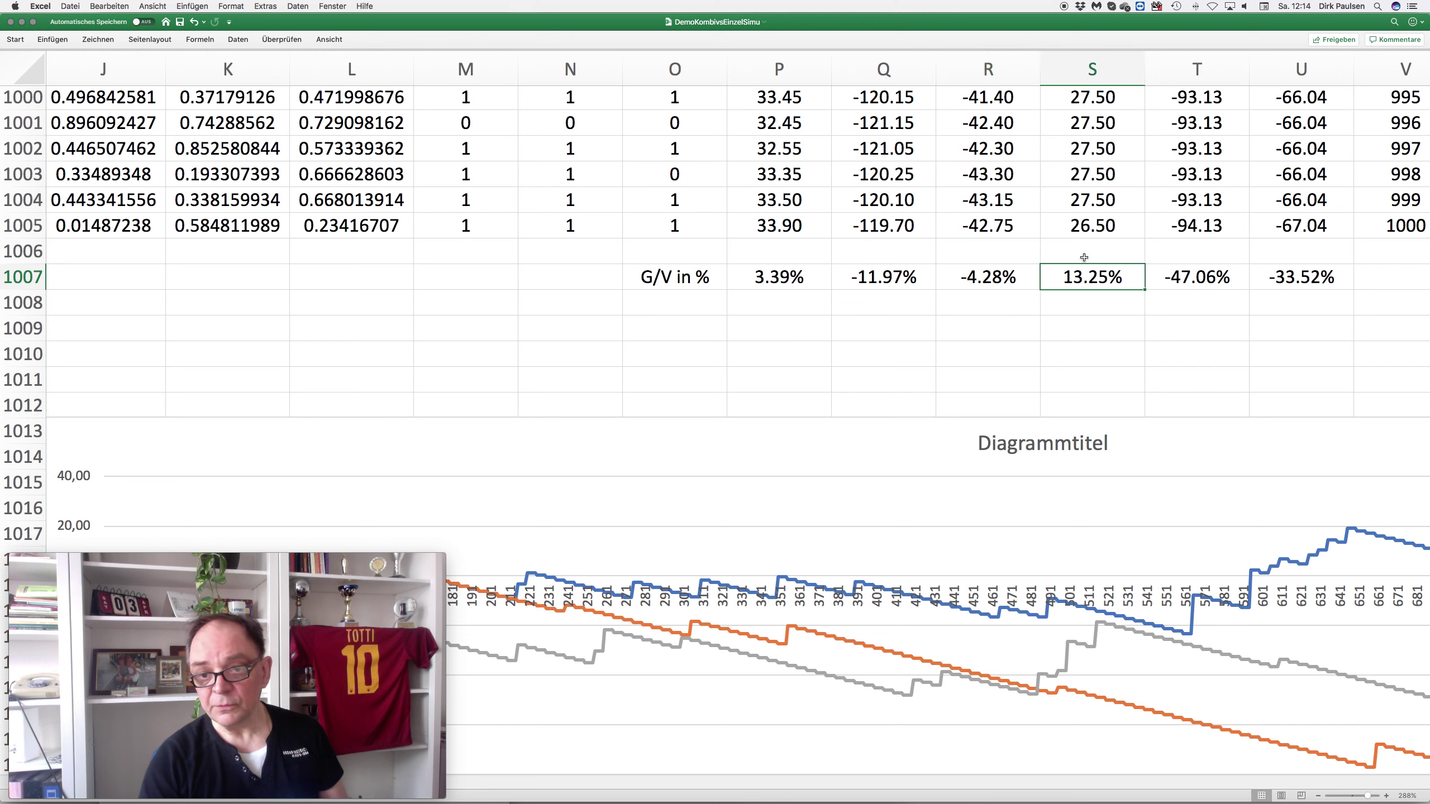
{"action": "left_click", "coordinate": [775, 285]}
{"action": "left_click", "coordinate": [1041, 281]}
{"action": "left_click", "coordinate": [761, 276]}
{"action": "left_click", "coordinate": [989, 277]}
{"action": "left_click", "coordinate": [1092, 277]}
{"action": "left_click", "coordinate": [785, 281]}
{"action": "left_click", "coordinate": [1189, 277]}
{"action": "left_click", "coordinate": [1301, 279]}
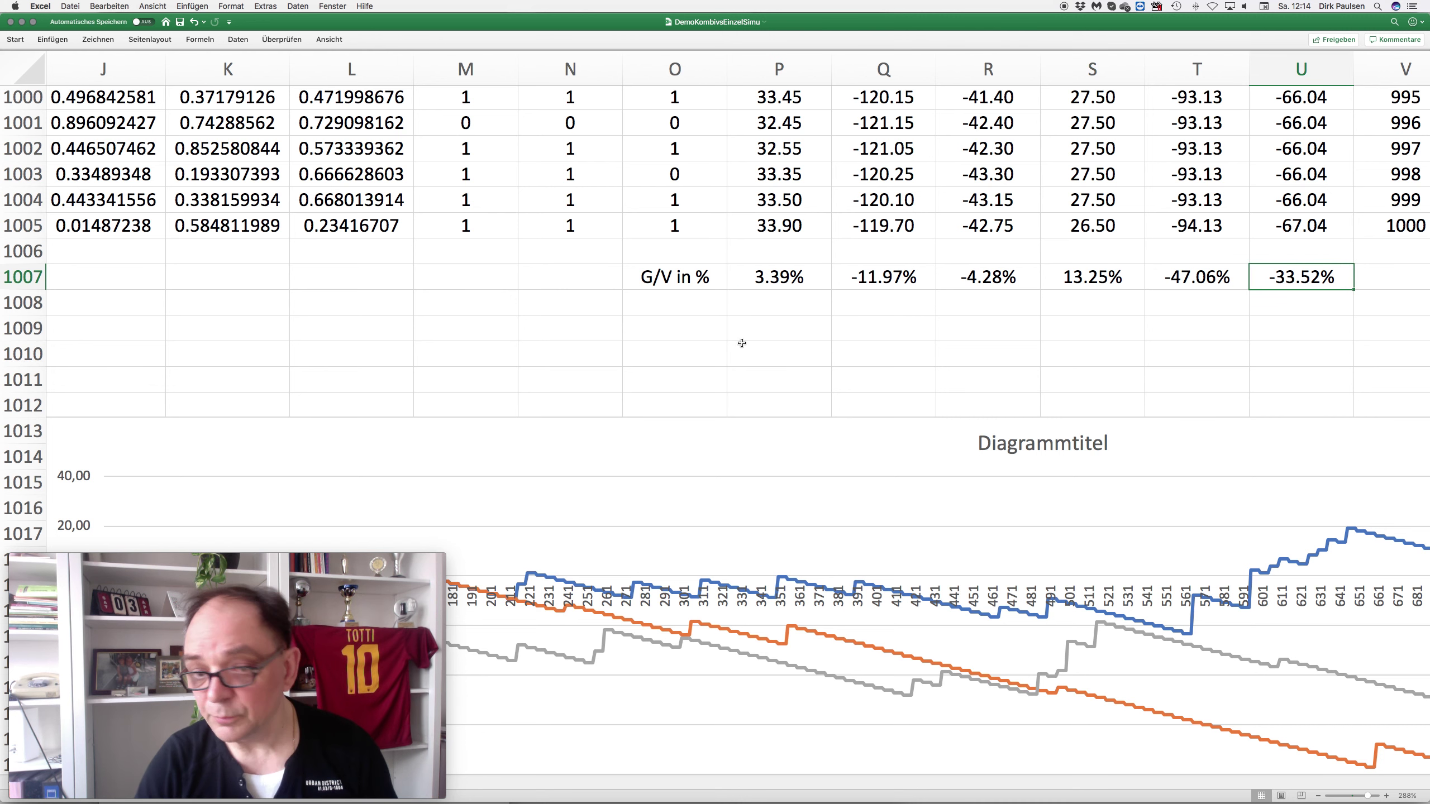
- Highlight the final turnover values in V1005:AA1005, and separately the combination-bet ones in Y1005:AA1005
{"action": "scroll", "coordinate": [1123, 352], "scroll_direction": "right", "scroll_amount": 10}
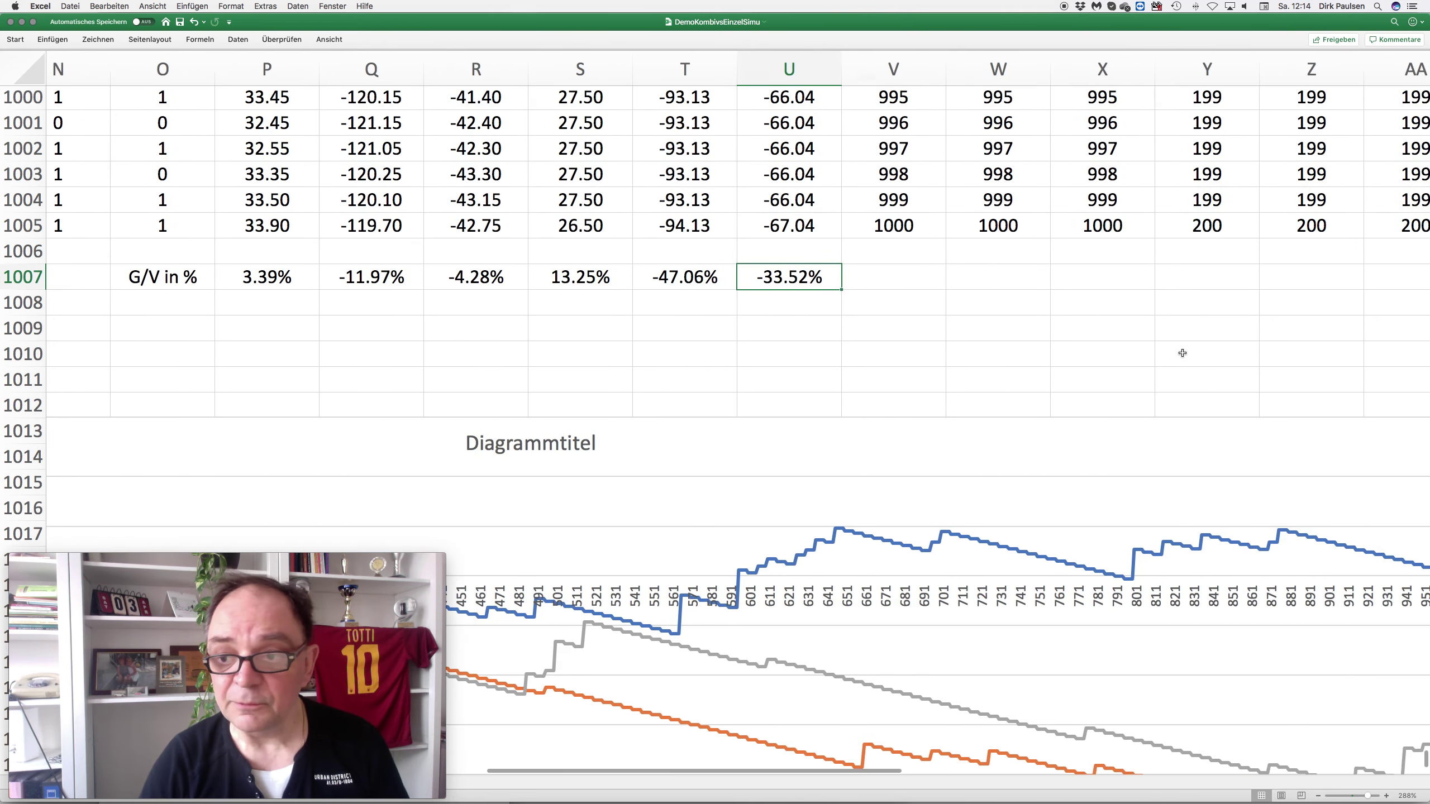
{"action": "left_click_drag", "start_coordinate": [773, 225], "coordinate": [1291, 225]}
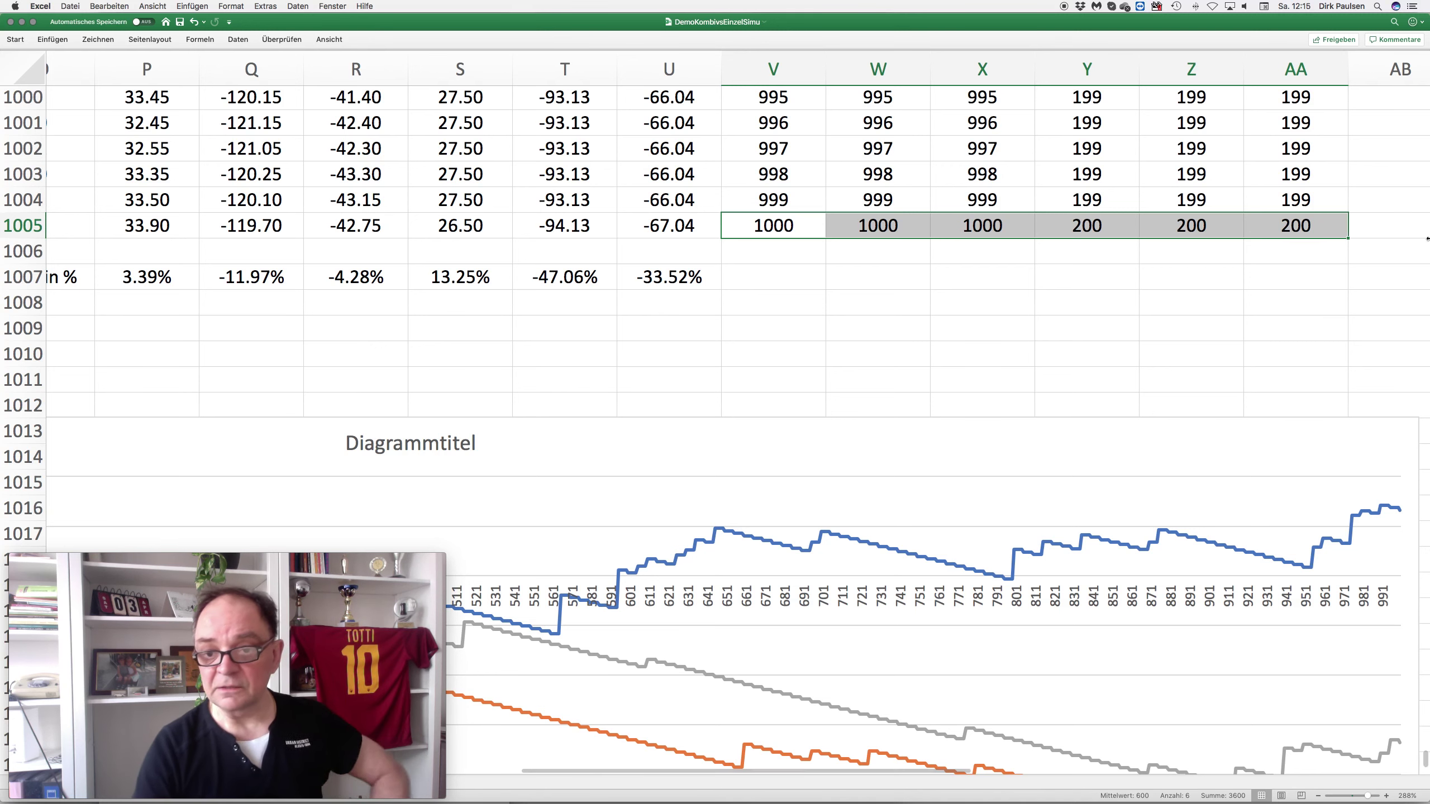
{"action": "left_click_drag", "start_coordinate": [1085, 227], "coordinate": [1302, 224]}
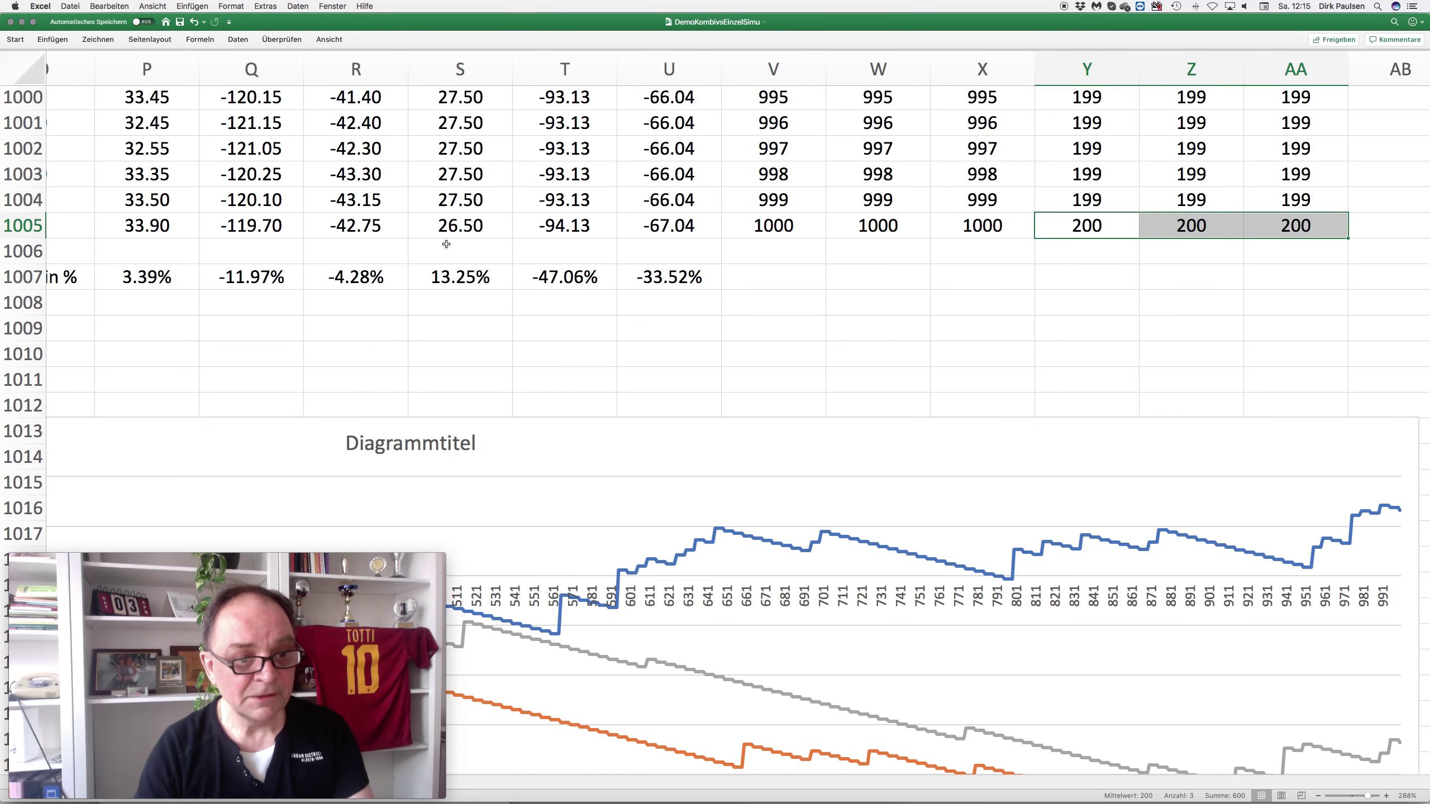
- Enter "=" in the empty cell Q1009 to recalculate the simulation with new random numbers
{"action": "left_click", "coordinate": [243, 330]}
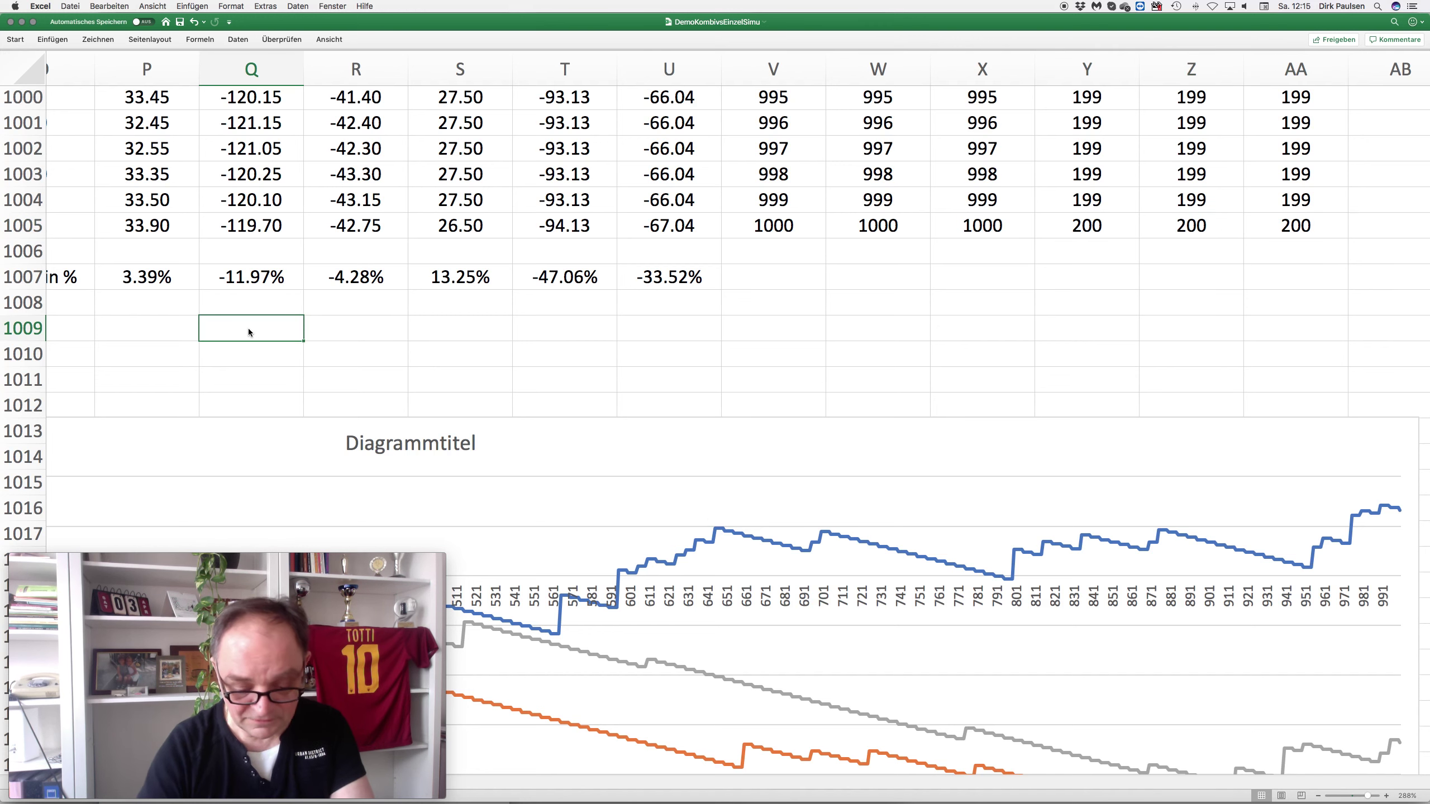
{"action": "type", "text": "="}
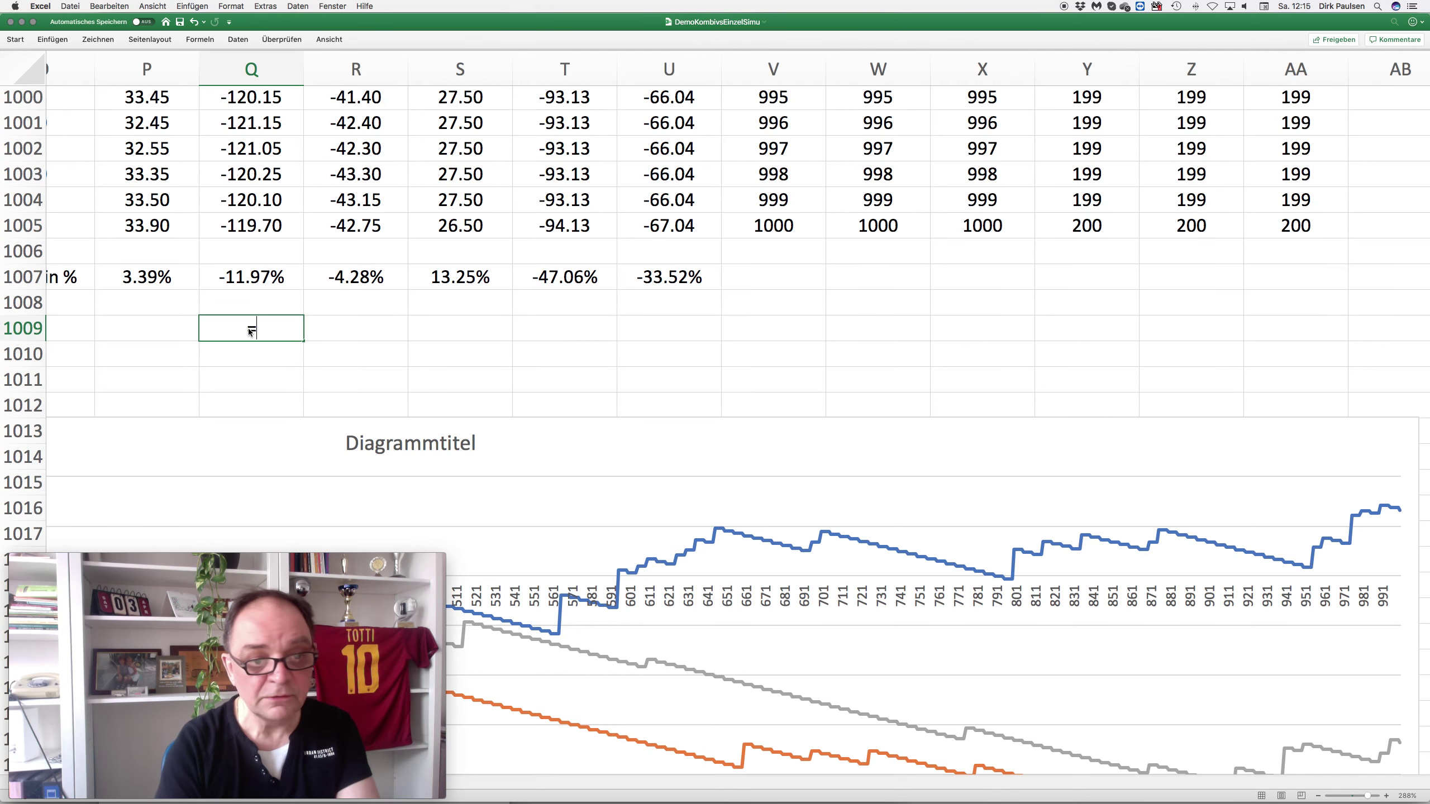
{"action": "key", "text": "Return"}
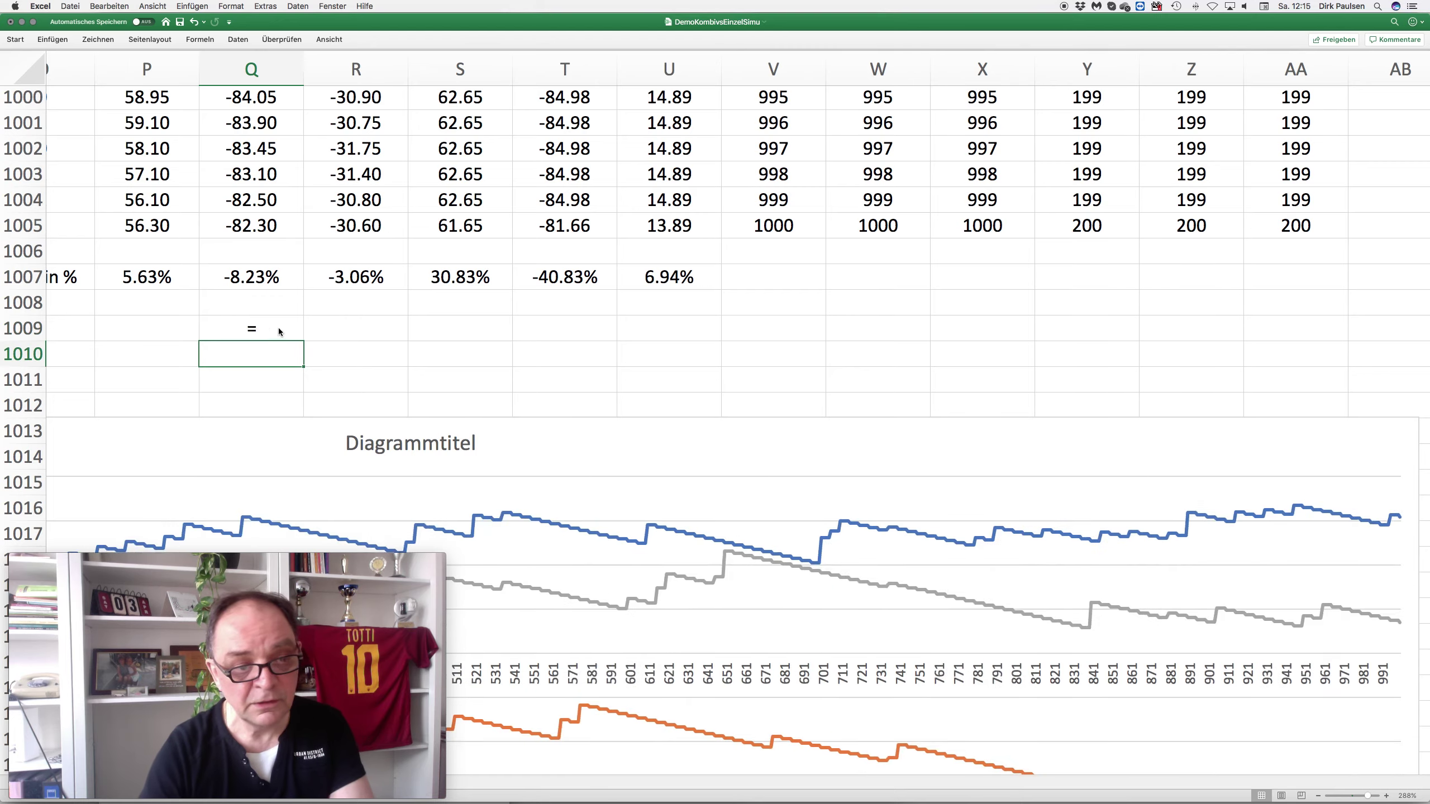
- Check the recalculated single-bet "G/V in %" results for the three player types in P1007, Q1007 and R1007
{"action": "scroll", "coordinate": [294, 328], "scroll_direction": "left", "scroll_amount": 2}
{"action": "scroll", "coordinate": [302, 326], "scroll_direction": "left", "scroll_amount": 3}
{"action": "scroll", "coordinate": [301, 326], "scroll_direction": "down", "scroll_amount": 2}
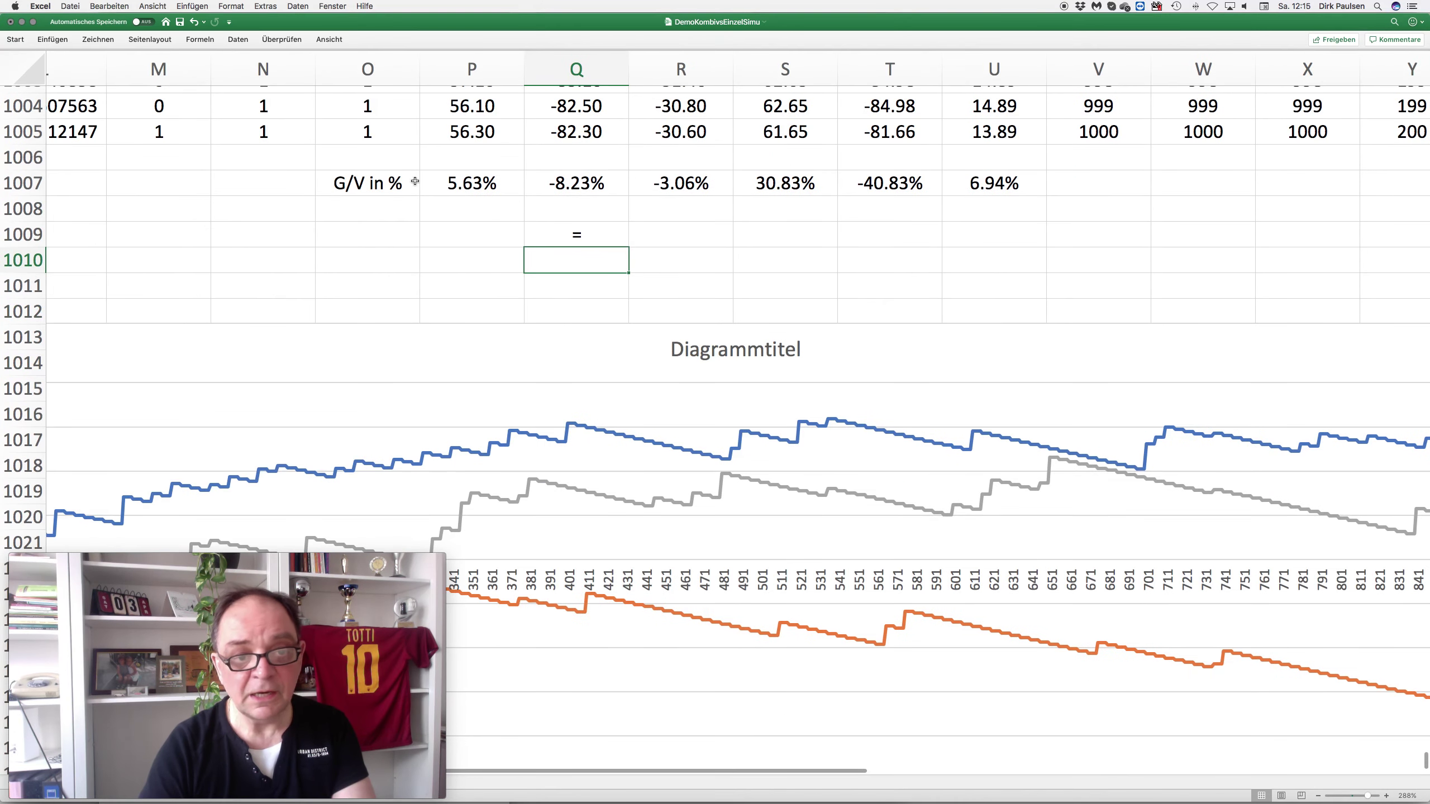
{"action": "left_click", "coordinate": [471, 185]}
{"action": "left_click", "coordinate": [554, 184]}
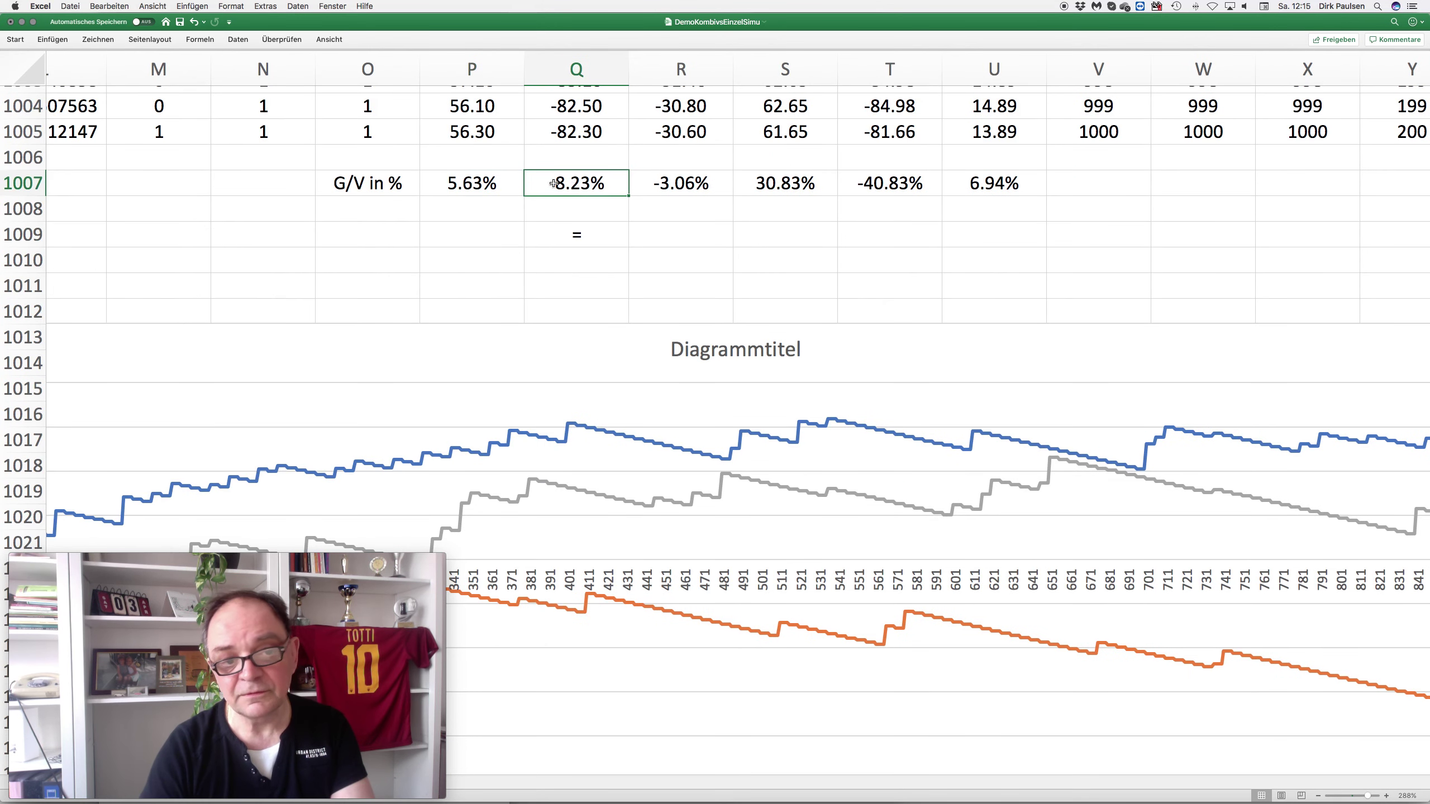
{"action": "left_click", "coordinate": [689, 182]}
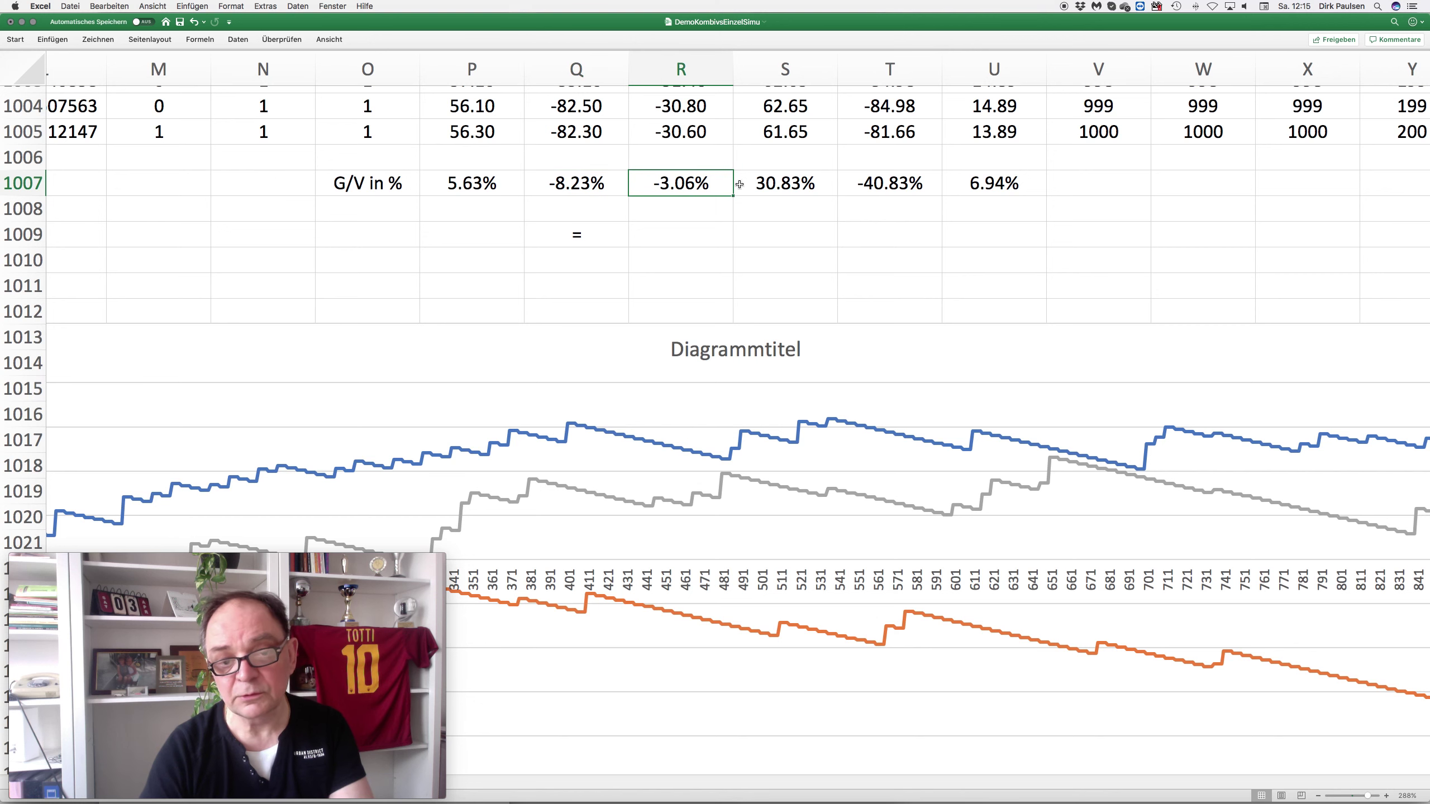
- Compare each player type's recalculated single-bet result with its combination-bet result, pairing P1007 with S1007, Q1007 with T1007 and R1007 with U1007
{"action": "left_click", "coordinate": [808, 183]}
{"action": "left_click", "coordinate": [887, 182]}
{"action": "left_click", "coordinate": [778, 181]}
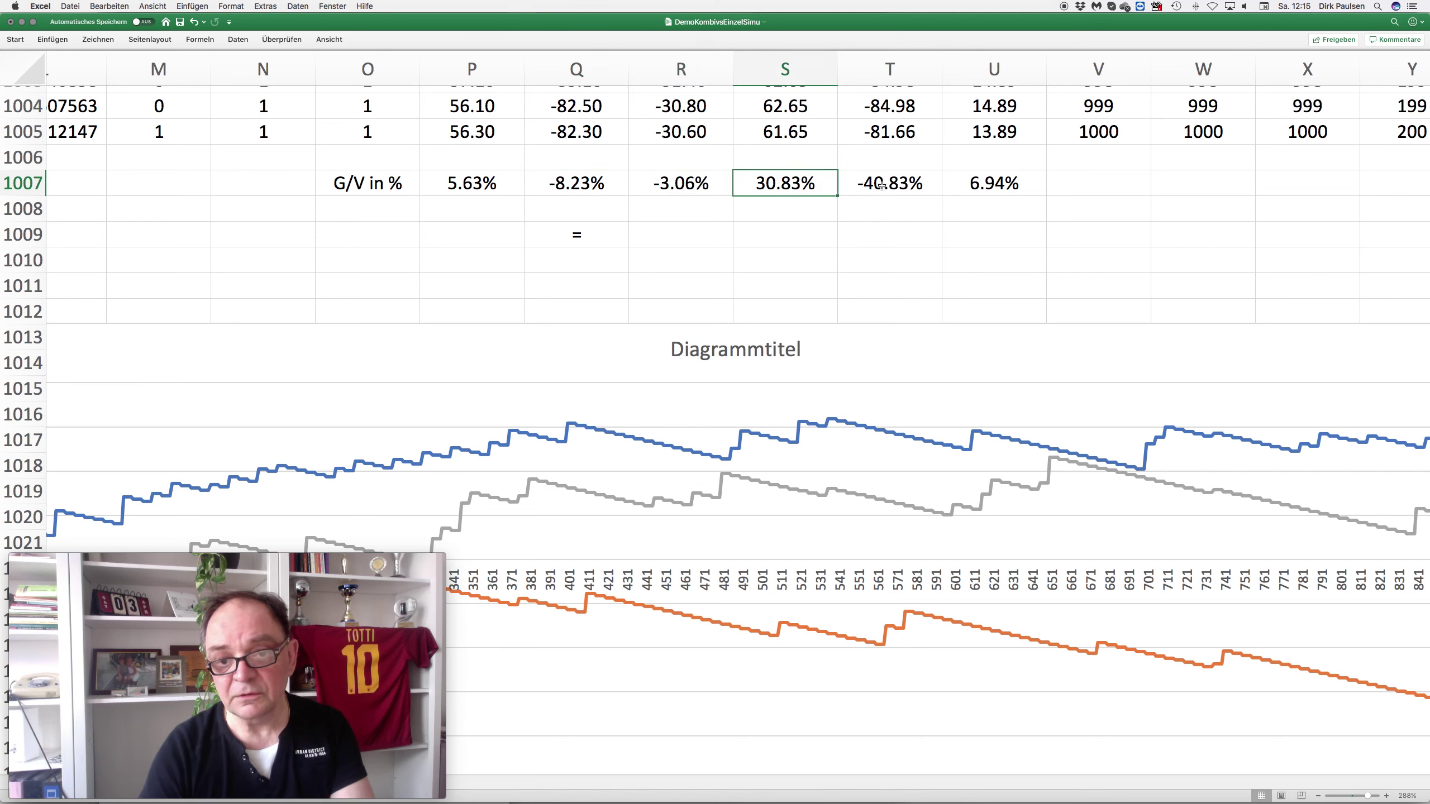
{"action": "left_click", "coordinate": [470, 187], "text": "super"}
{"action": "left_click", "coordinate": [891, 184]}
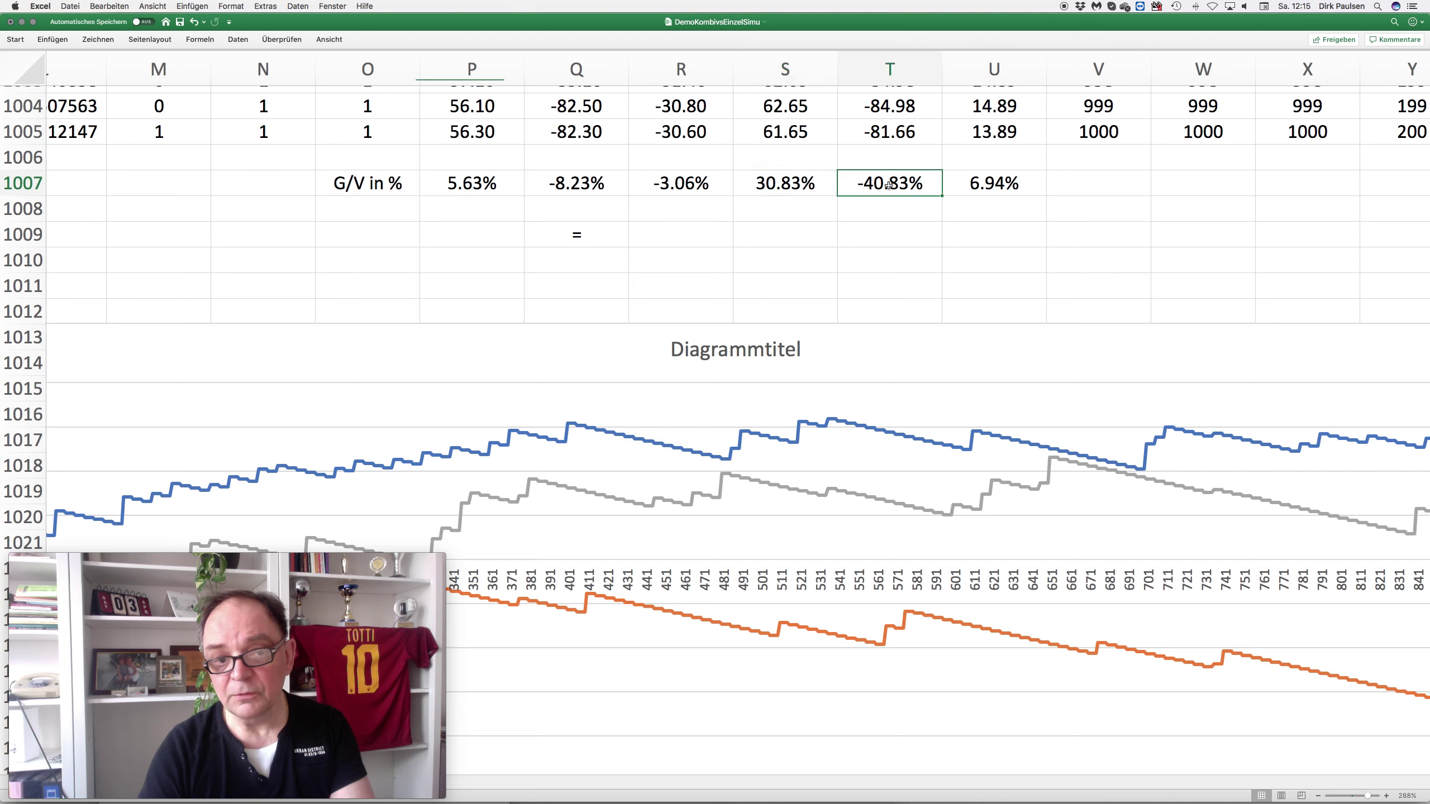
{"action": "left_click", "coordinate": [580, 184], "text": "super"}
{"action": "left_click", "coordinate": [1001, 181]}
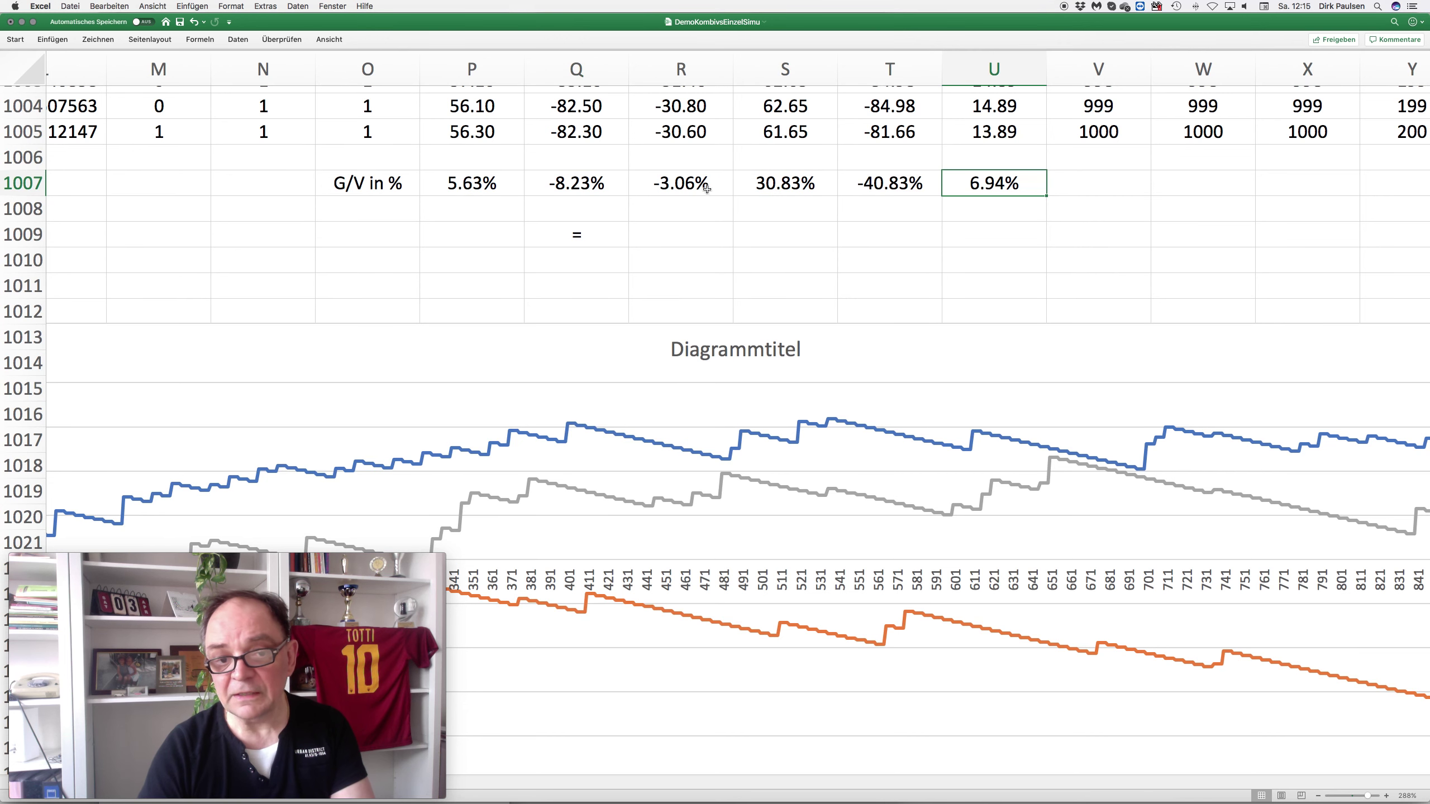
{"action": "left_click", "coordinate": [676, 186], "text": "super"}
{"action": "left_click", "coordinate": [674, 186]}
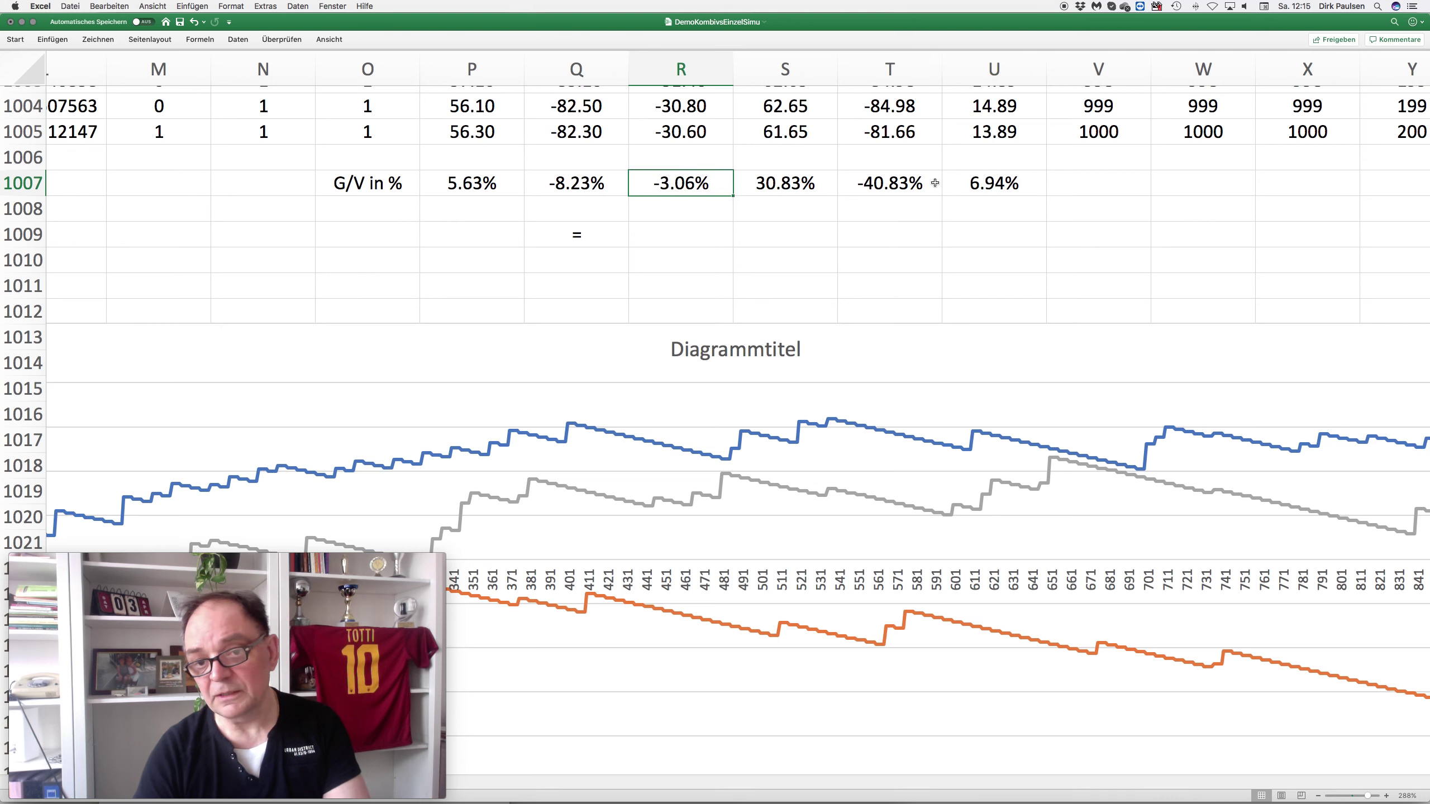
{"action": "left_click", "coordinate": [1012, 186], "text": "super"}
{"action": "left_click", "coordinate": [657, 184]}
{"action": "left_click", "coordinate": [989, 180], "text": "super"}
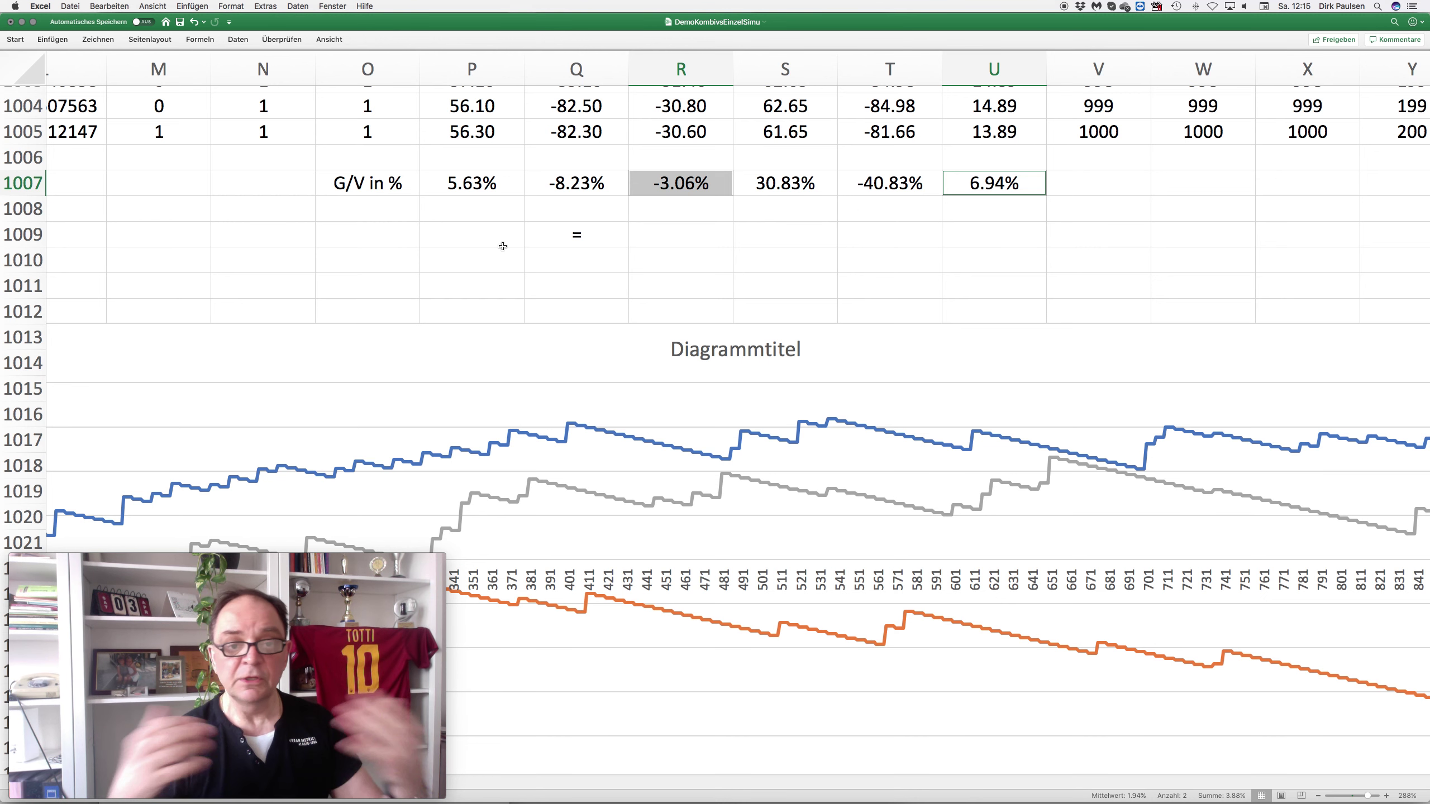
- Examine the three player types' curves to their ends in the combination-bet chart and in the single-bet chart
{"action": "left_click", "coordinate": [576, 236]}
{"action": "type", "text": "="}
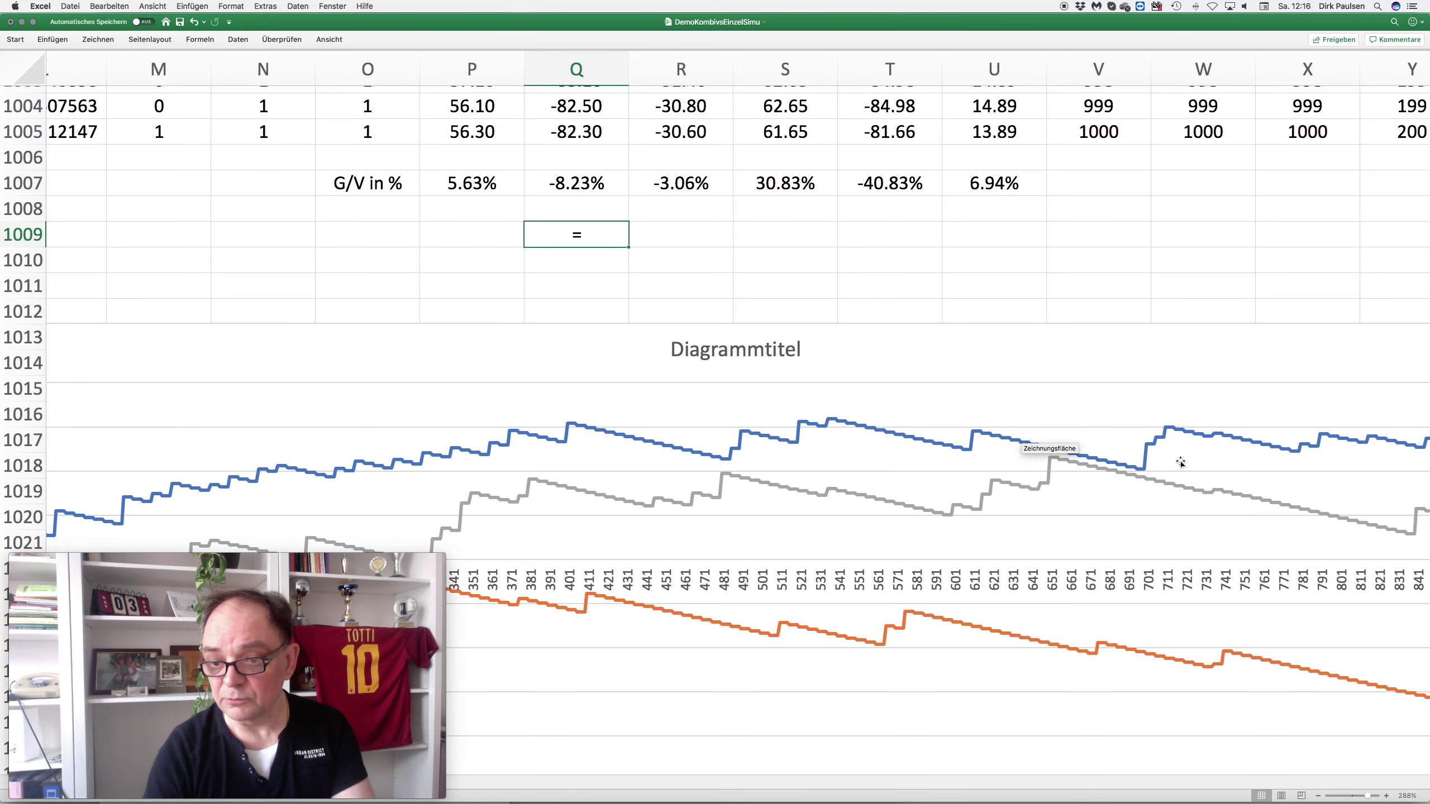
{"action": "scroll", "coordinate": [1181, 462], "scroll_direction": "right", "scroll_amount": 10}
{"action": "scroll", "coordinate": [1181, 462], "scroll_direction": "down", "scroll_amount": 2}
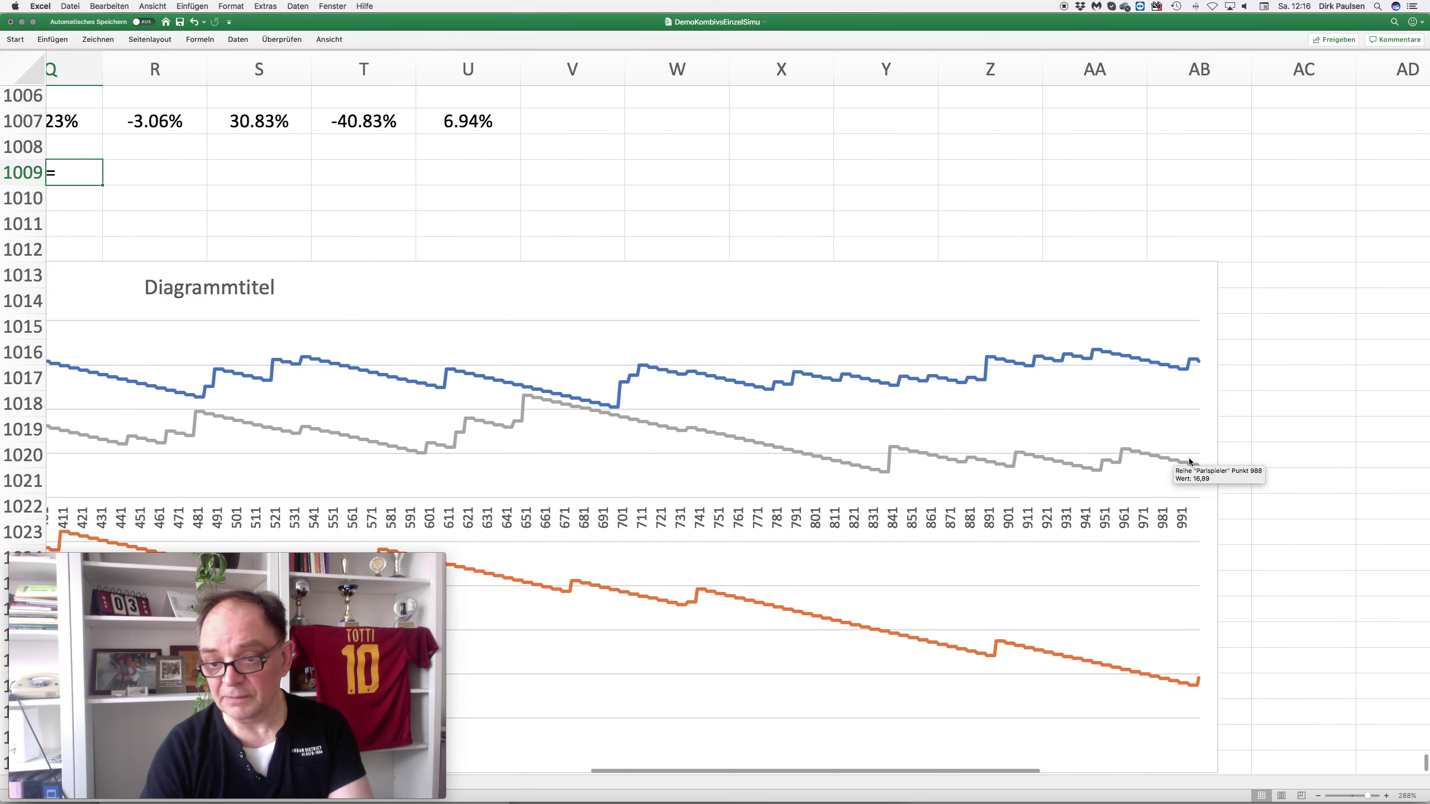
{"action": "scroll", "coordinate": [1180, 479], "scroll_direction": "right", "scroll_amount": 7}
{"action": "scroll", "coordinate": [1177, 485], "scroll_direction": "left", "scroll_amount": 20}
{"action": "scroll", "coordinate": [1176, 485], "scroll_direction": "down", "scroll_amount": 2}
{"action": "scroll", "coordinate": [1176, 485], "scroll_direction": "up", "scroll_amount": 1}
{"action": "scroll", "coordinate": [1176, 485], "scroll_direction": "right", "scroll_amount": 1}
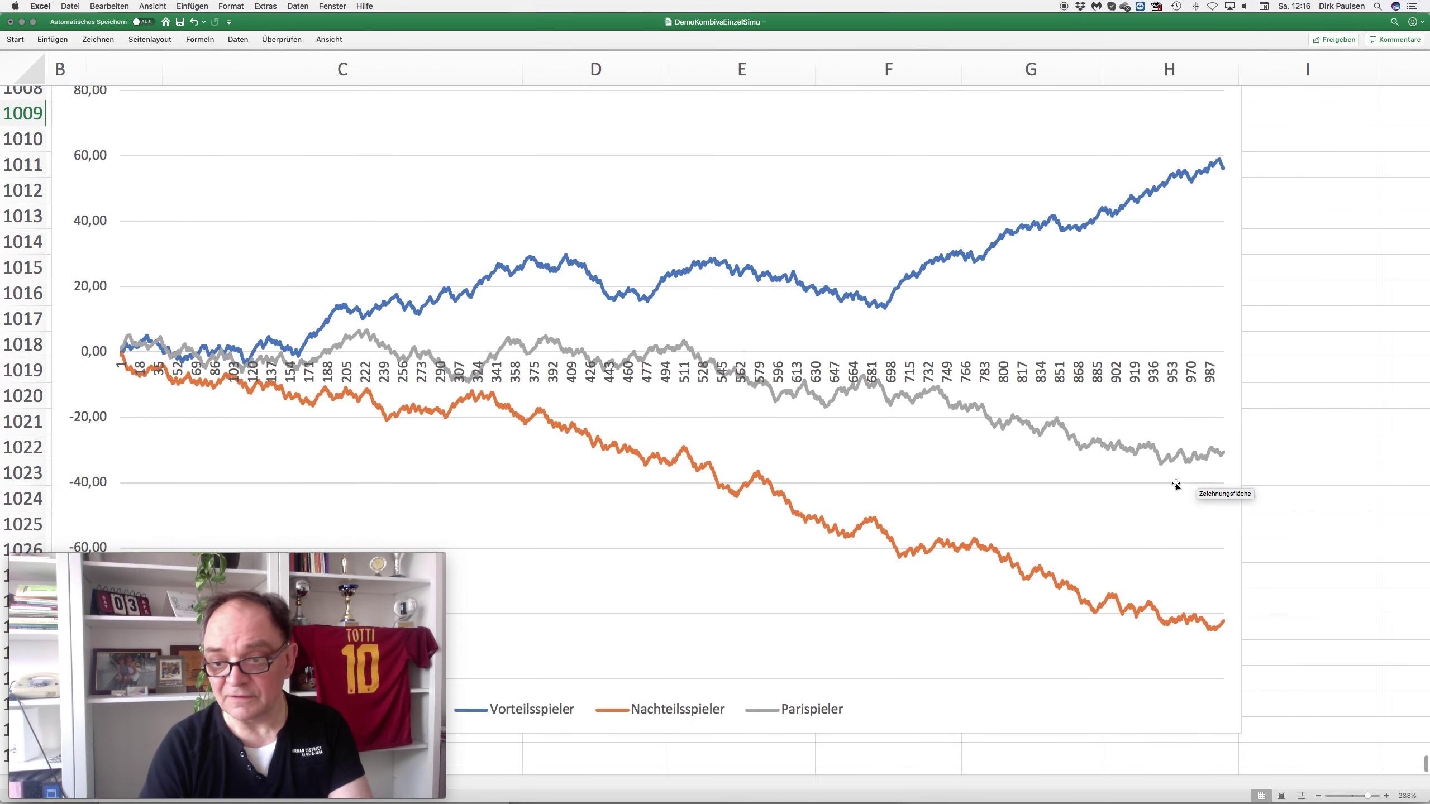
{"action": "scroll", "coordinate": [1177, 485], "scroll_direction": "right", "scroll_amount": 1}
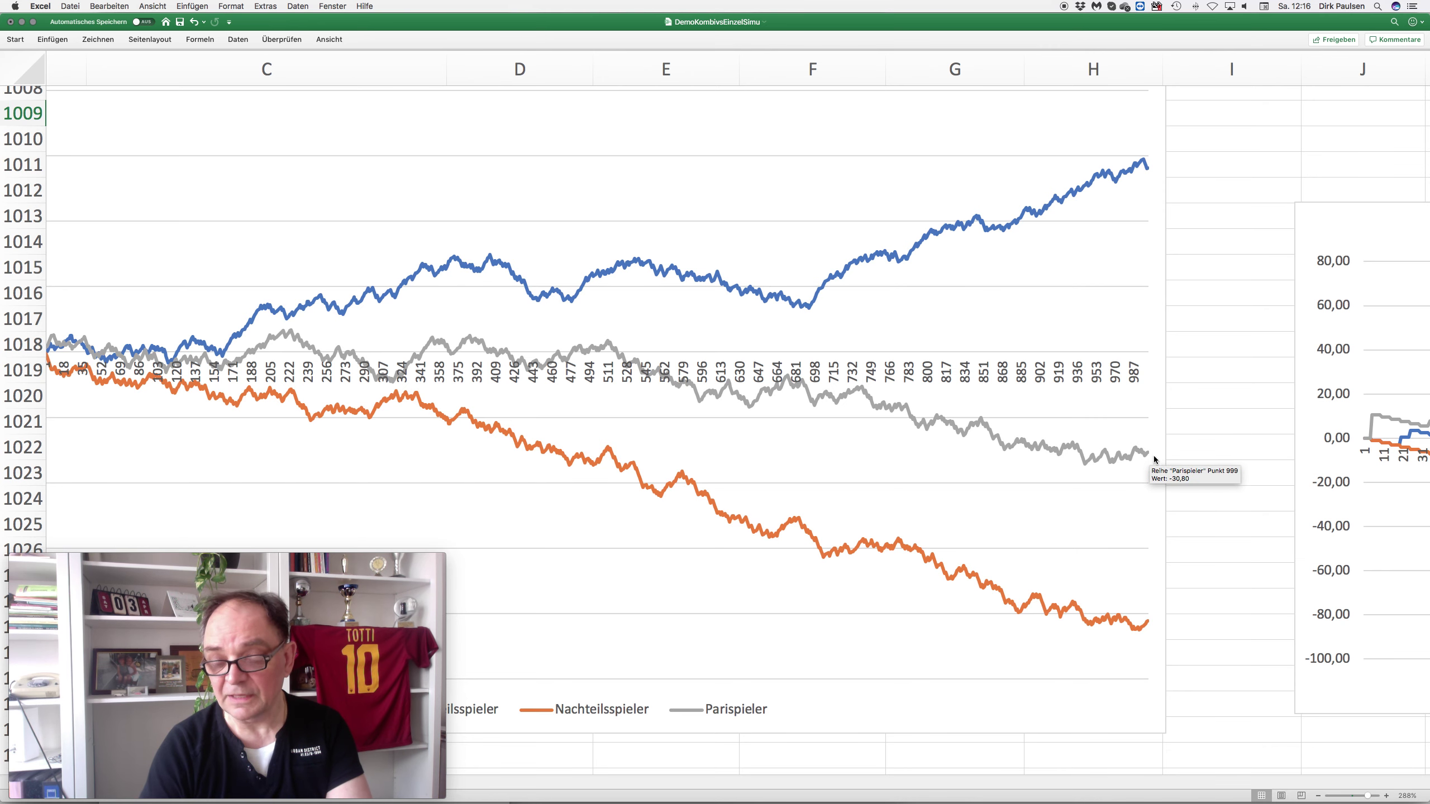
{"action": "scroll", "coordinate": [1196, 438], "scroll_direction": "right", "scroll_amount": 1}
- Clear the "=" from cell Q1009 and confirm the empty cell to recalculate the simulation with new random numbers
{"action": "scroll", "coordinate": [1195, 438], "scroll_direction": "up", "scroll_amount": 5}
{"action": "scroll", "coordinate": [1196, 437], "scroll_direction": "up", "scroll_amount": 1}
{"action": "scroll", "coordinate": [1196, 438], "scroll_direction": "right", "scroll_amount": 3}
{"action": "type", "text": "="}
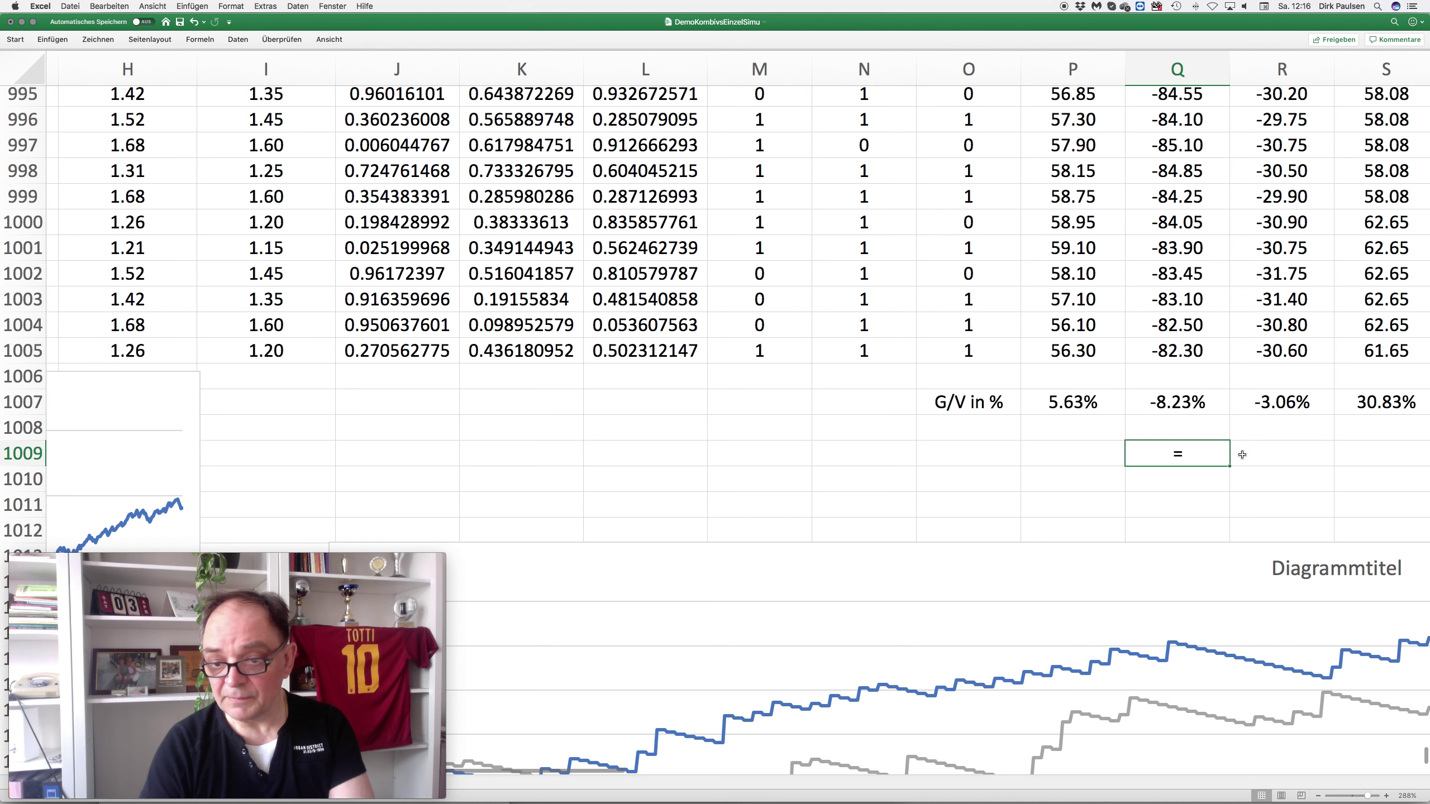
{"action": "key", "text": "Escape"}
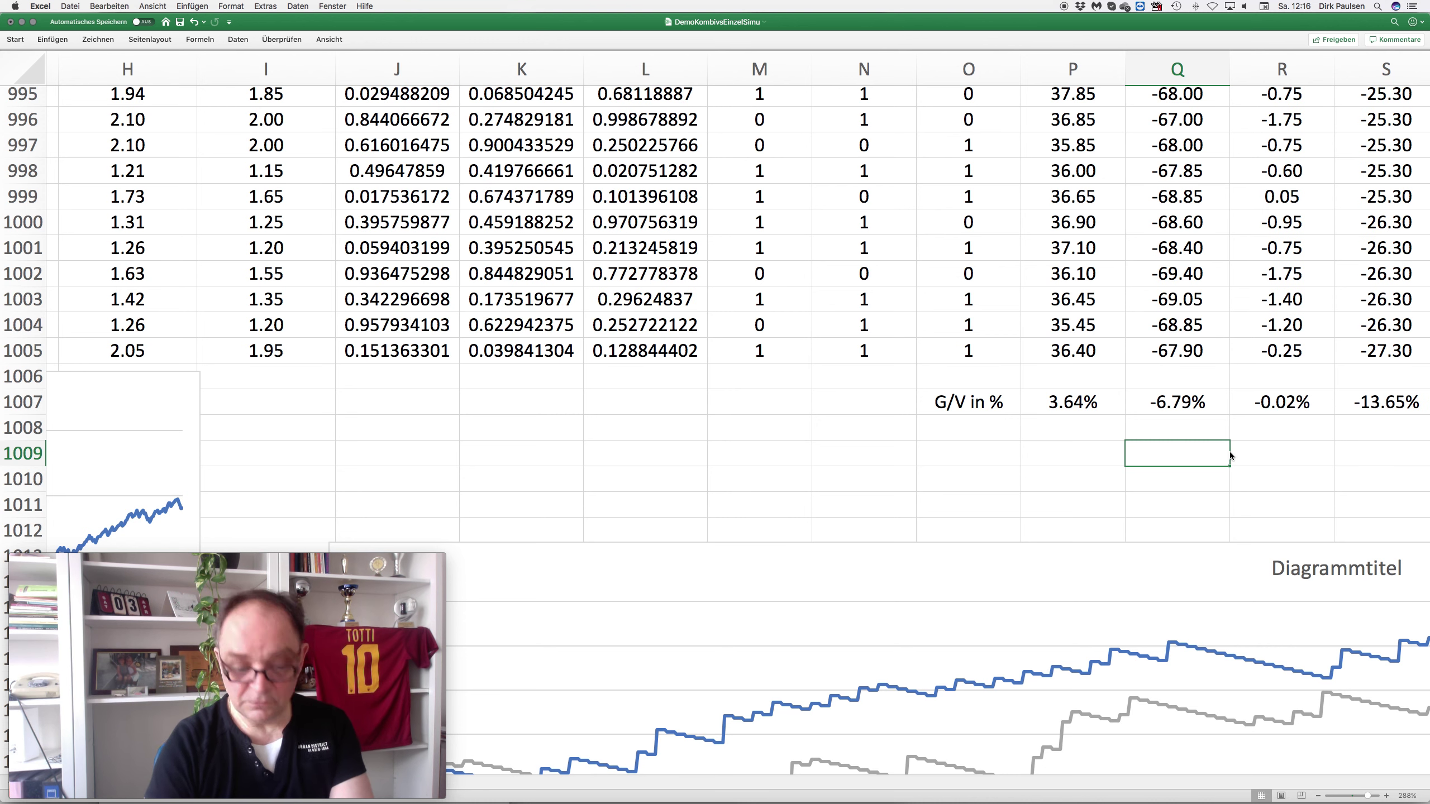
{"action": "type", "text": "="}
{"action": "key", "text": "BackSpace"}
{"action": "key", "text": "Return"}
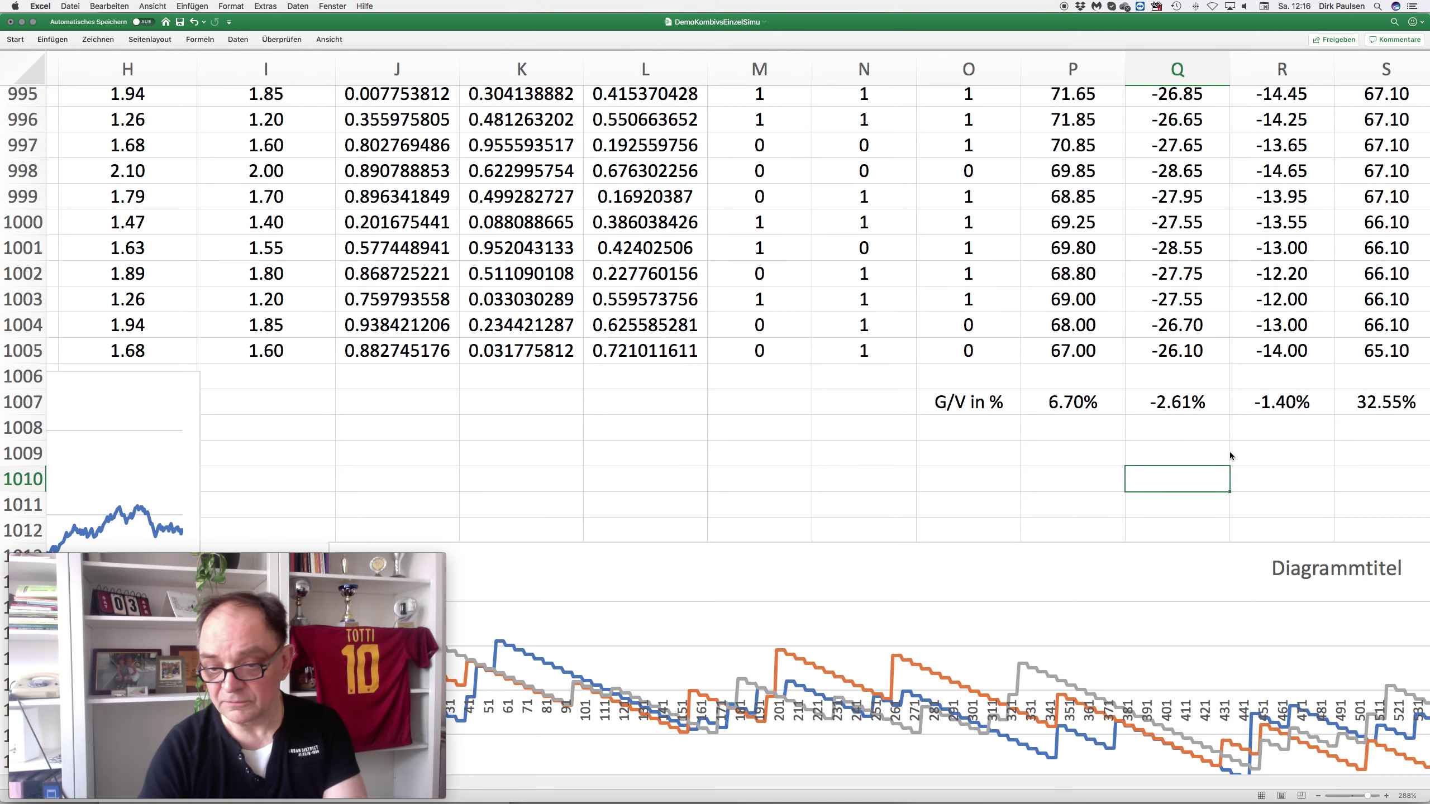
- Review the new single-bet "G/V in %" results by highlighting P1007:R1007, including P1007 and Q1007 as a pair
{"action": "scroll", "coordinate": [1161, 403], "scroll_direction": "right", "scroll_amount": 3}
{"action": "left_click", "coordinate": [927, 407]}
{"action": "left_click", "coordinate": [967, 403], "text": "shift"}
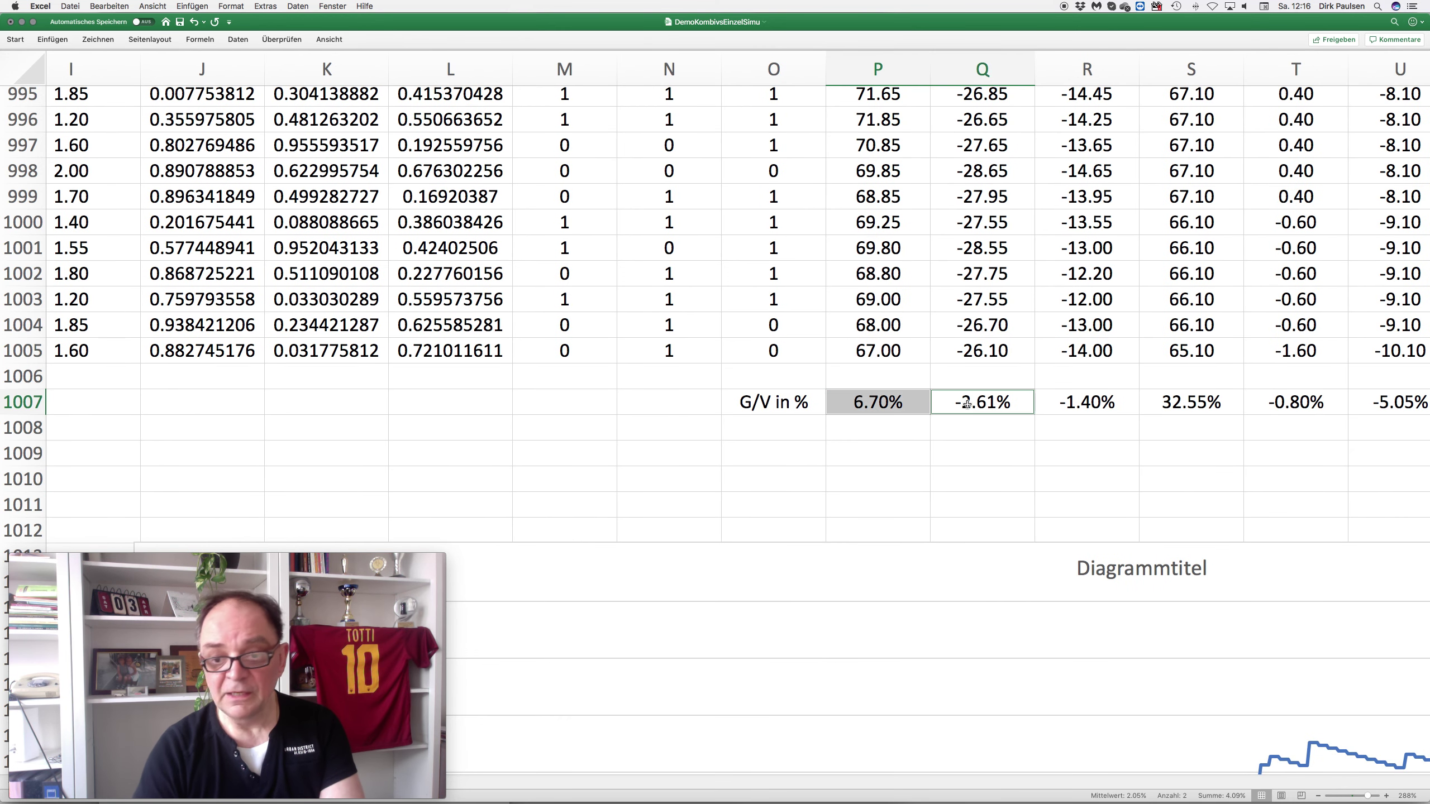
{"action": "left_click", "coordinate": [1055, 402], "text": "shift"}
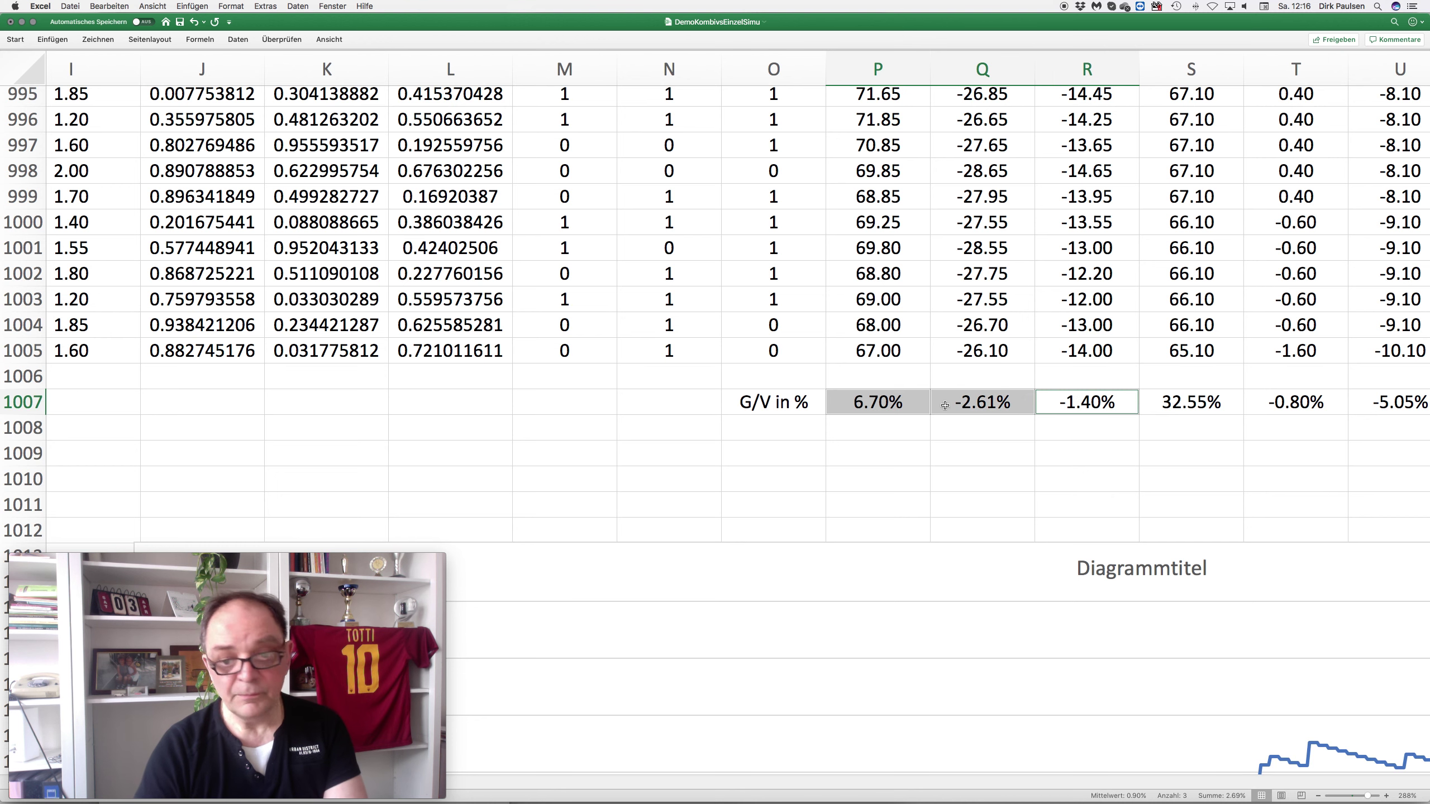
{"action": "left_click", "coordinate": [969, 404]}
{"action": "left_click", "coordinate": [882, 403], "text": "shift"}
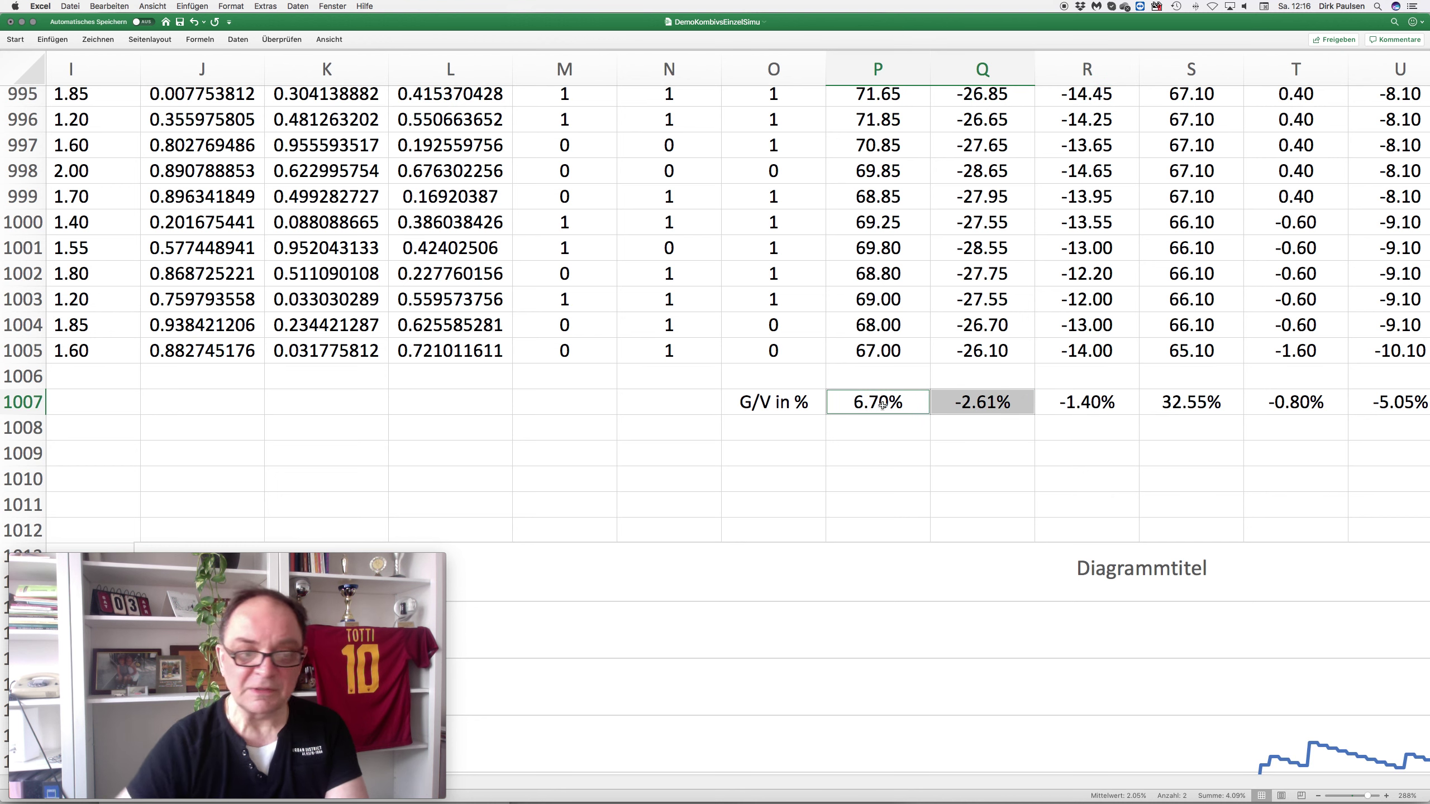
{"action": "left_click", "coordinate": [1069, 402]}
{"action": "left_click_drag", "start_coordinate": [881, 405], "coordinate": [1071, 403]}
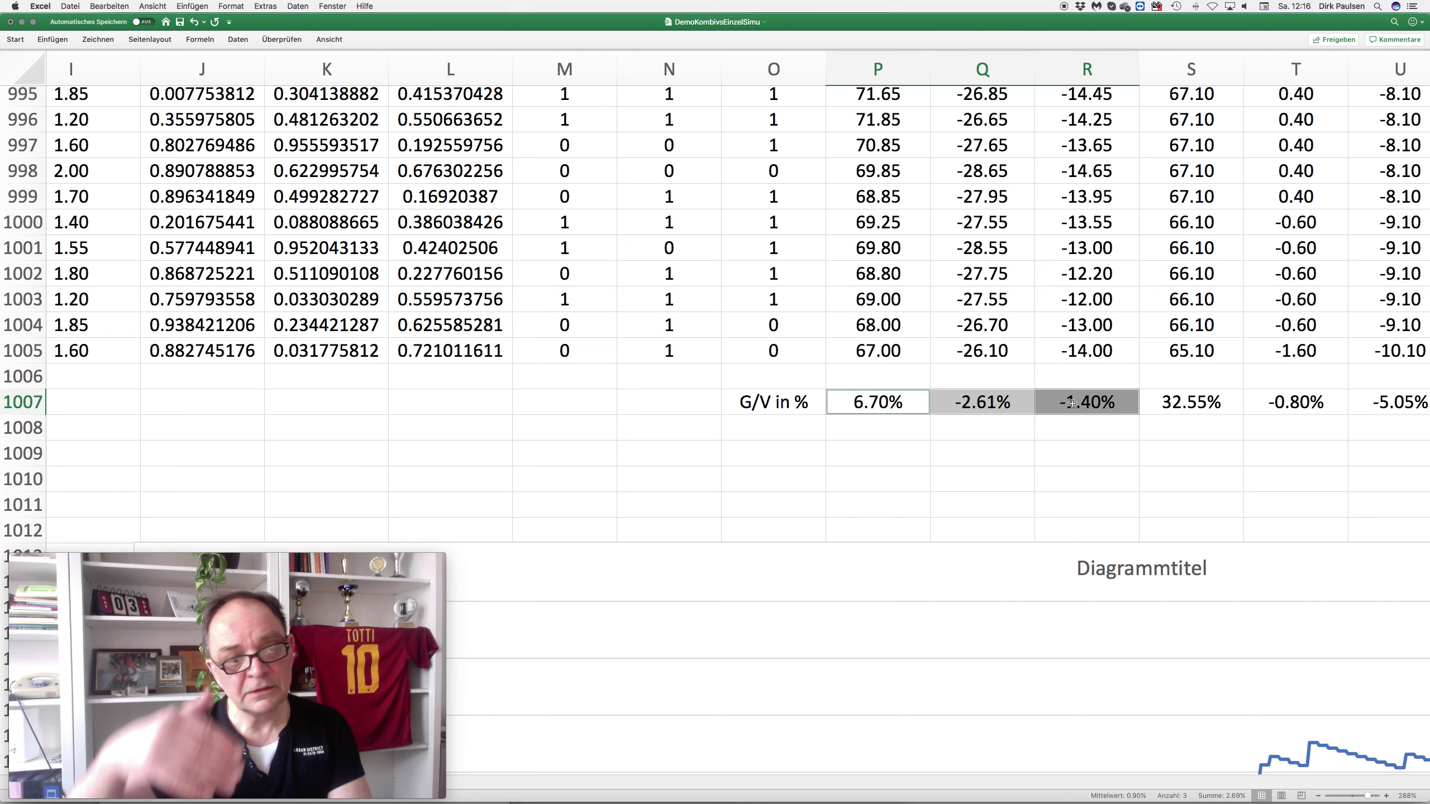
- Compare the single-bet and combination-bet percentages by pairing S1007 with P1007, T1007 with Q1007 and U1007 with R1007
{"action": "scroll", "coordinate": [1148, 416], "scroll_direction": "right", "scroll_amount": 5}
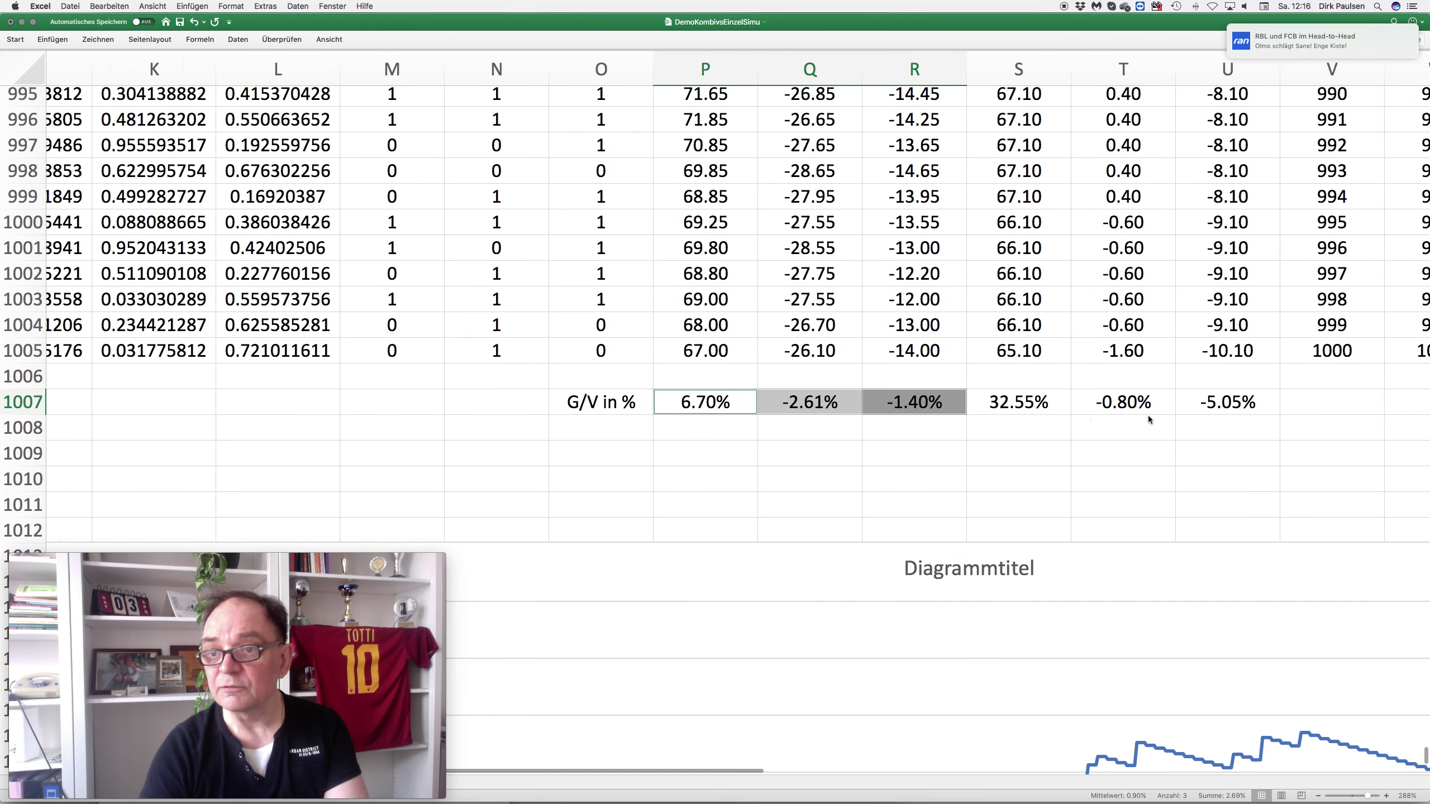
{"action": "left_click", "coordinate": [983, 405]}
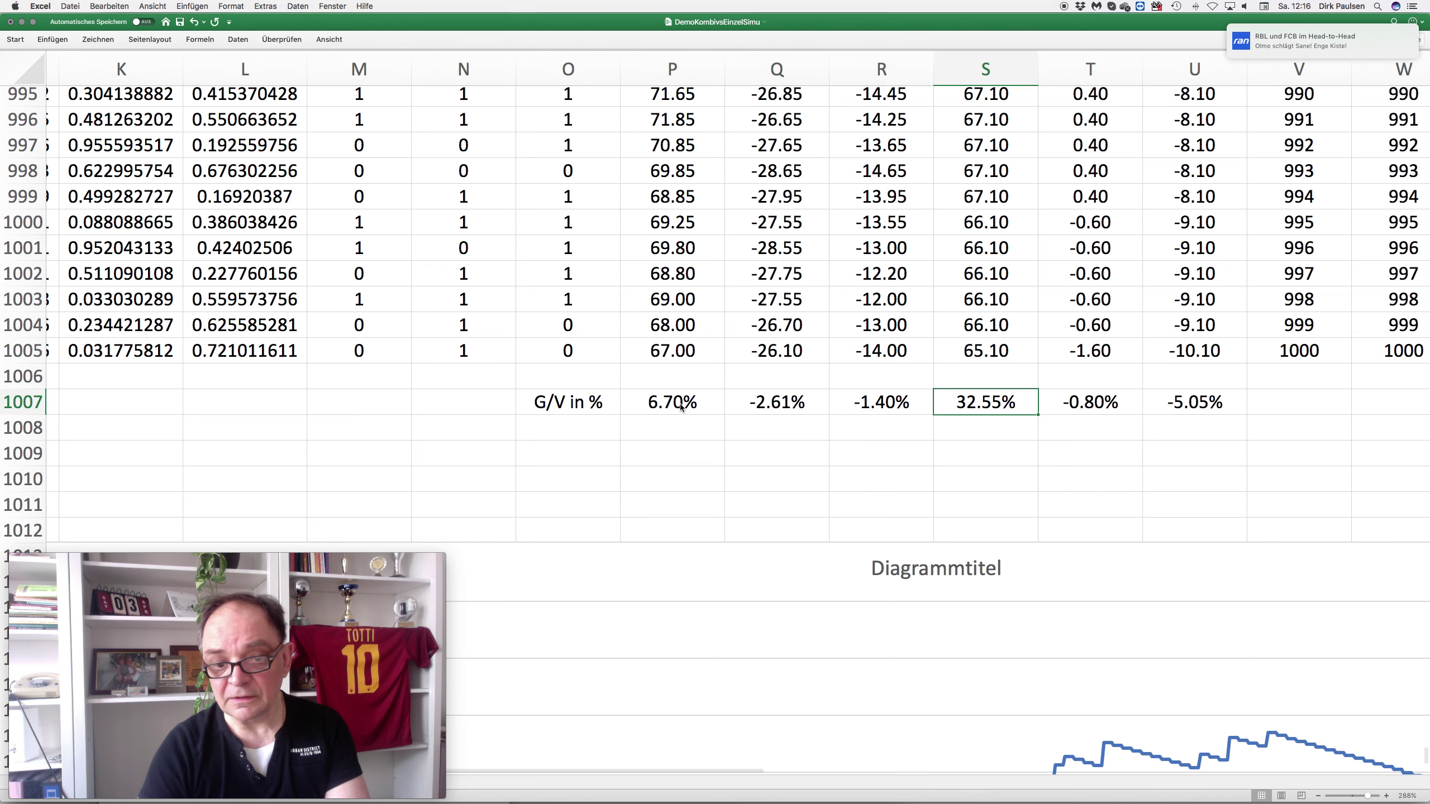
{"action": "left_click", "coordinate": [662, 406], "text": "super"}
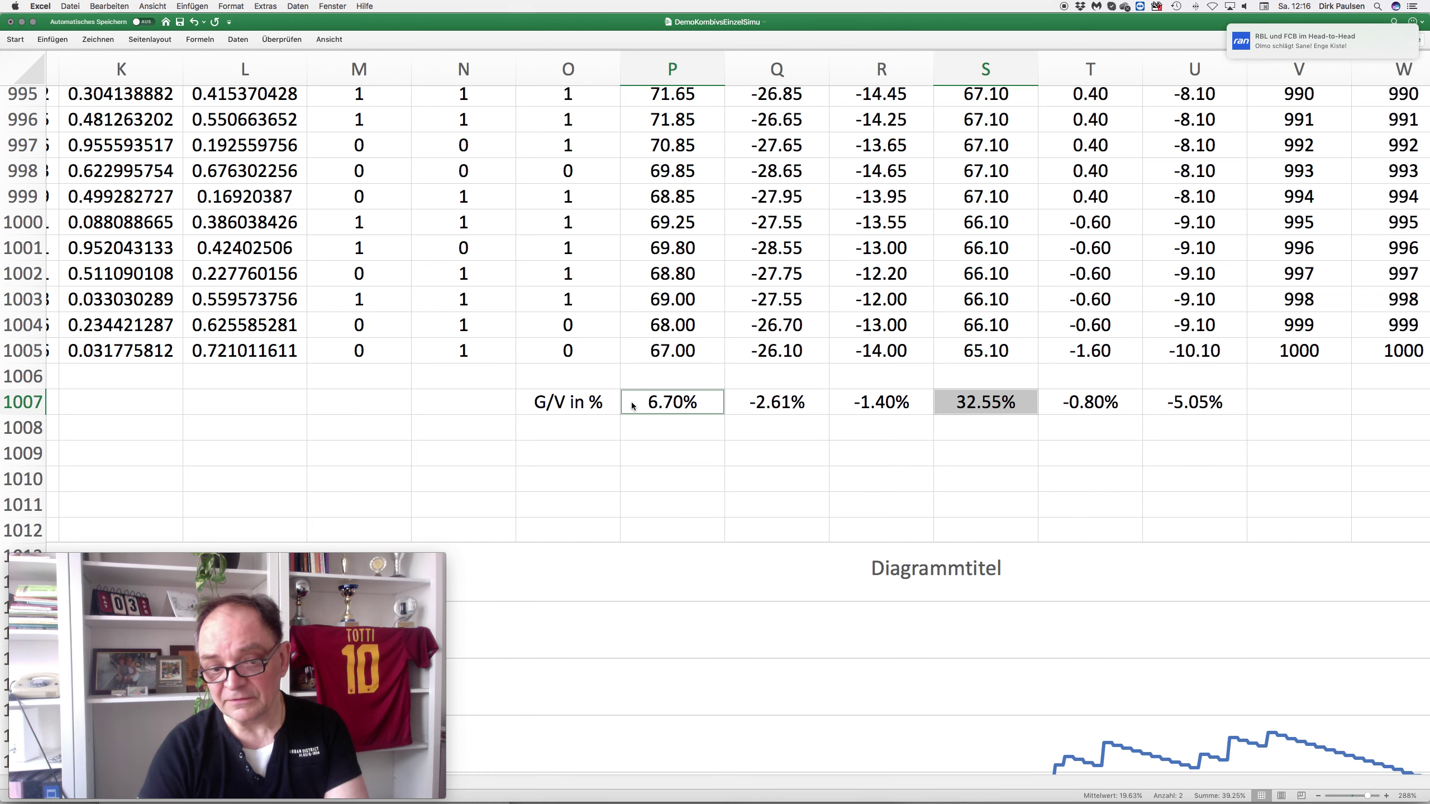
{"action": "left_click", "coordinate": [1088, 406]}
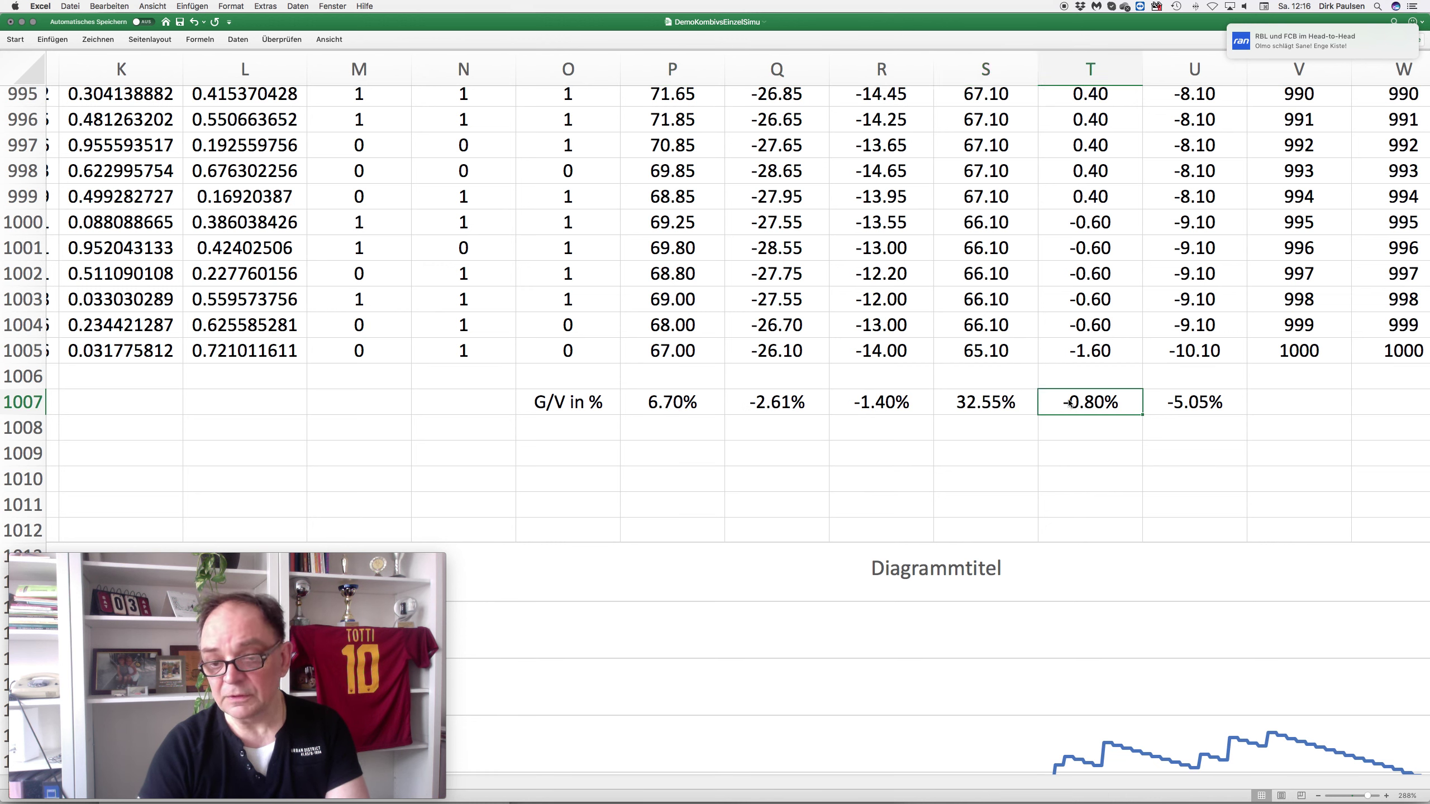
{"action": "left_click", "coordinate": [783, 400]}
{"action": "left_click", "coordinate": [1102, 405], "text": "super"}
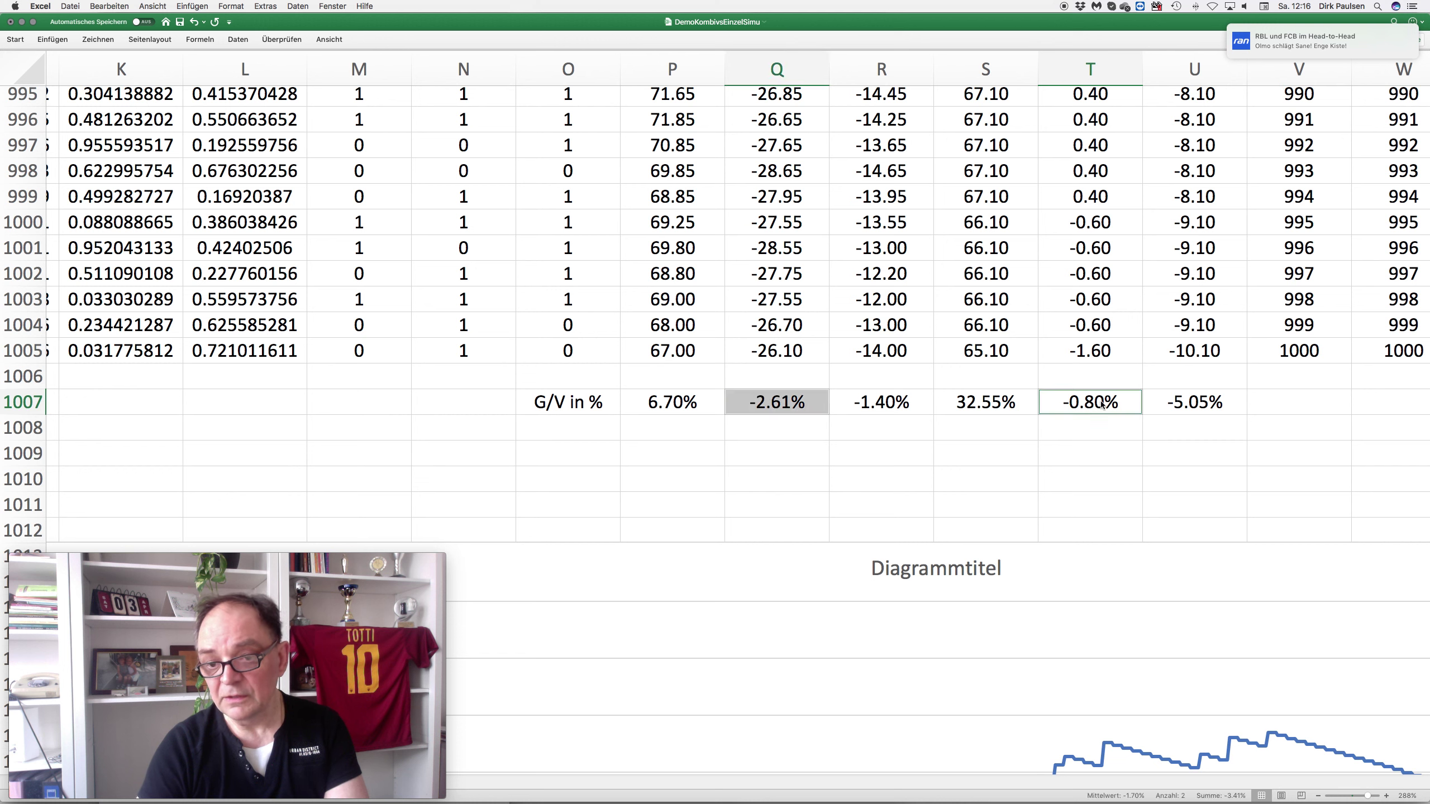
{"action": "left_click", "coordinate": [1211, 402]}
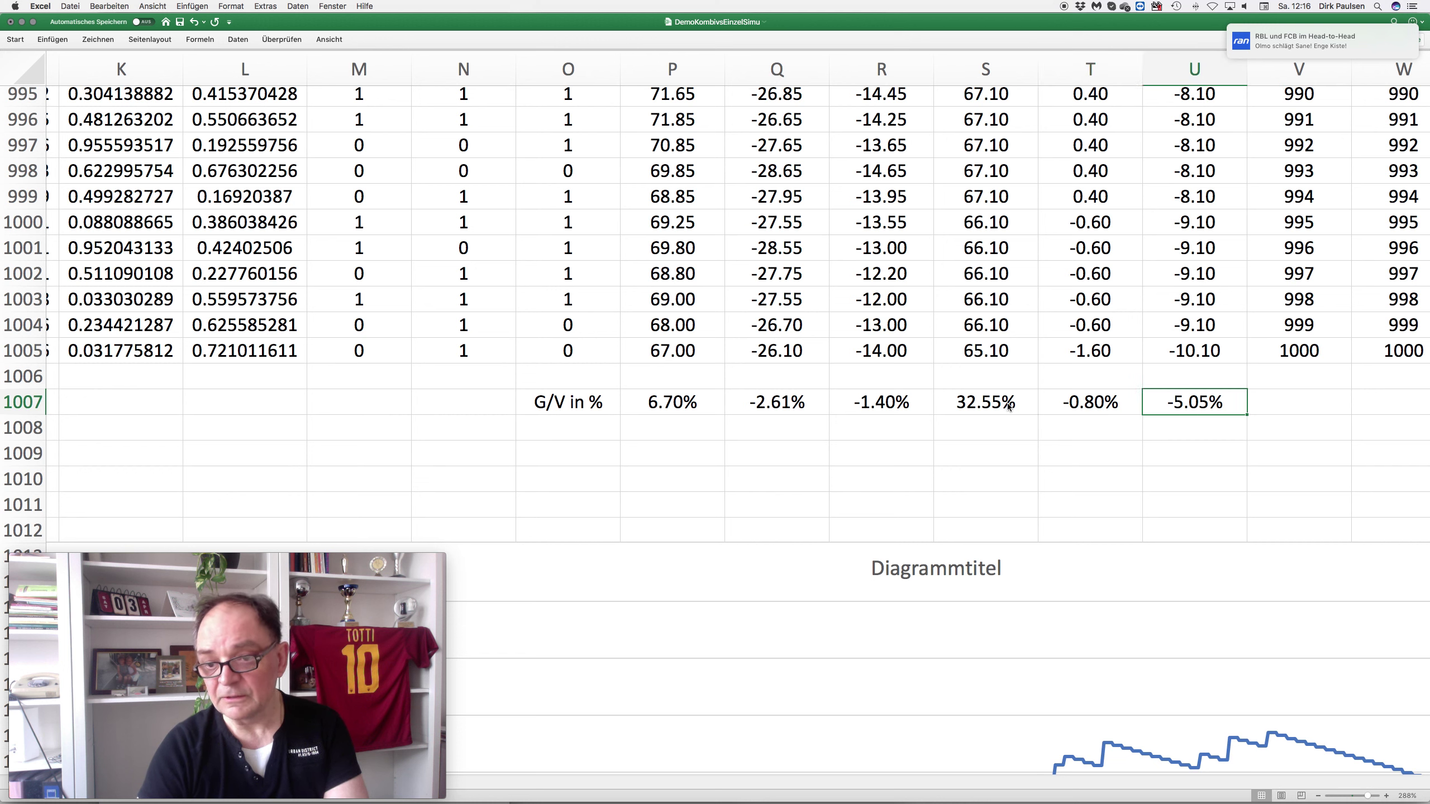
{"action": "left_click", "coordinate": [892, 411], "text": "super"}
{"action": "left_click", "coordinate": [1188, 410]}
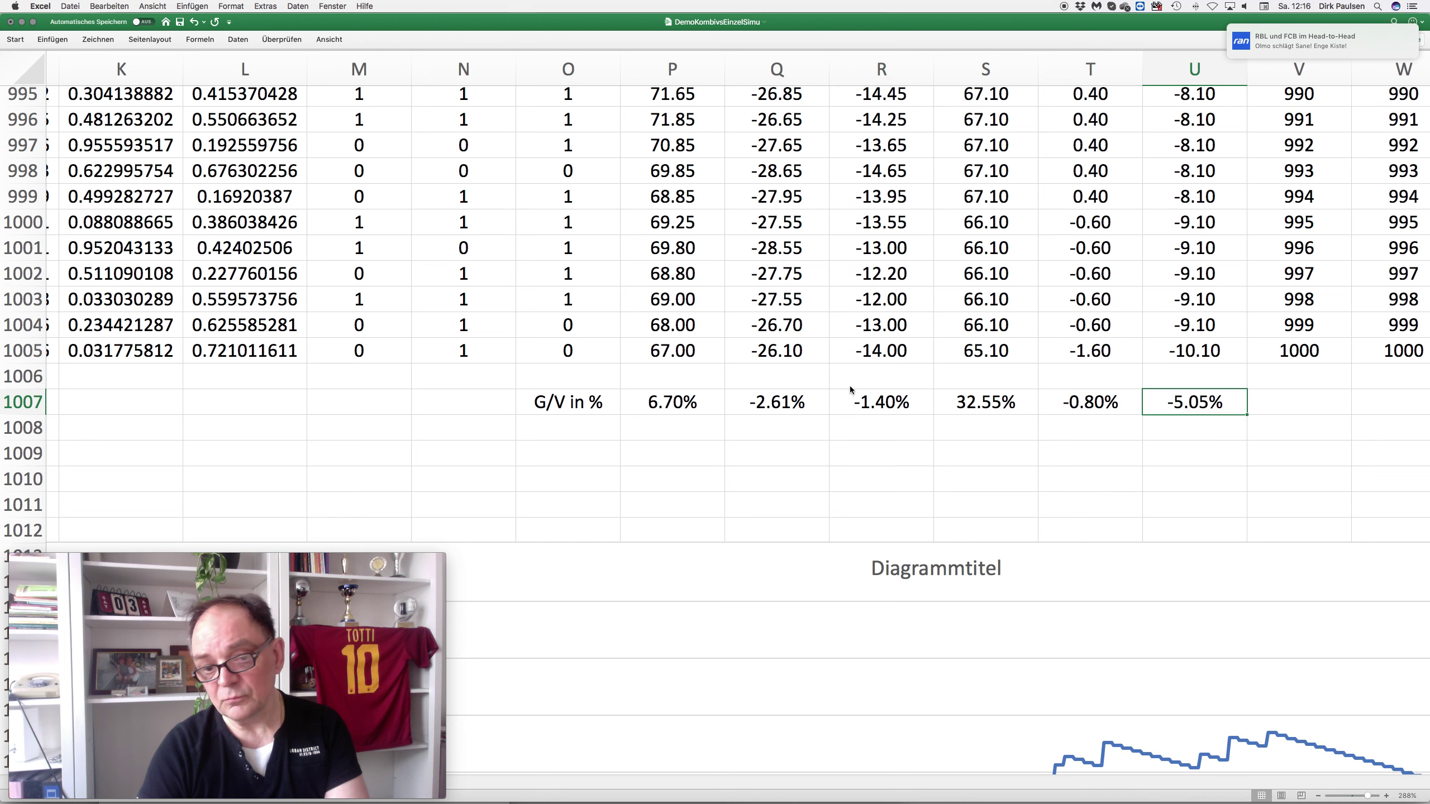
{"action": "left_click", "coordinate": [882, 401], "text": "super"}
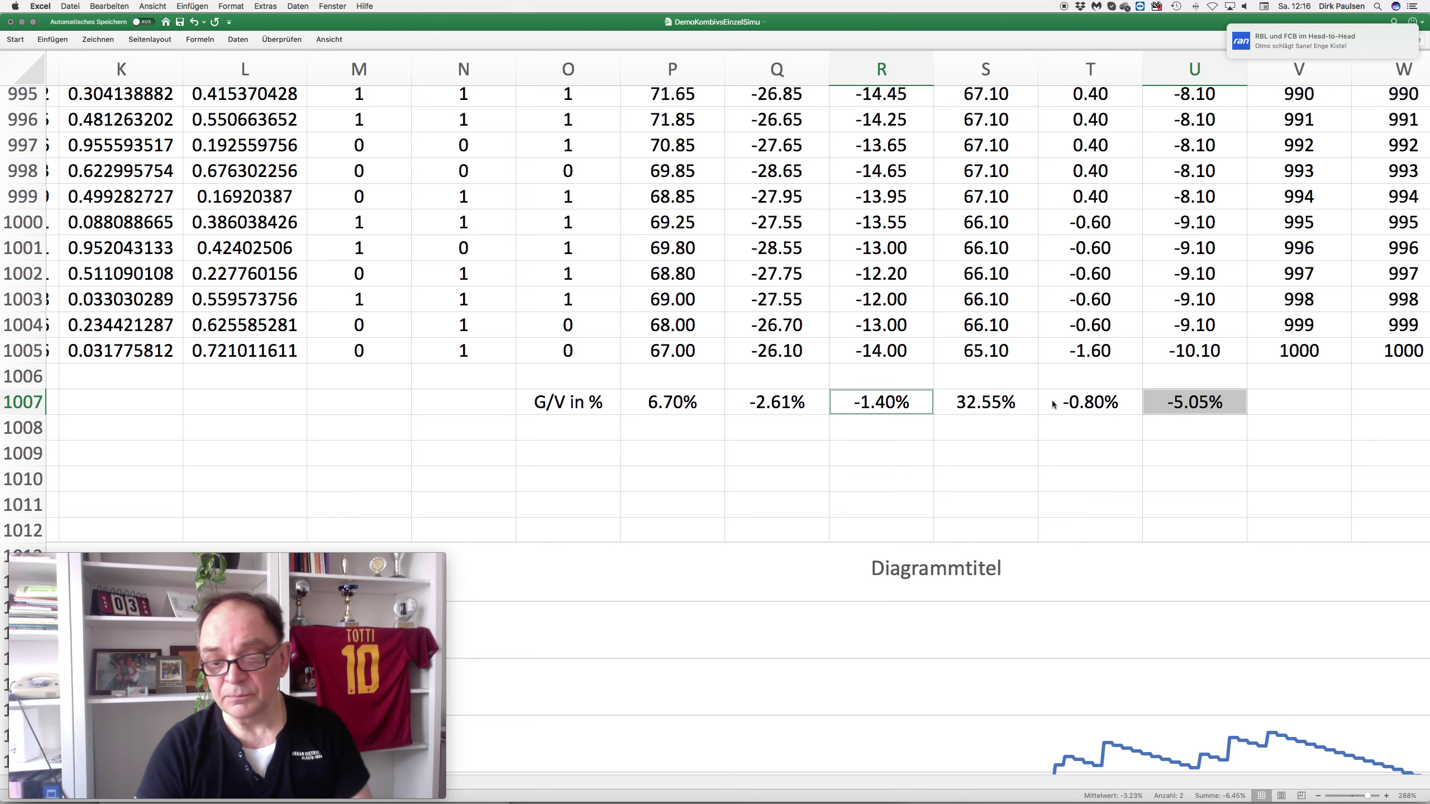
- Highlight the first player type's single-bet result in P1007, and separately the combination-bet results in T1007:U1007
{"action": "left_click", "coordinate": [662, 409]}
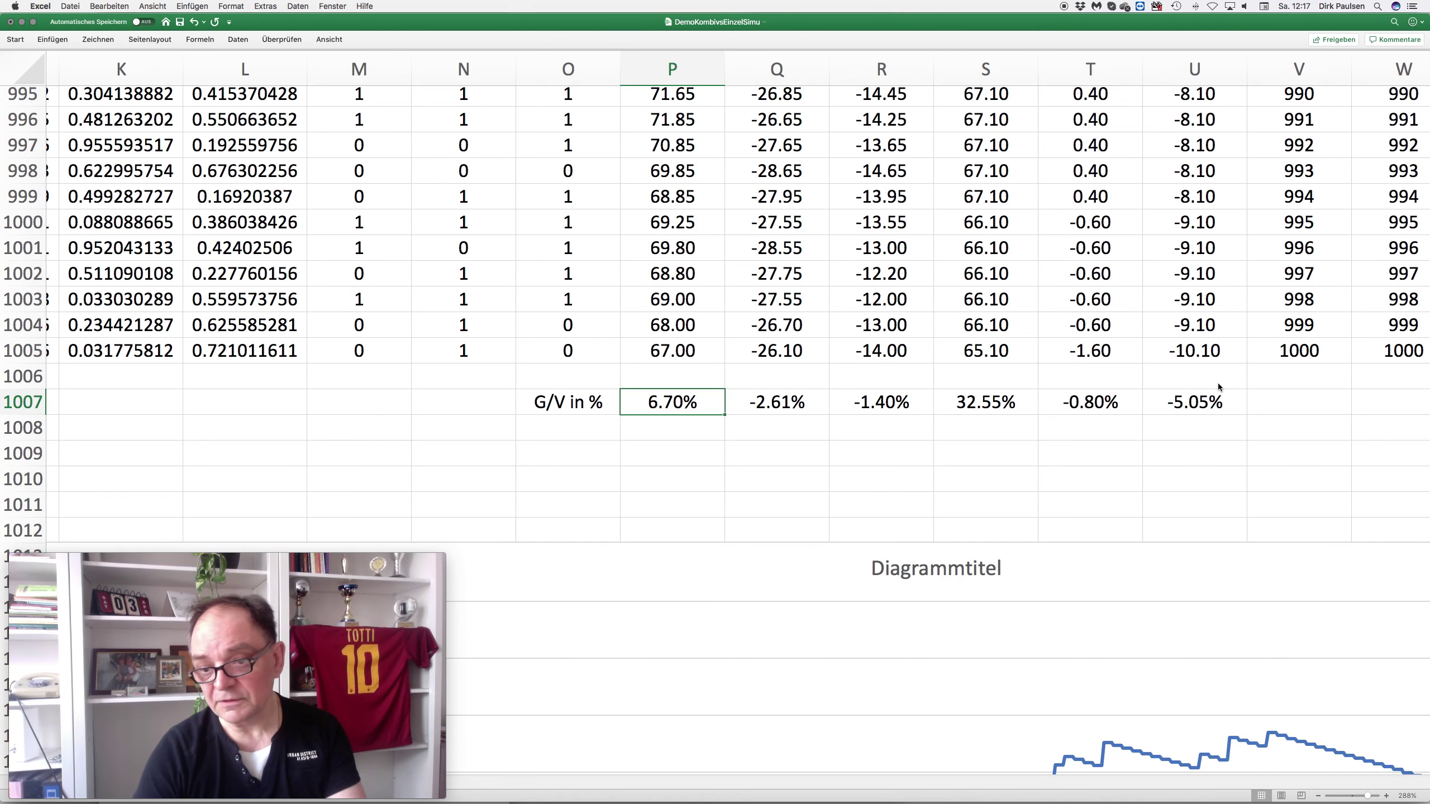
{"action": "left_click_drag", "start_coordinate": [1182, 401], "coordinate": [1095, 403]}
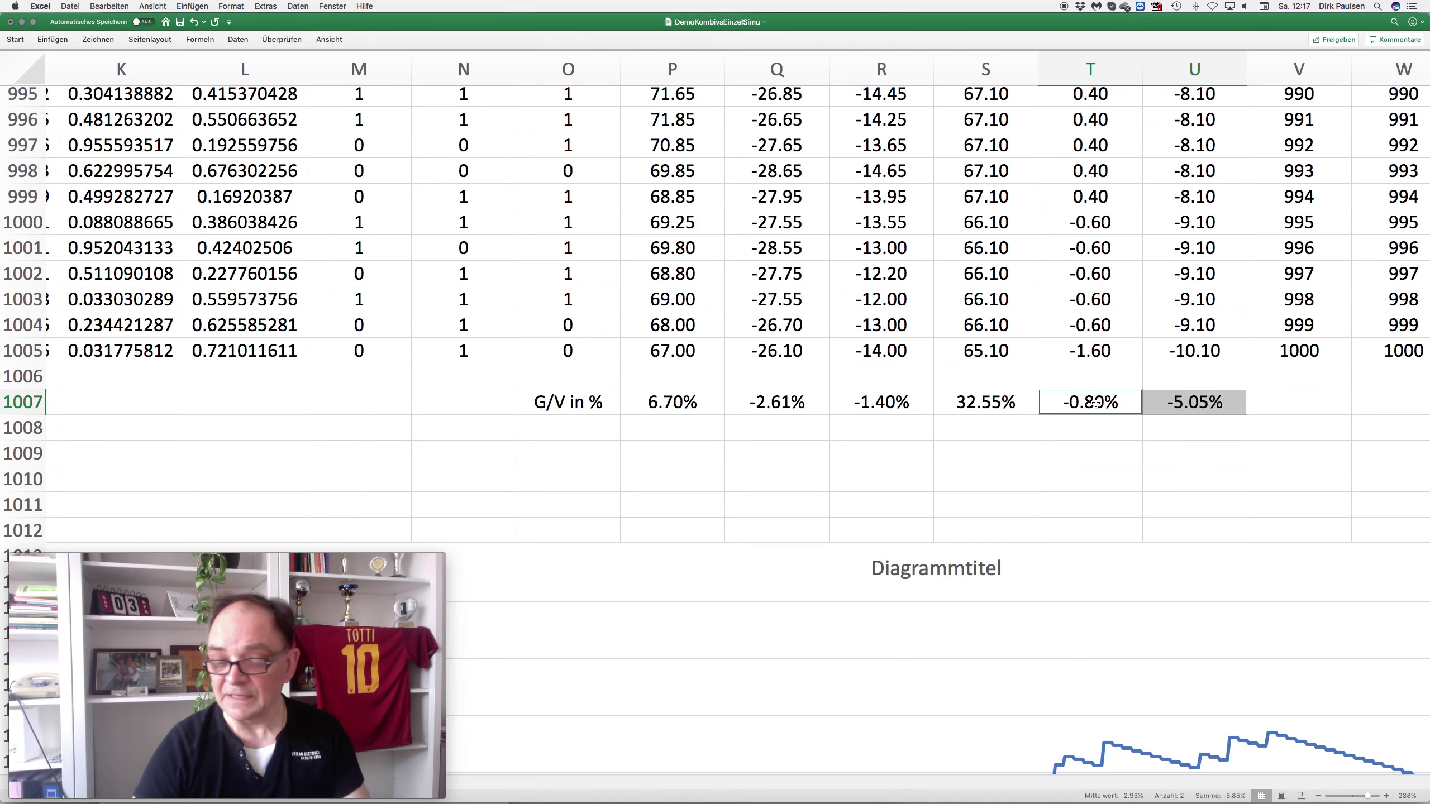
{"action": "scroll", "coordinate": [1094, 401], "scroll_direction": "right", "scroll_amount": 5}
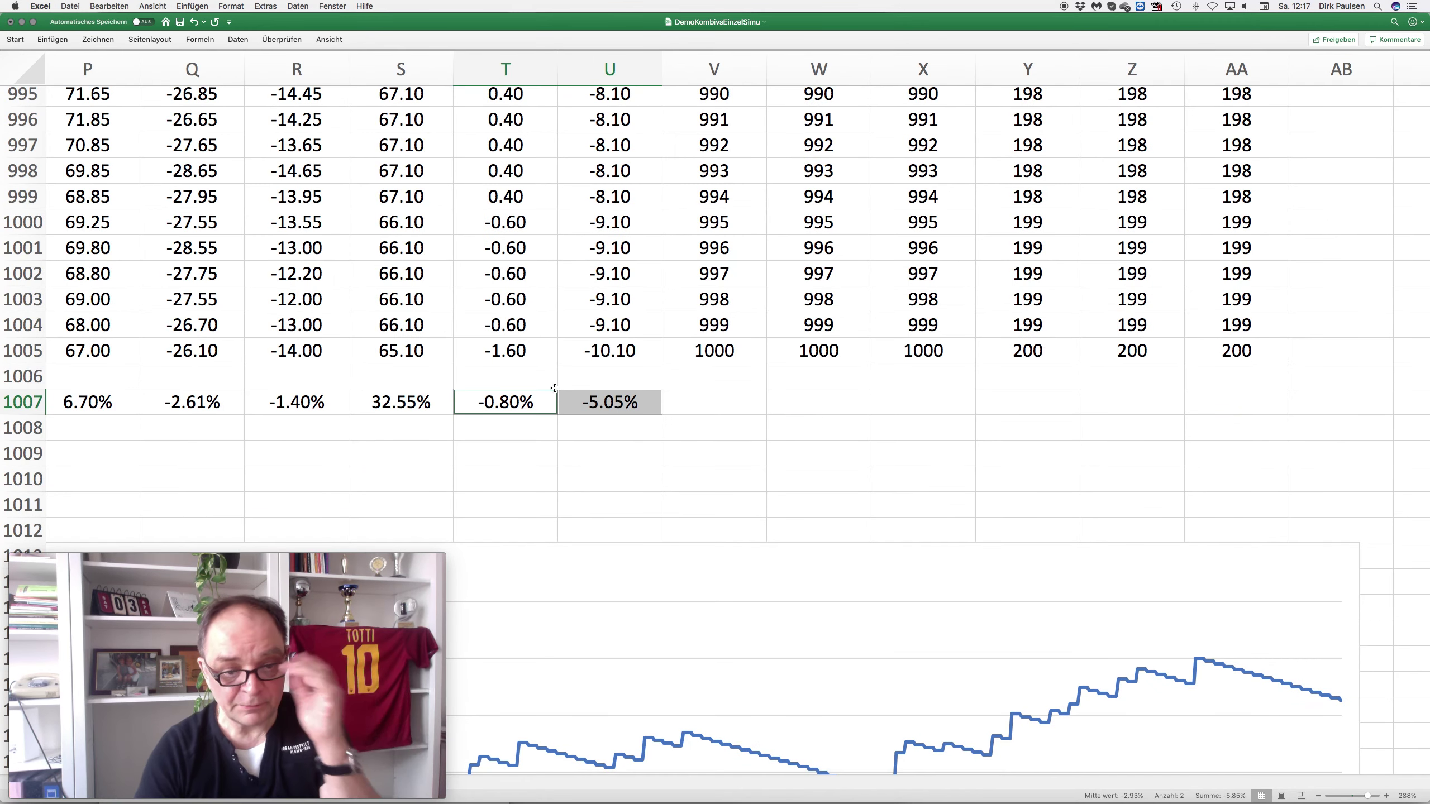
- Enter "=" in the empty cell P1009 to recalculate the simulation with another set of random numbers
{"action": "scroll", "coordinate": [468, 452], "scroll_direction": "left", "scroll_amount": 6}
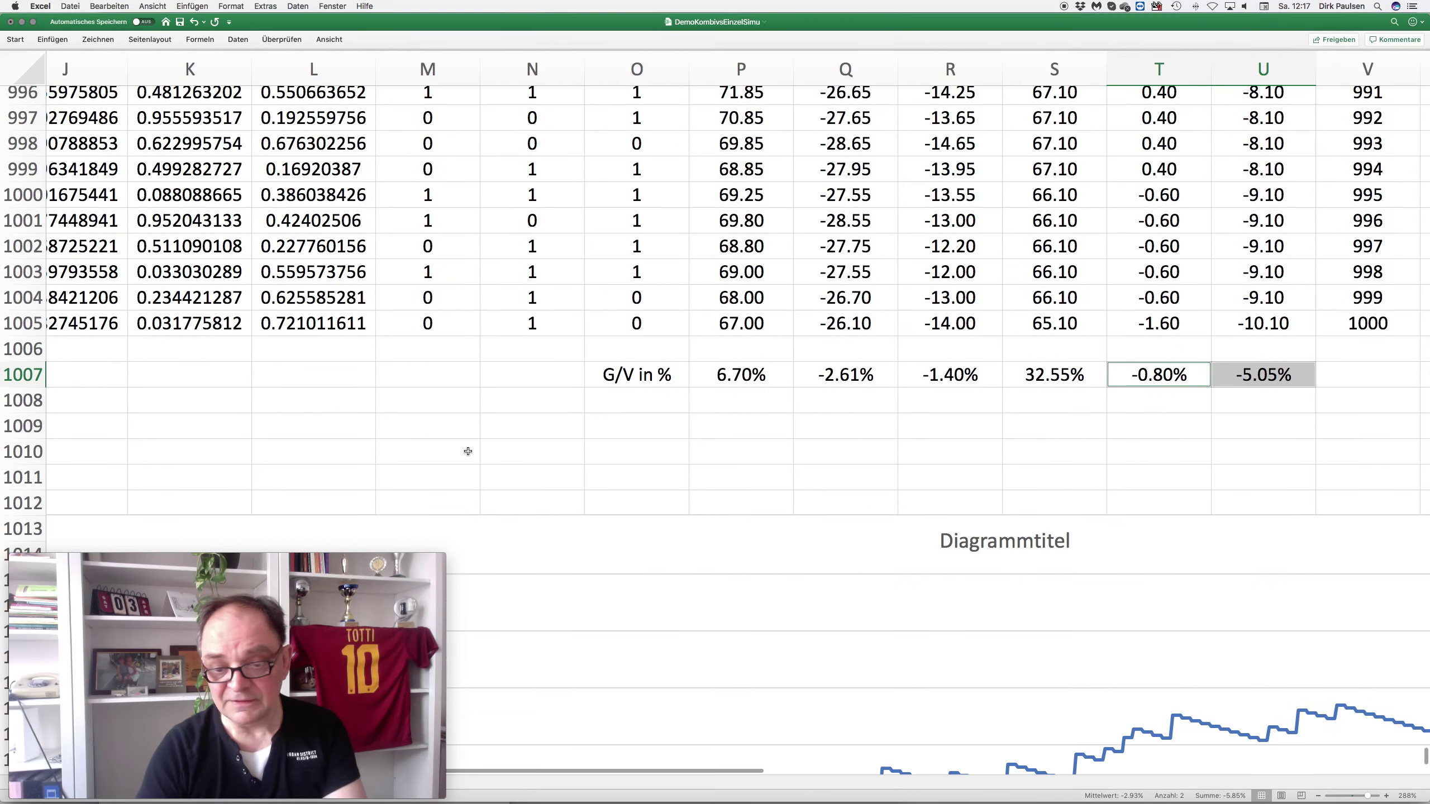
{"action": "left_click", "coordinate": [732, 429]}
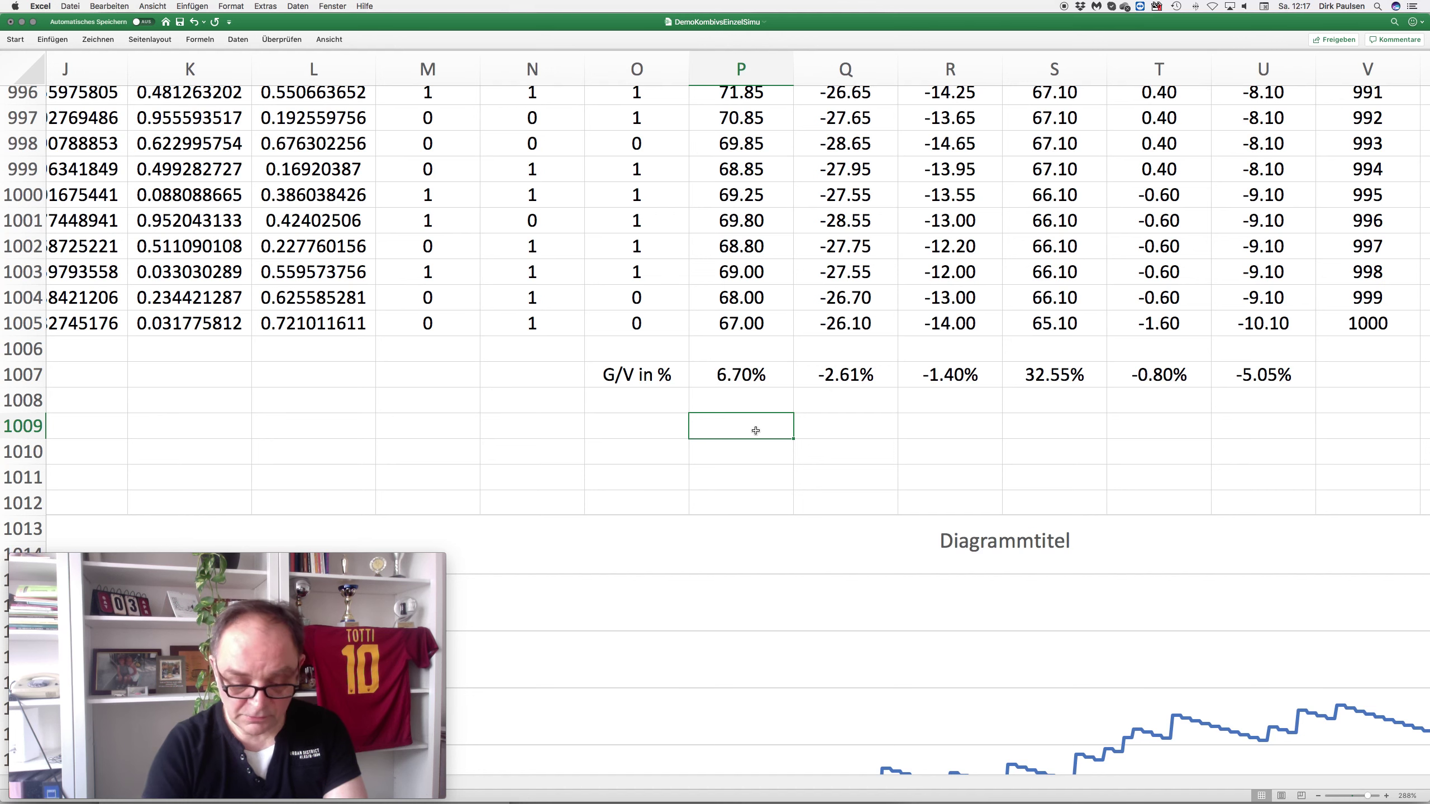
{"action": "type", "text": "="}
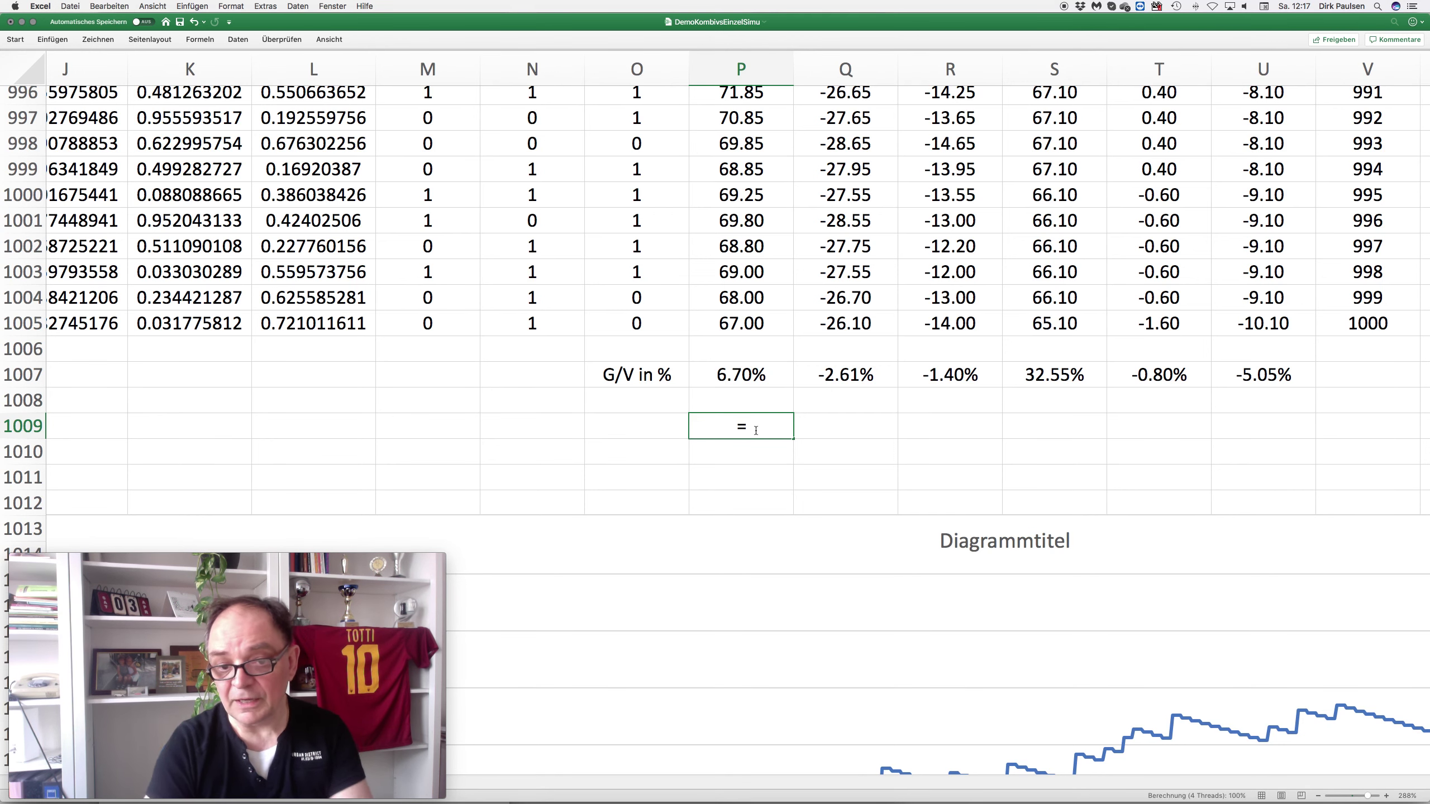
{"action": "key", "text": "Return"}
- Check each recalculated "G/V in %" result from P1007 to U1007, revisiting the combination-bet cells S1007 and T1007
{"action": "left_click", "coordinate": [741, 375]}
{"action": "left_click", "coordinate": [845, 375]}
{"action": "left_click", "coordinate": [950, 377]}
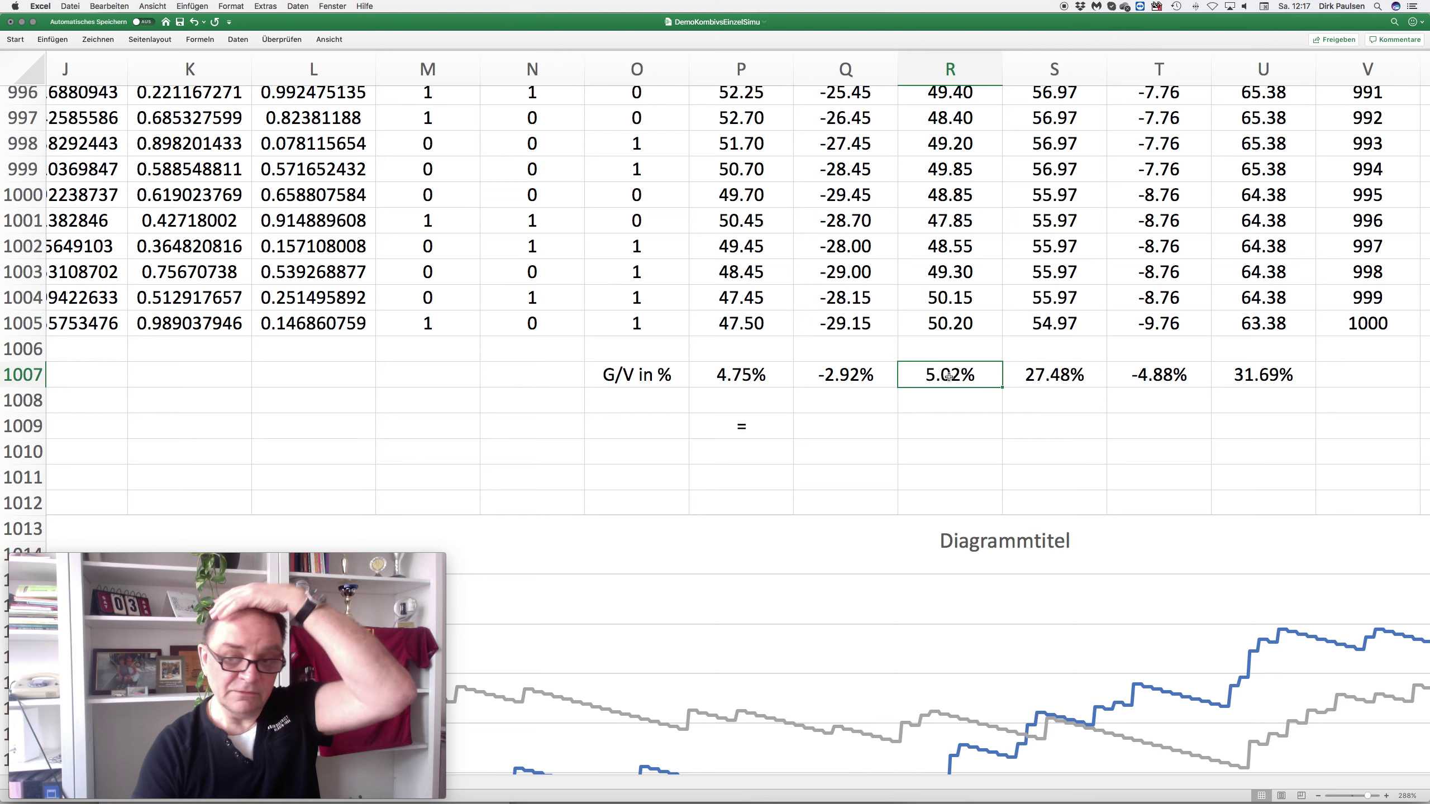
{"action": "left_click", "coordinate": [1070, 375]}
{"action": "left_click", "coordinate": [1160, 375]}
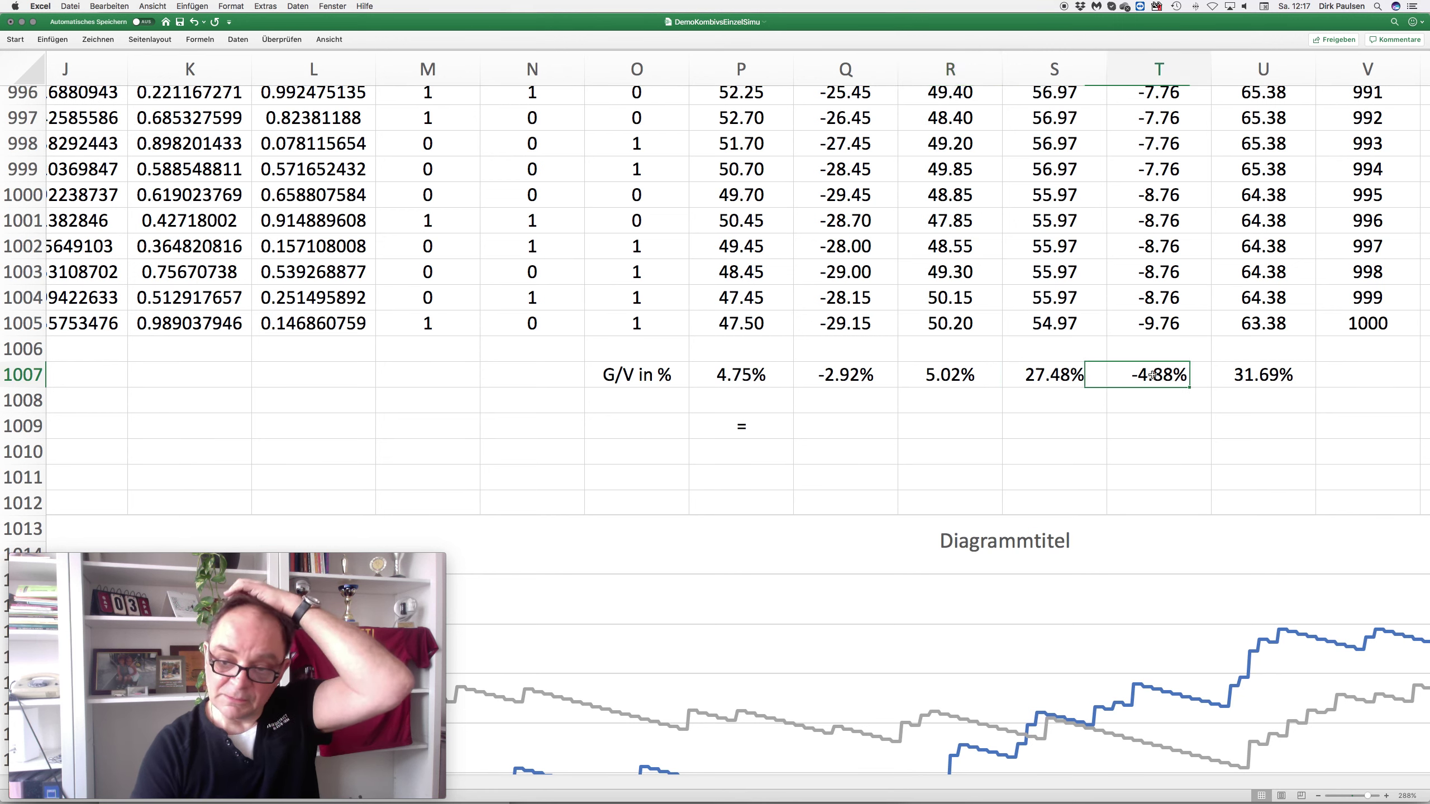
{"action": "left_click", "coordinate": [1266, 376]}
{"action": "left_click", "coordinate": [1044, 377]}
{"action": "left_click", "coordinate": [1167, 375]}
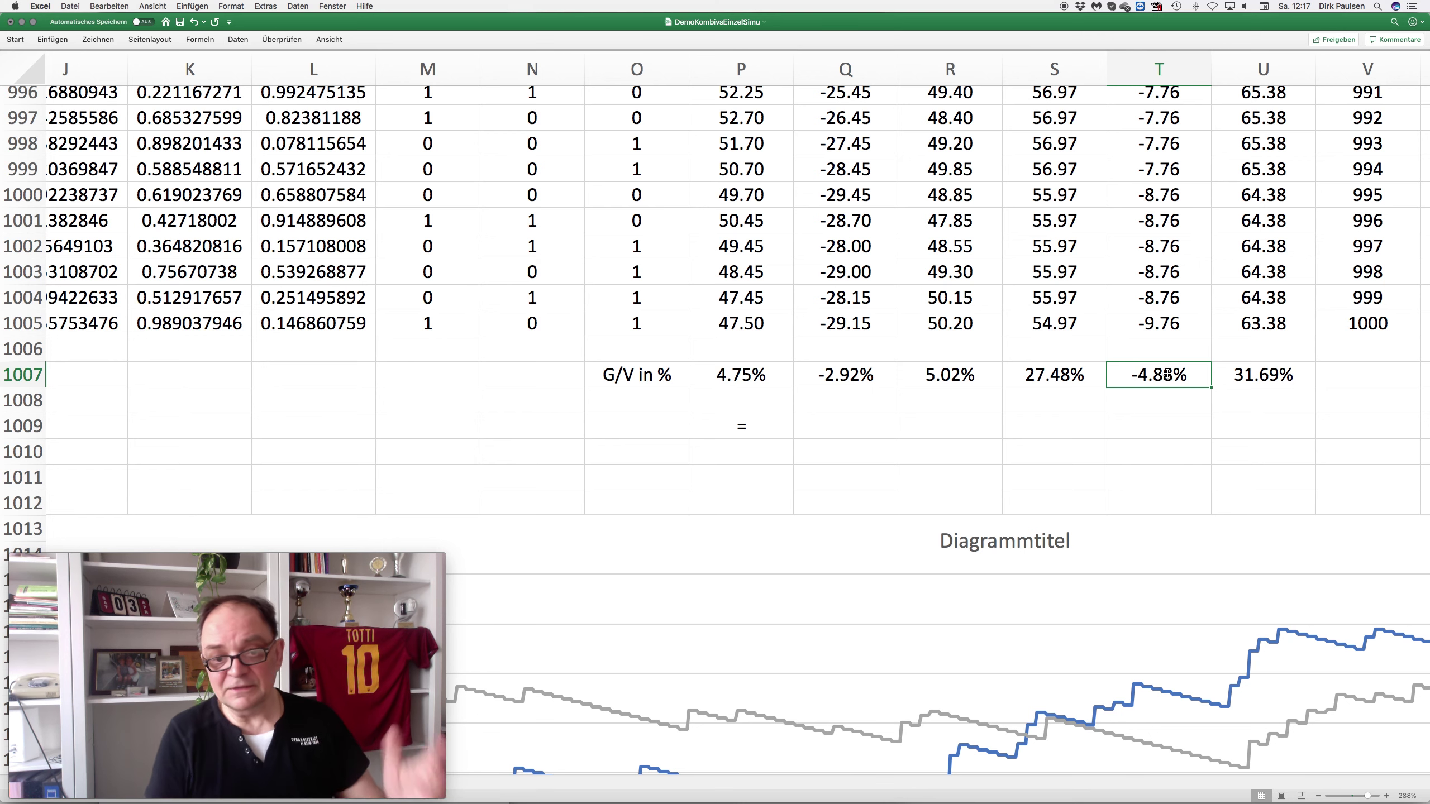
- Compare the recalculated single-bet and combination-bet results above the chart, pairing P1007 with S1007 and Q1007 with T1007
{"action": "scroll", "coordinate": [1167, 374], "scroll_direction": "down", "scroll_amount": 10}
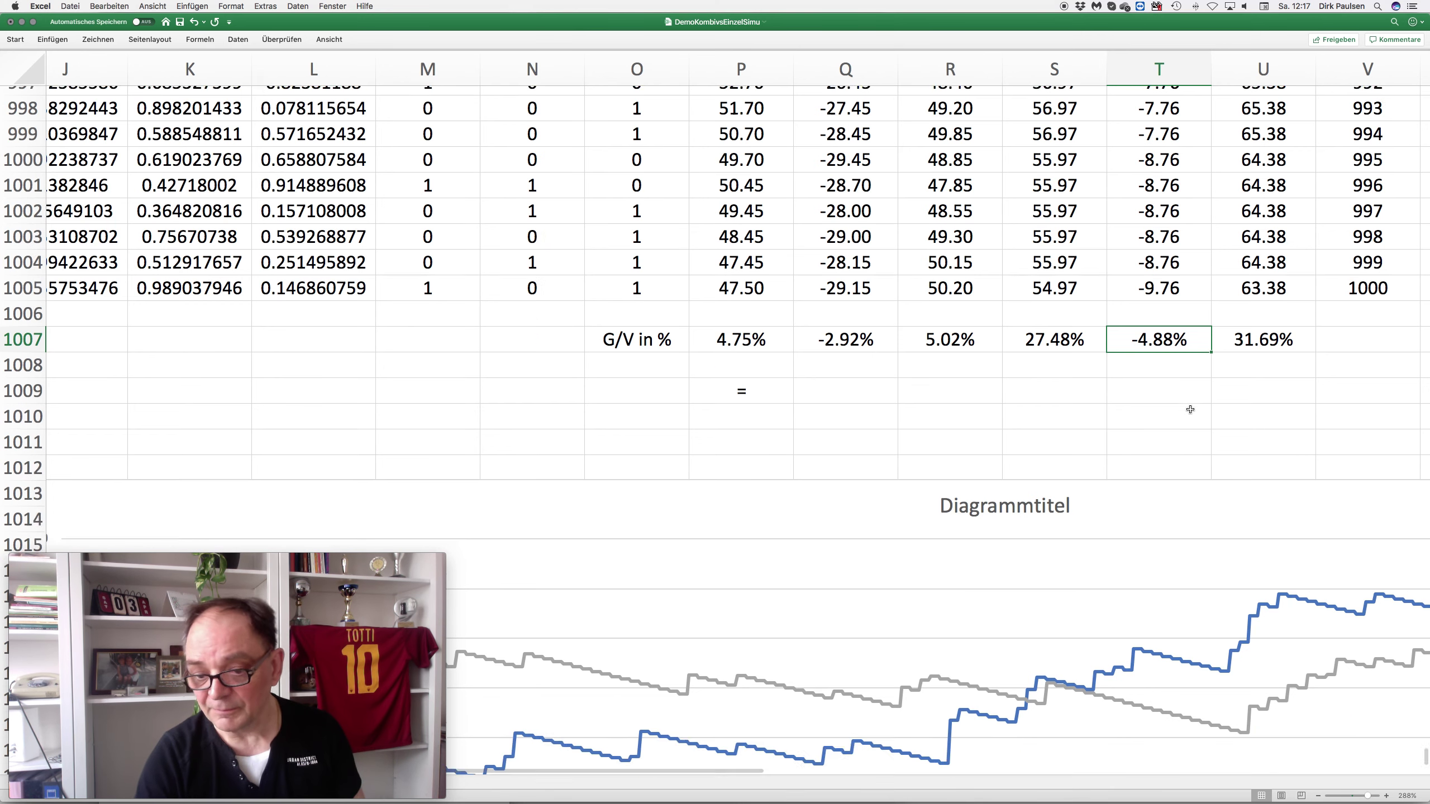
{"action": "scroll", "coordinate": [1014, 277], "scroll_direction": "up", "scroll_amount": 4}
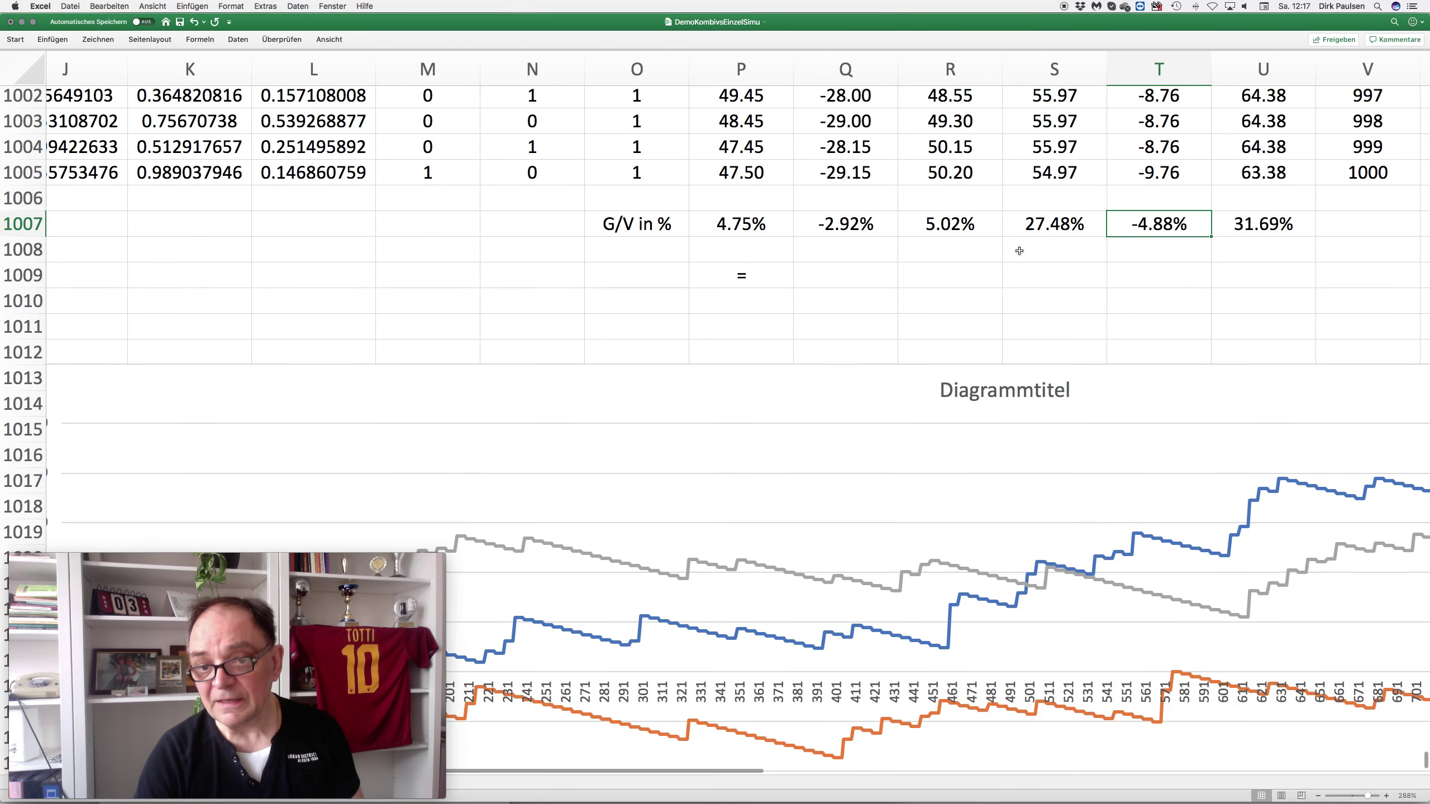
{"action": "left_click", "coordinate": [1052, 222]}
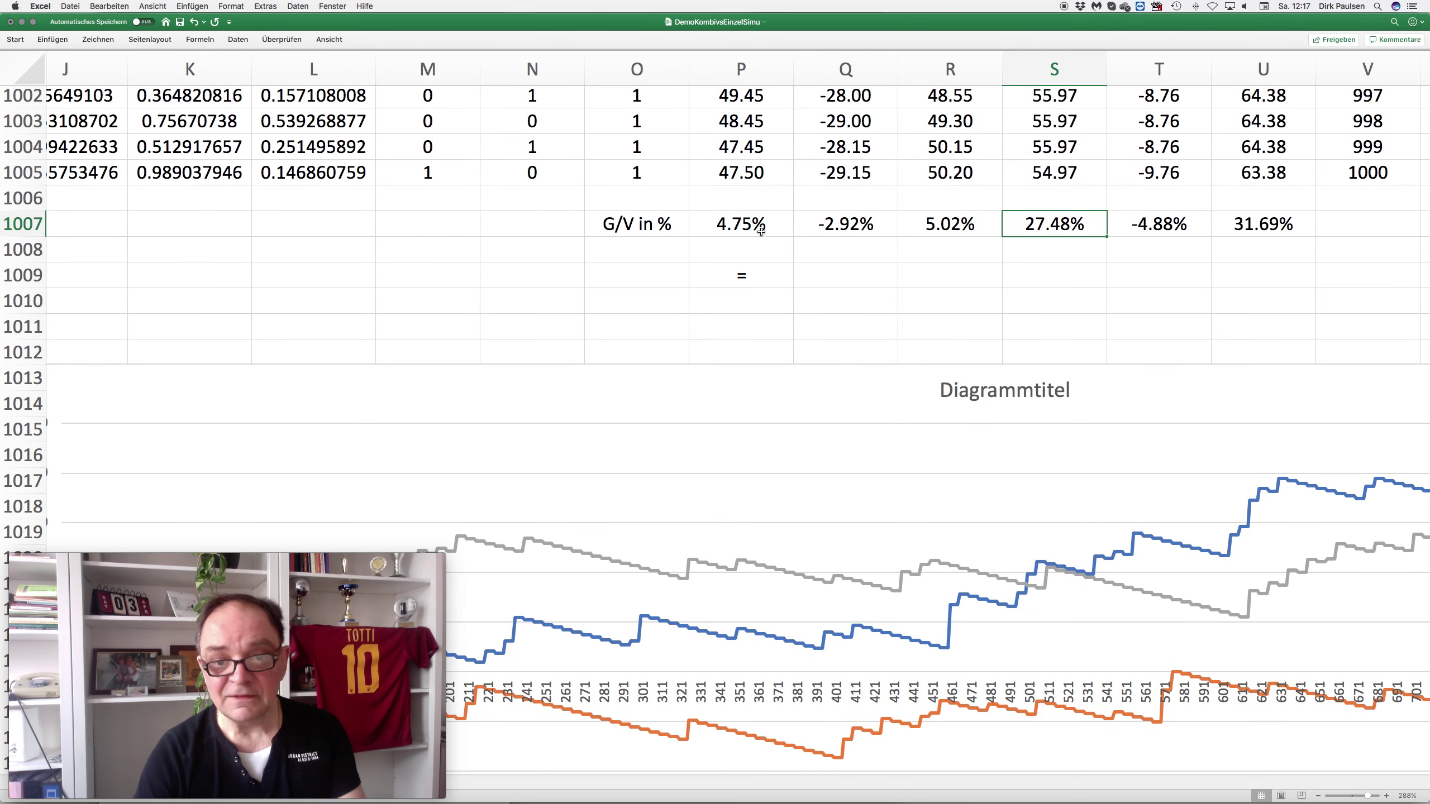
{"action": "left_click", "coordinate": [739, 226], "text": "super"}
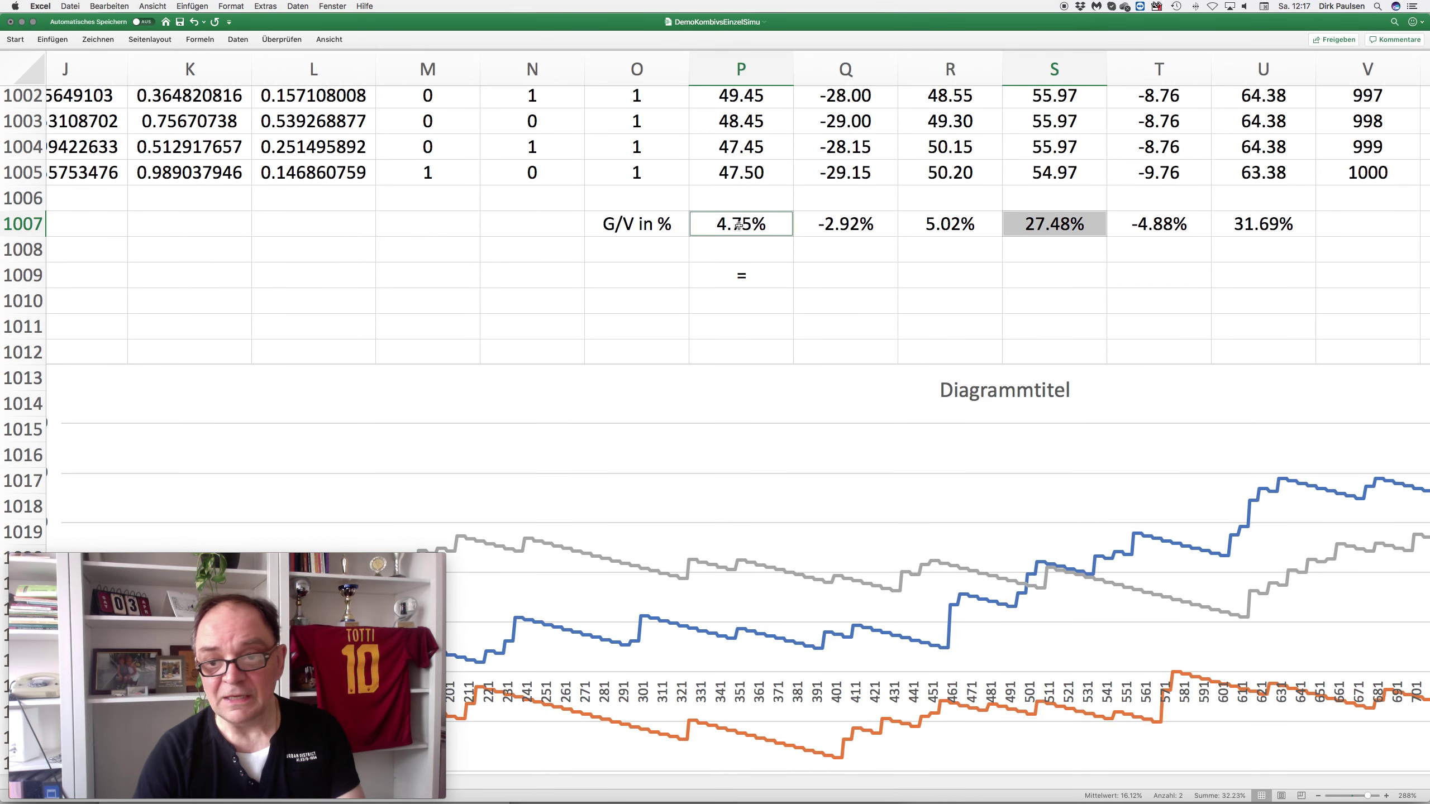
{"action": "left_click", "coordinate": [839, 224]}
{"action": "left_click", "coordinate": [1158, 222], "text": "super"}
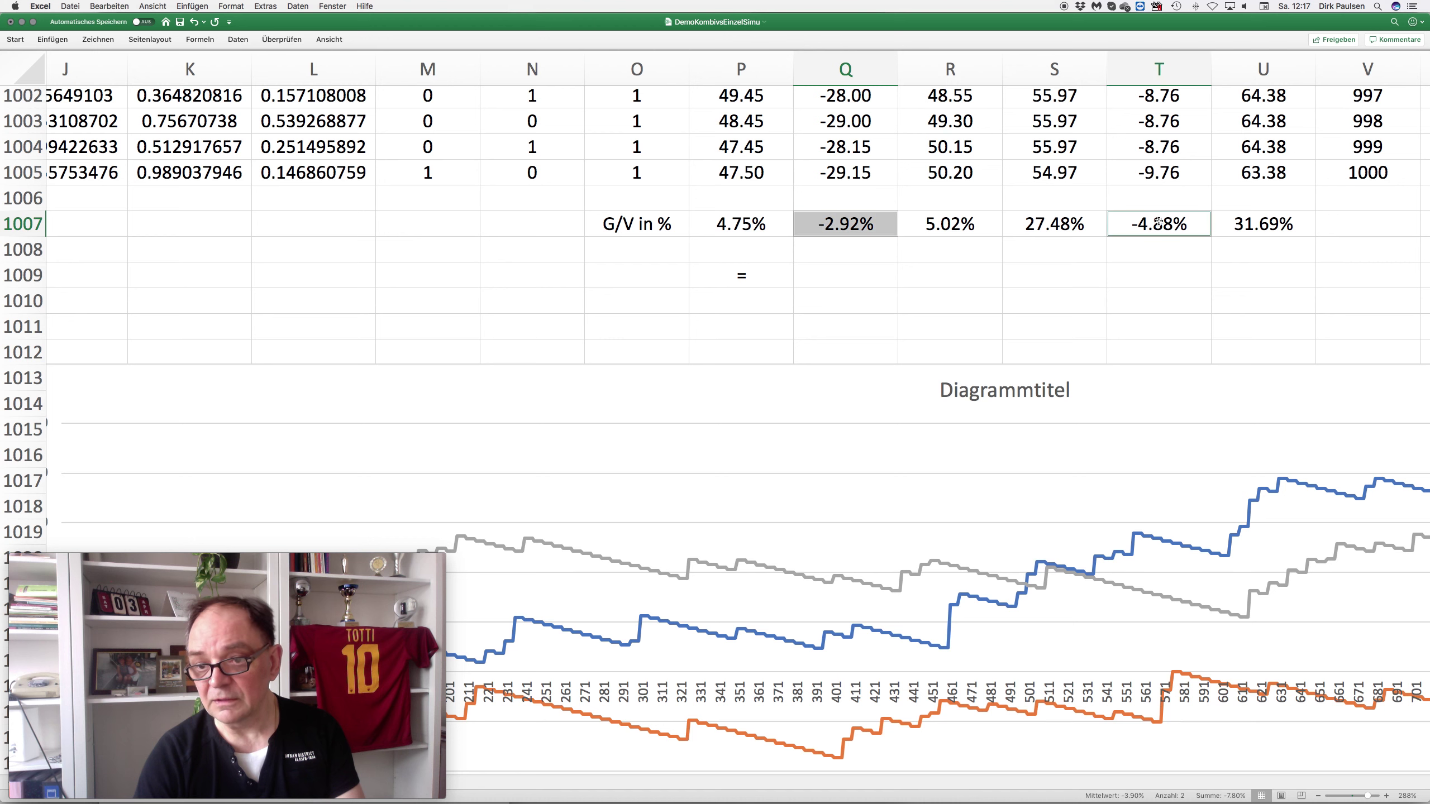
{"action": "left_click", "coordinate": [836, 226]}
{"action": "left_click", "coordinate": [1143, 224], "text": "super"}
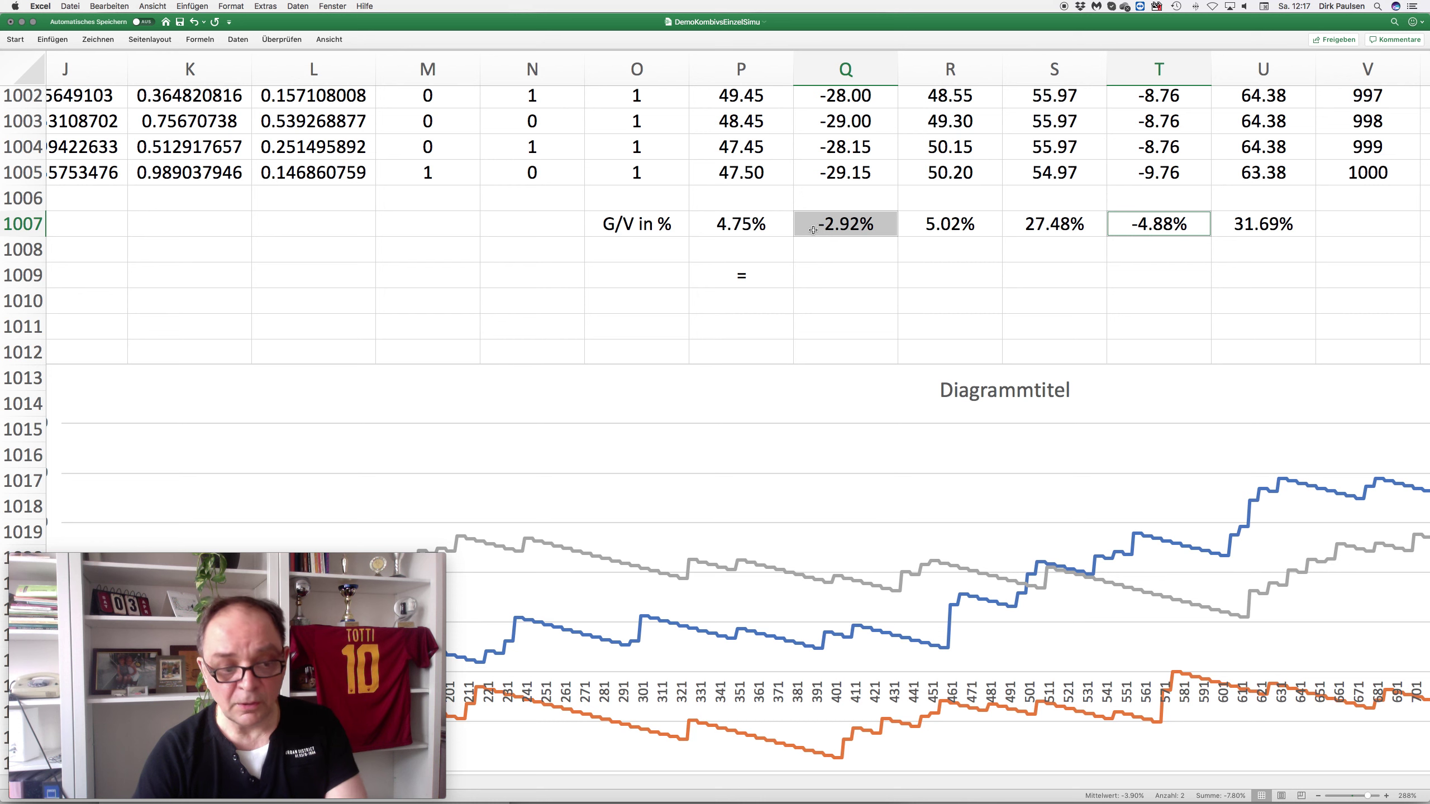
{"action": "left_click", "coordinate": [720, 227]}
{"action": "left_click", "coordinate": [1039, 222], "text": "super"}
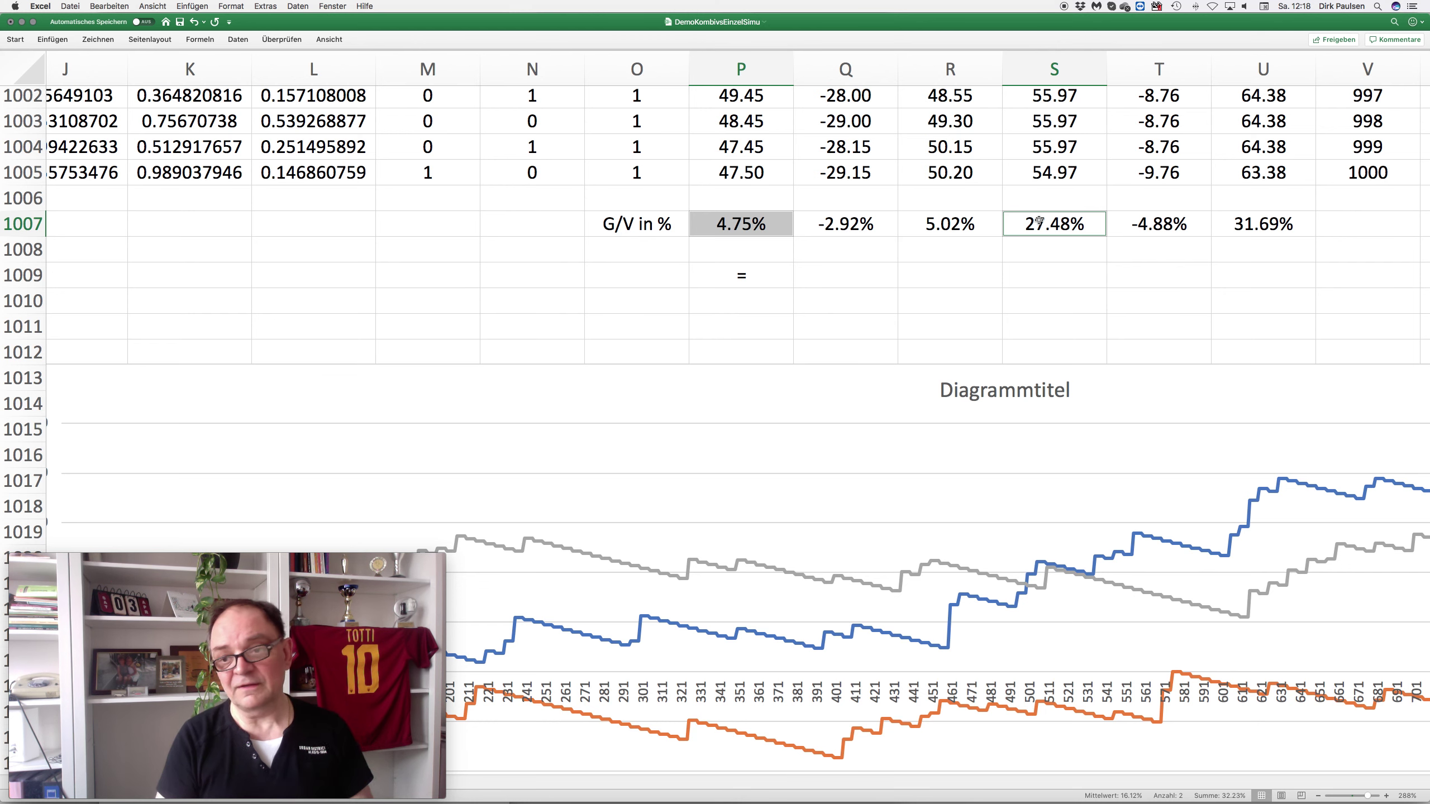
- Compare the first player type's single-bet and combination-bet totals in P1005 and S1005, and their percentages in P1007 and S1007
{"action": "scroll", "coordinate": [1261, 230], "scroll_direction": "right", "scroll_amount": 5}
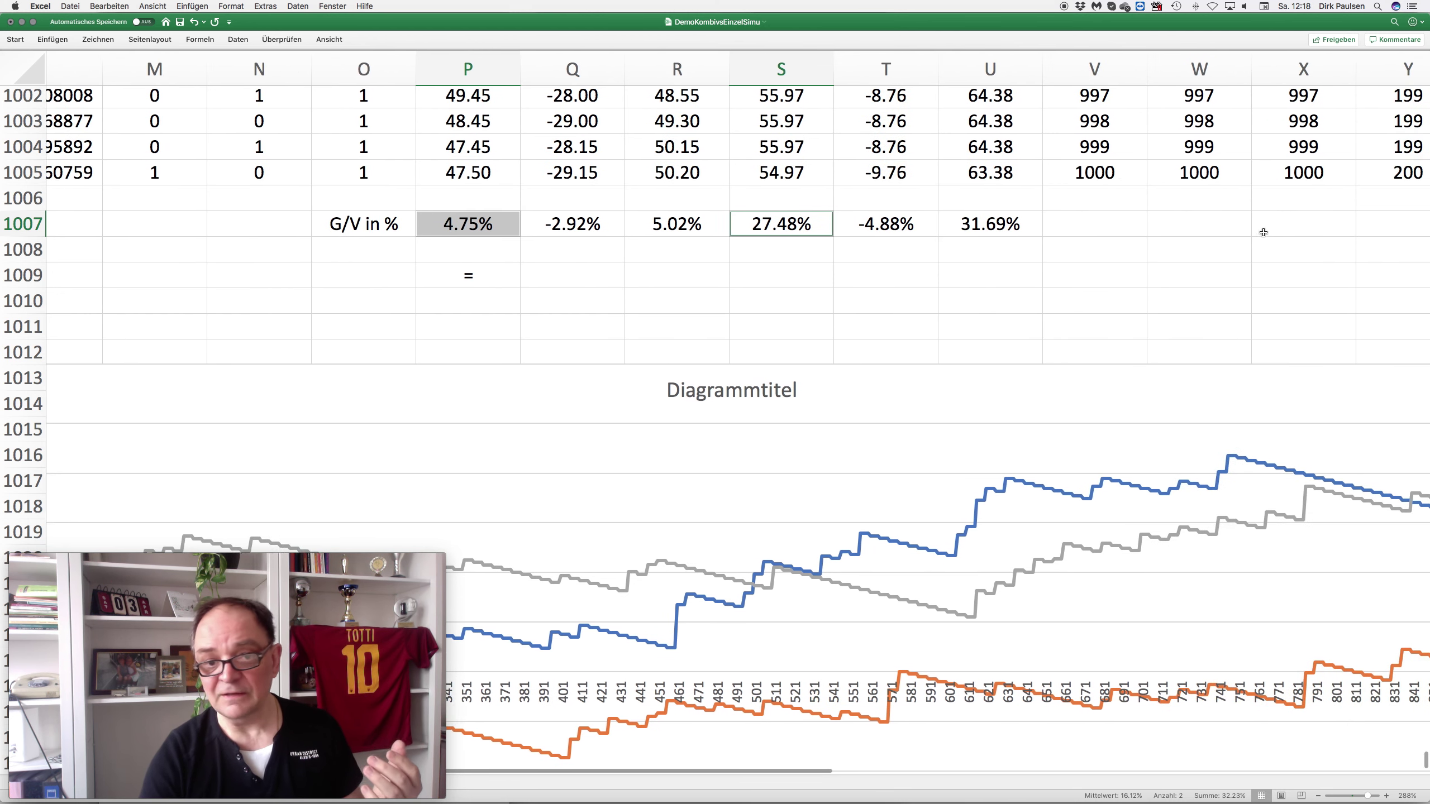
{"action": "left_click", "coordinate": [775, 167]}
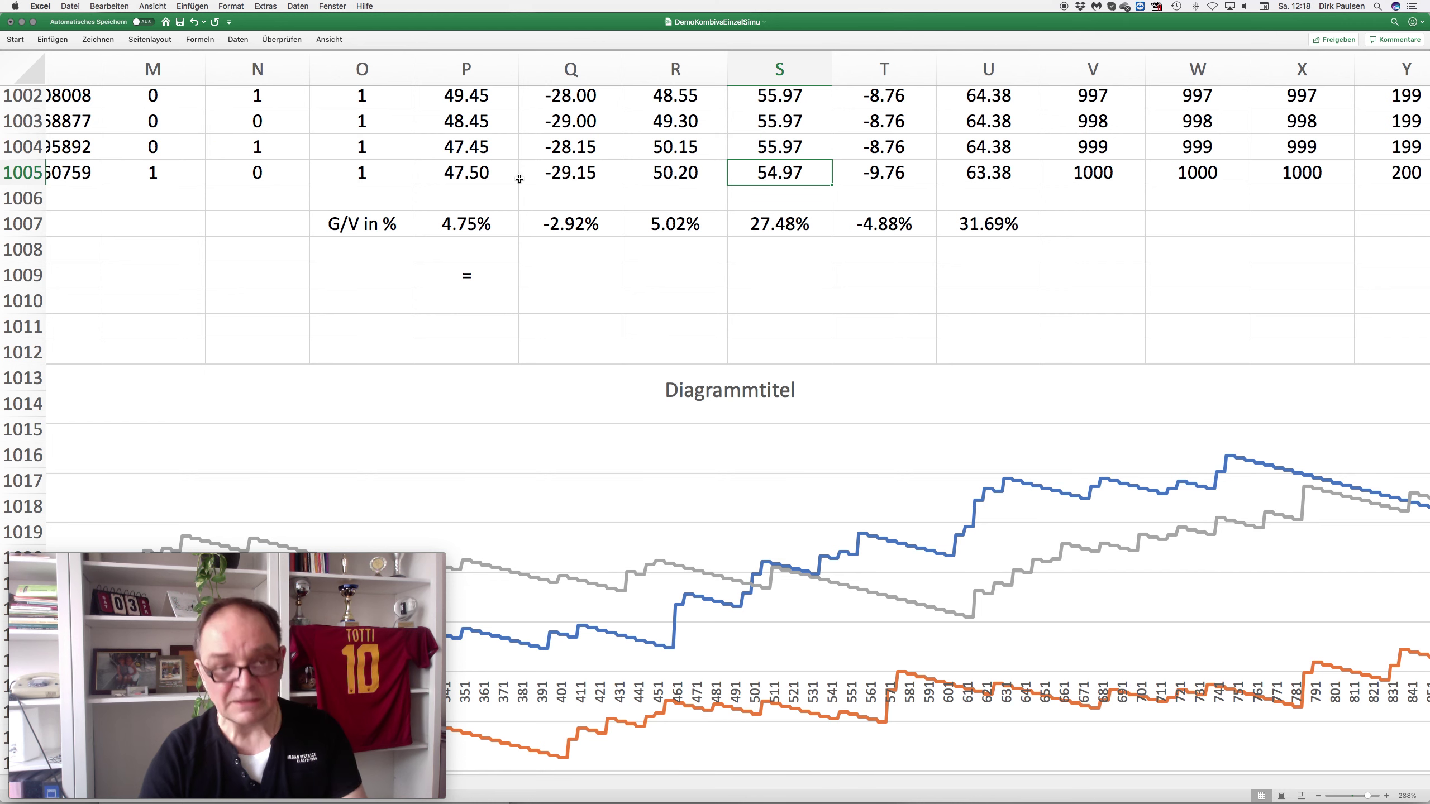
{"action": "left_click", "coordinate": [466, 178], "text": "super"}
{"action": "left_click", "coordinate": [778, 237]}
{"action": "left_click", "coordinate": [463, 227], "text": "super"}
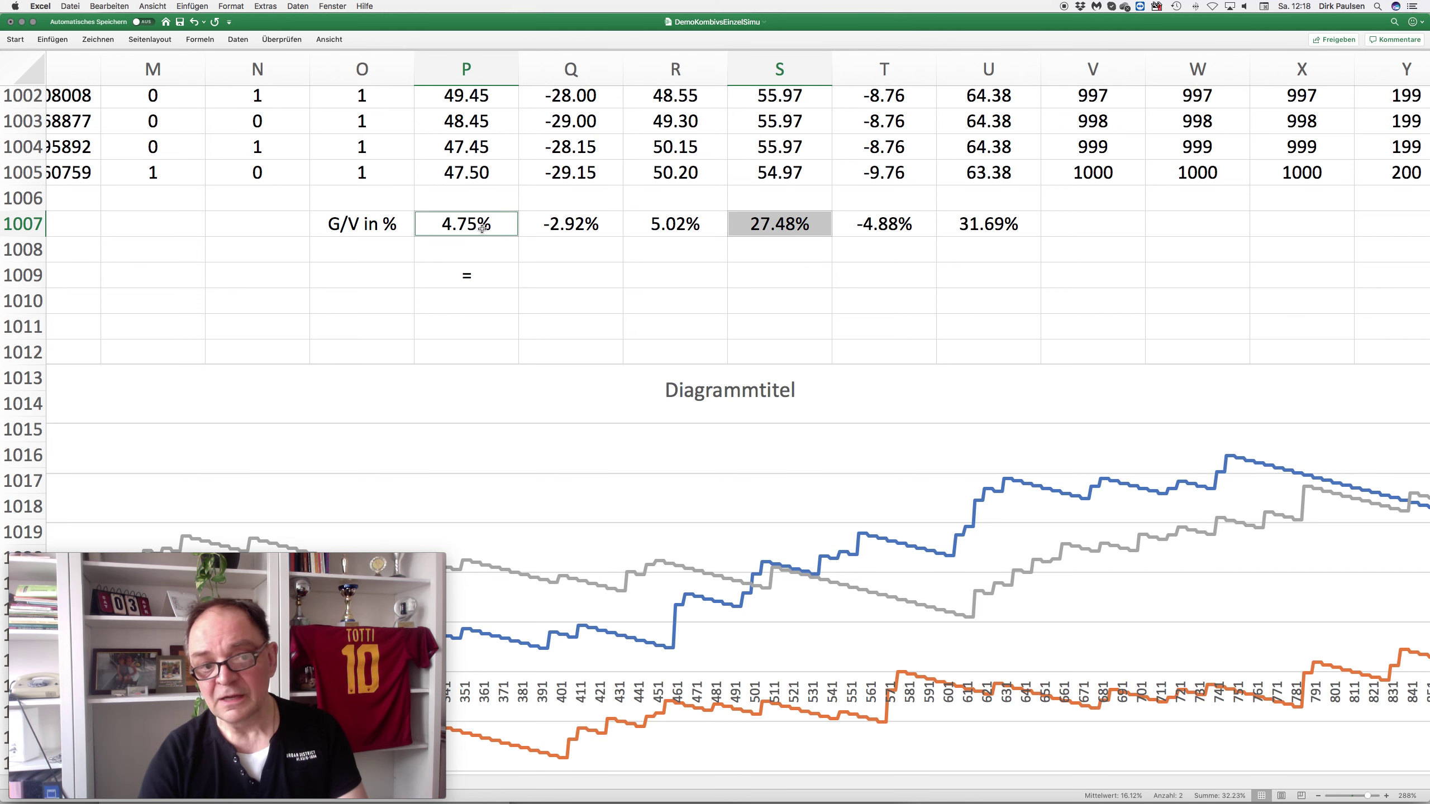
- Highlight the final bet counts for single bets in V1005:X1005 and for combination bets in Y1005:AA1005
{"action": "scroll", "coordinate": [1239, 170], "scroll_direction": "right", "scroll_amount": 5}
{"action": "left_click_drag", "start_coordinate": [775, 172], "coordinate": [1007, 171]}
{"action": "left_click_drag", "start_coordinate": [1110, 164], "coordinate": [1306, 169]}
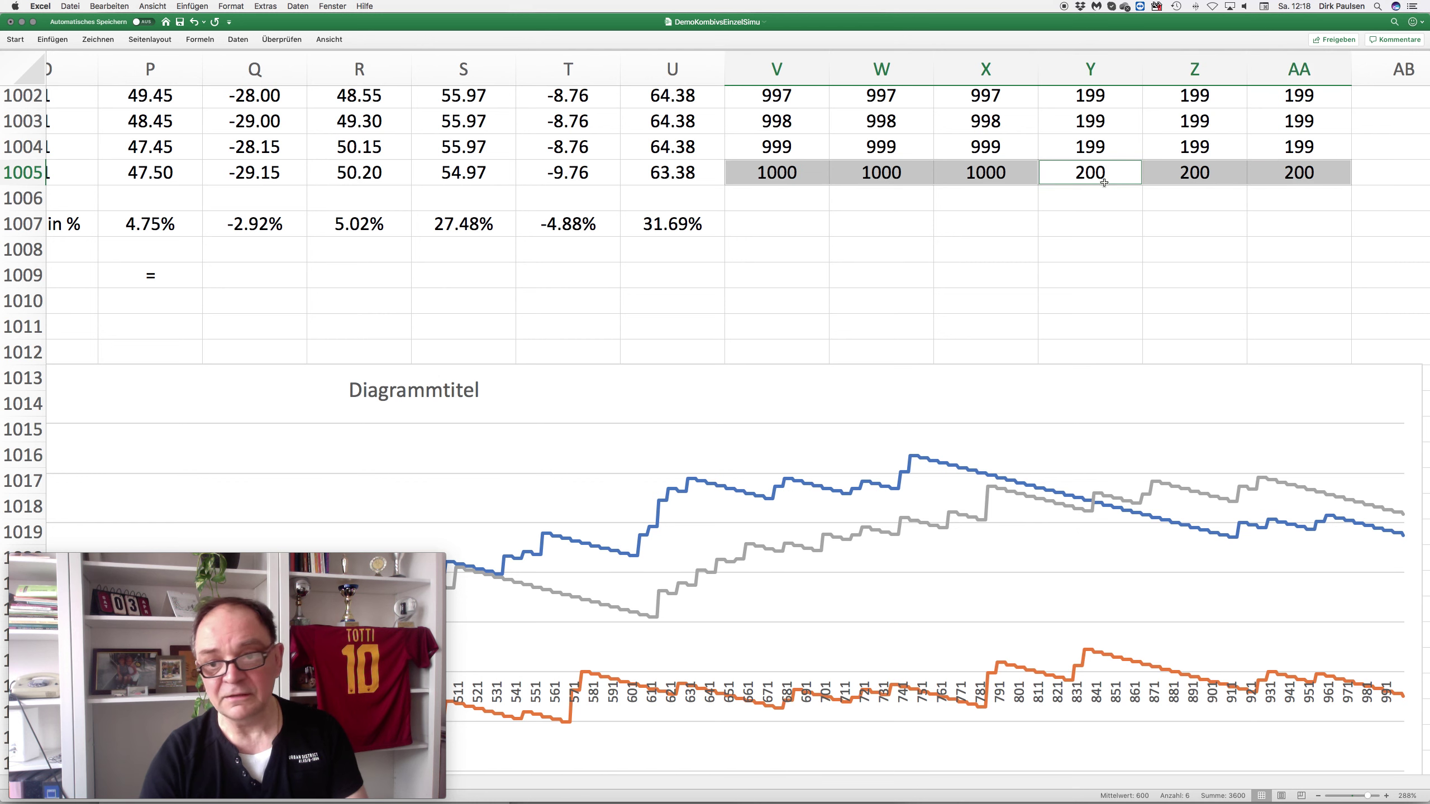
{"action": "left_click", "coordinate": [1009, 178], "text": "super"}
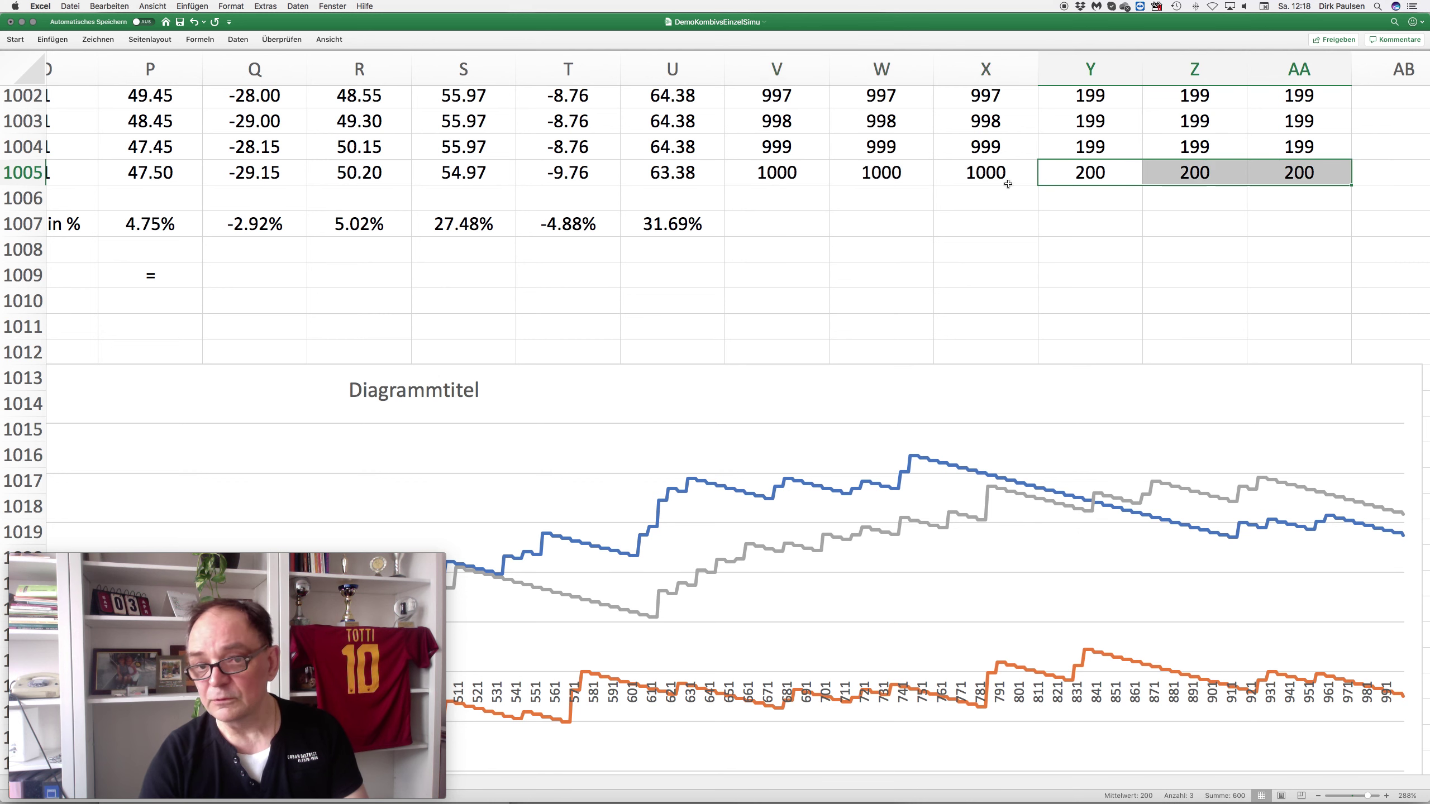
- Revisit the first player type's totals in S1005 and P1005, and pair the percentage results P1007 and S1007
{"action": "left_click", "coordinate": [449, 168]}
{"action": "left_click", "coordinate": [145, 175], "text": "super"}
{"action": "left_click", "coordinate": [145, 216]}
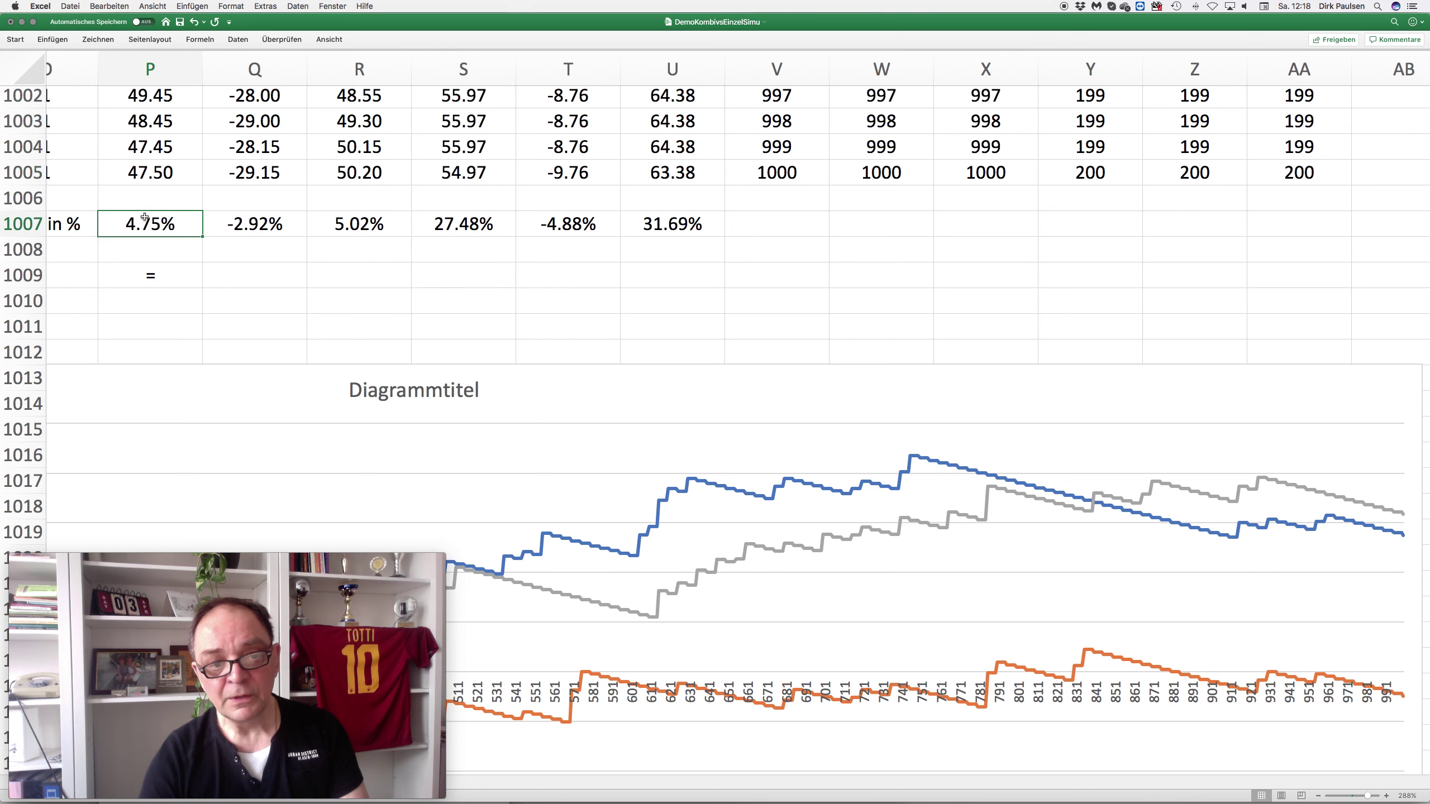
{"action": "left_click", "coordinate": [468, 228], "text": "super"}
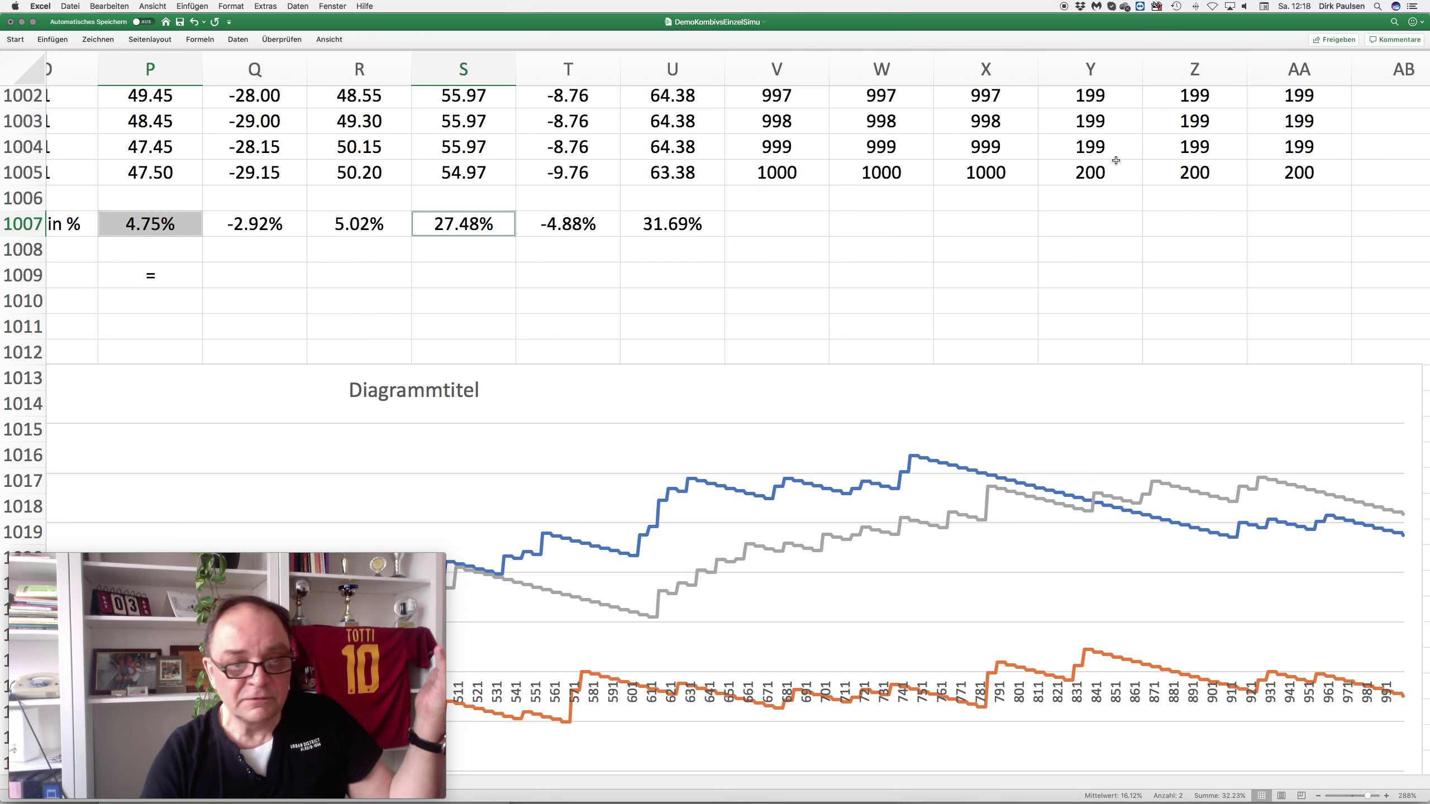
{"action": "left_click", "coordinate": [458, 174]}
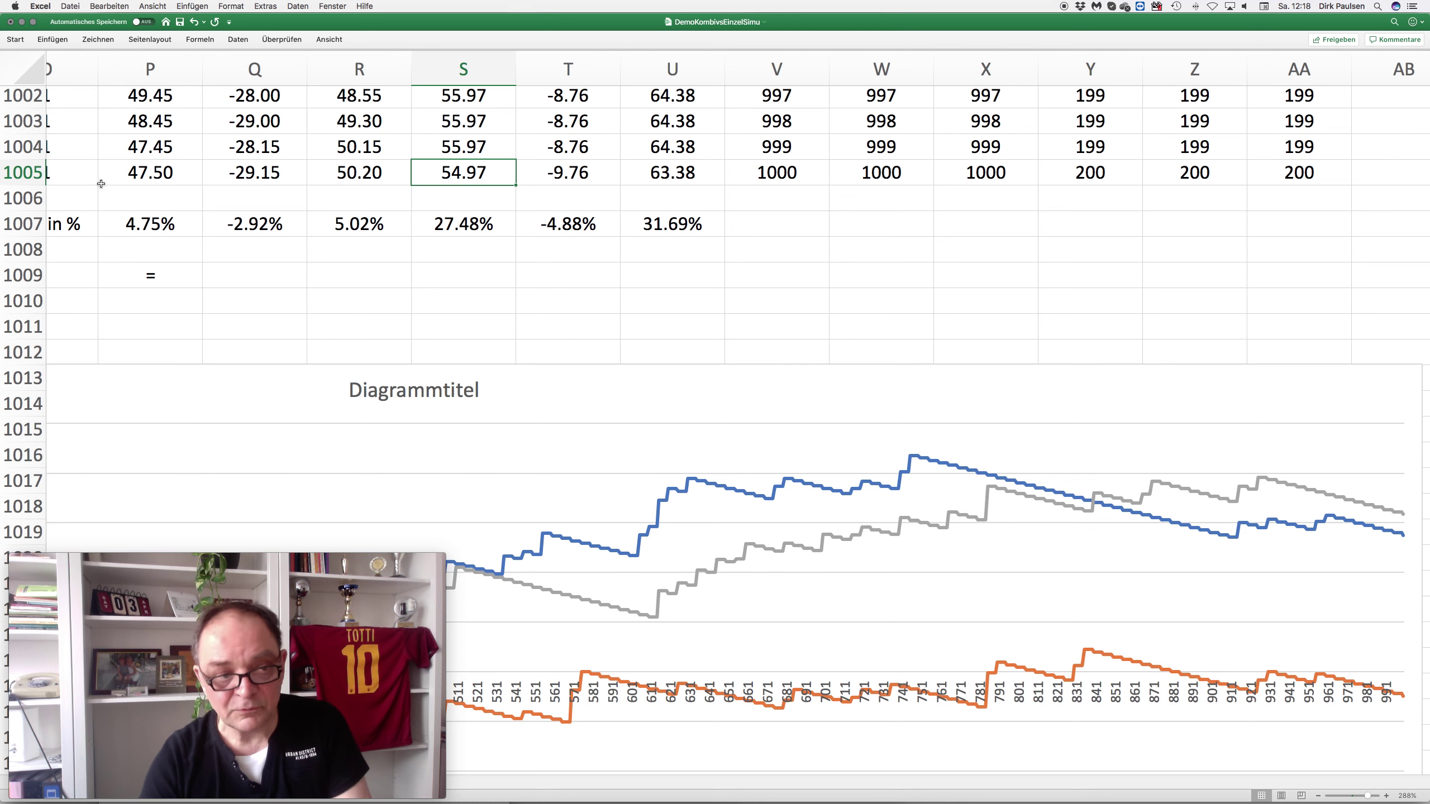
- Clear the "=" from cell P1009 to recalculate the simulation with new random numbers
{"action": "left_click", "coordinate": [147, 275]}
{"action": "key", "text": "Return"}
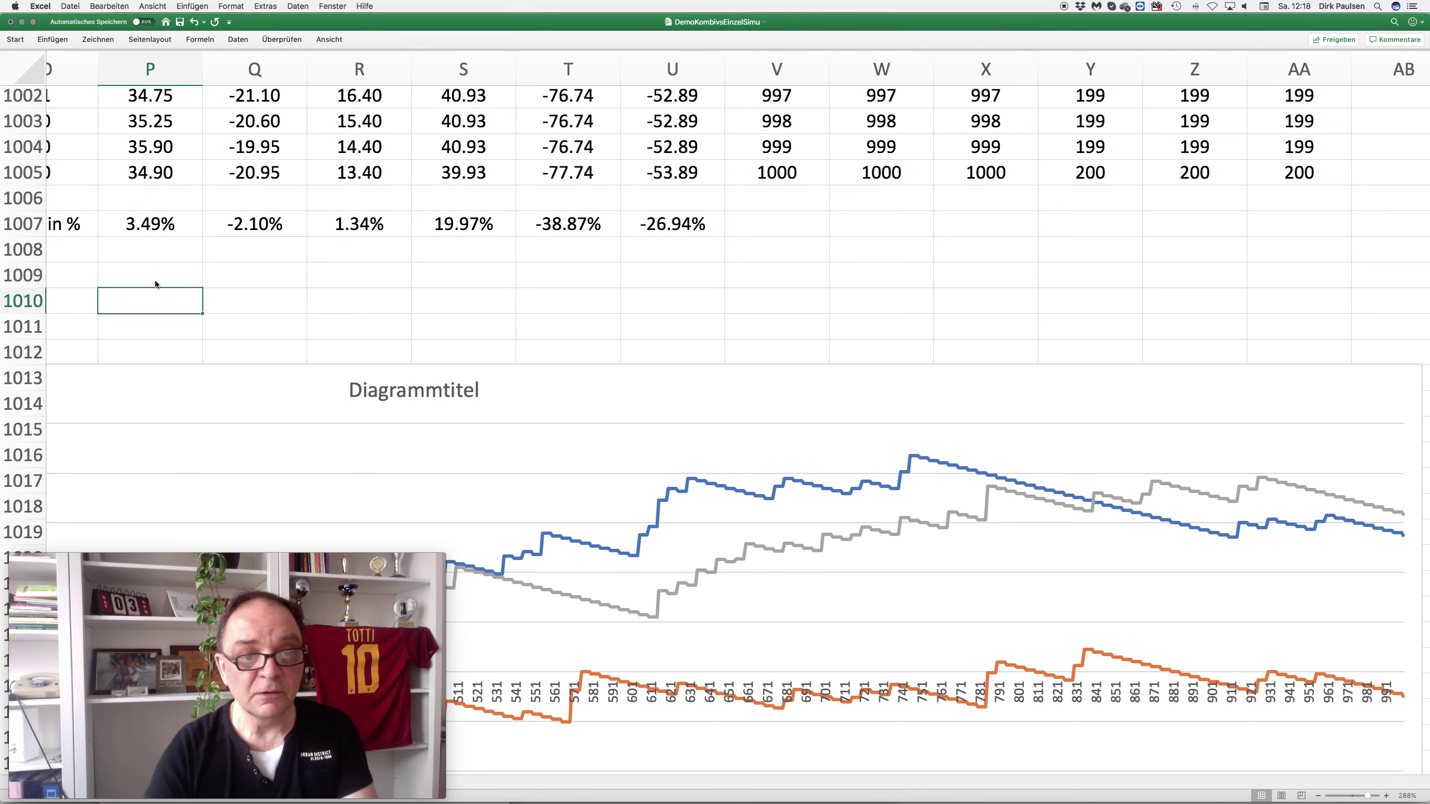
- Compare the first player type's recalculated percentages in S1007 and P1007, and the totals in P1005 and S1005
{"action": "left_click", "coordinate": [505, 223]}
{"action": "left_click", "coordinate": [163, 223], "text": "super"}
{"action": "left_click", "coordinate": [172, 175]}
{"action": "left_click", "coordinate": [466, 167], "text": "super"}
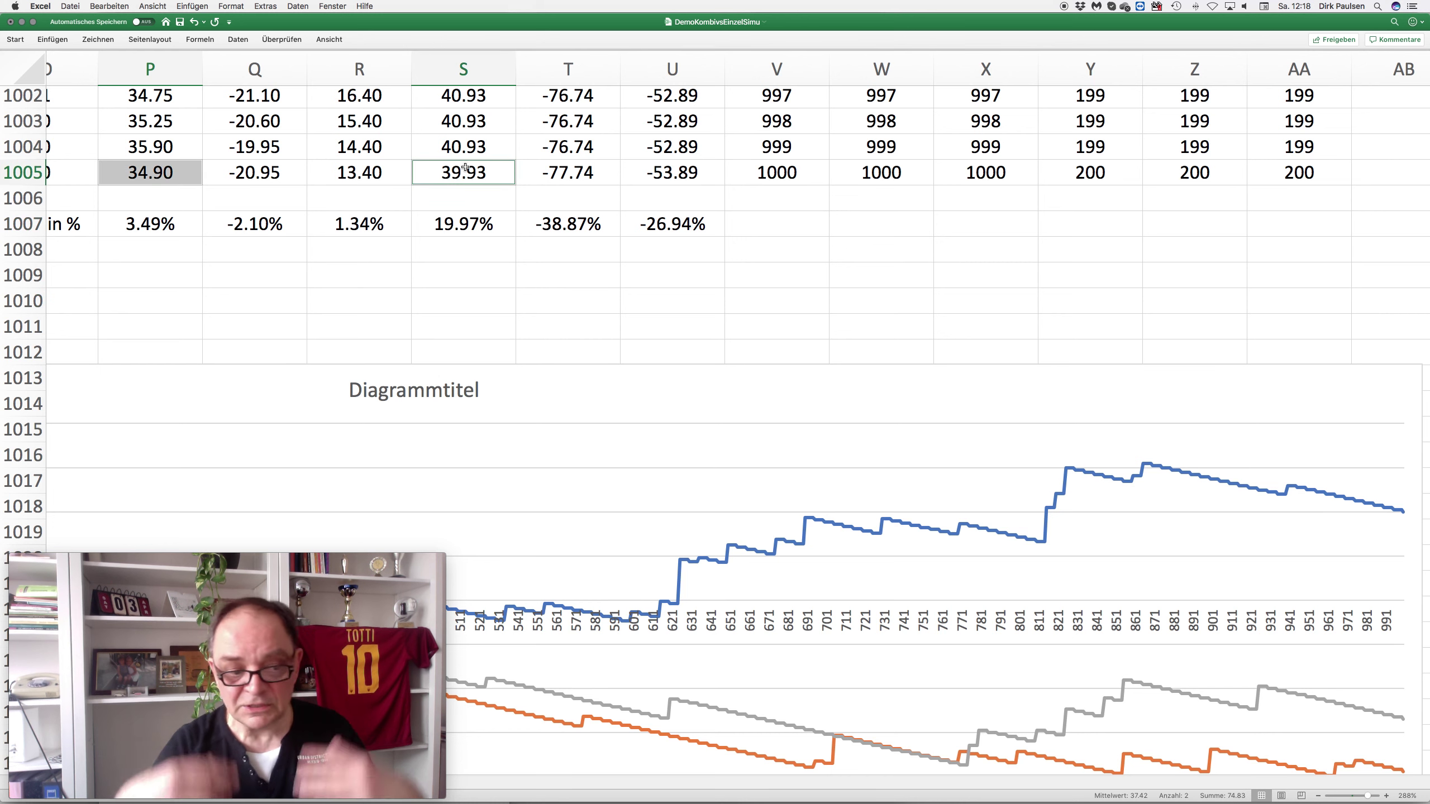